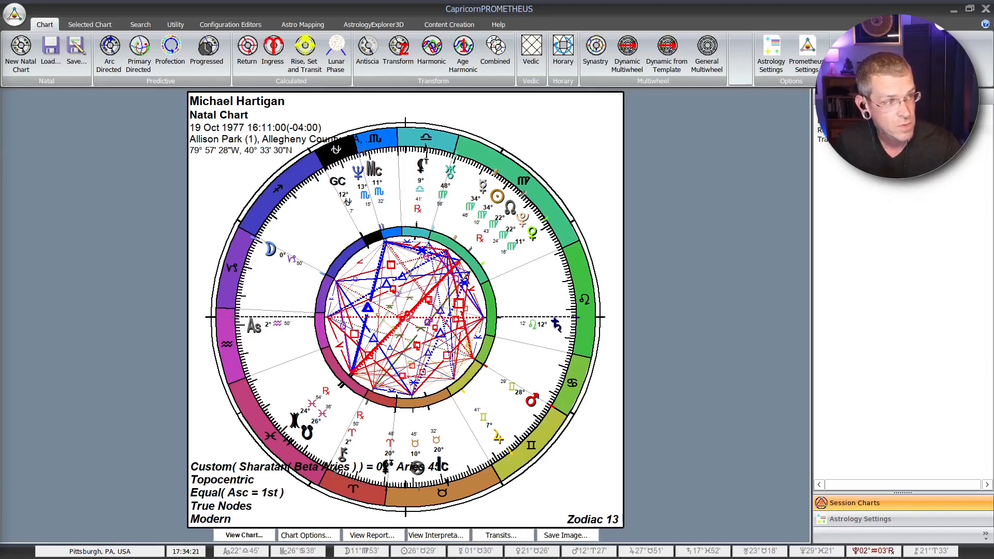
- View the New Moon on 6 June 2024, natal and Transits session charts in turn, ending on the natal chart
left_click(854, 120)
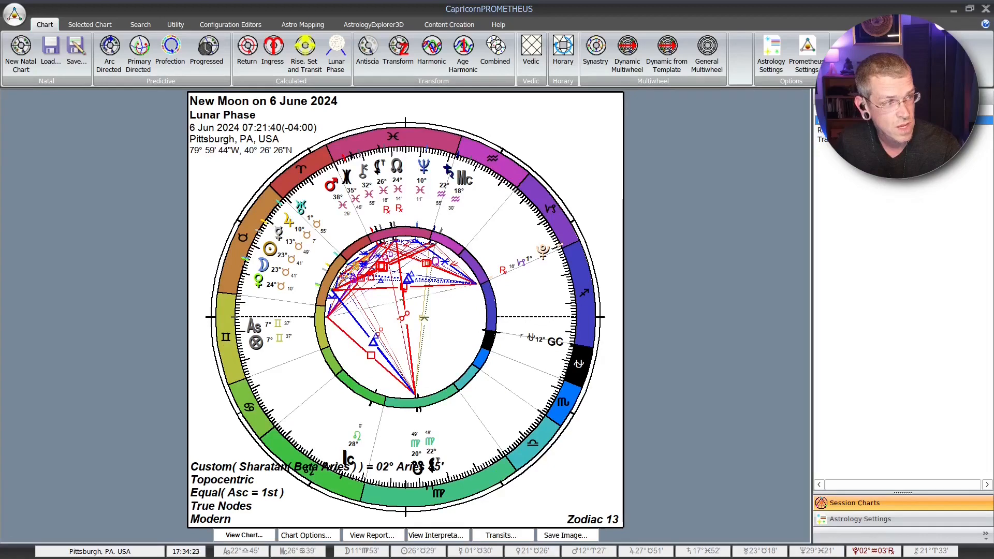
left_click(855, 130)
left_click(854, 139)
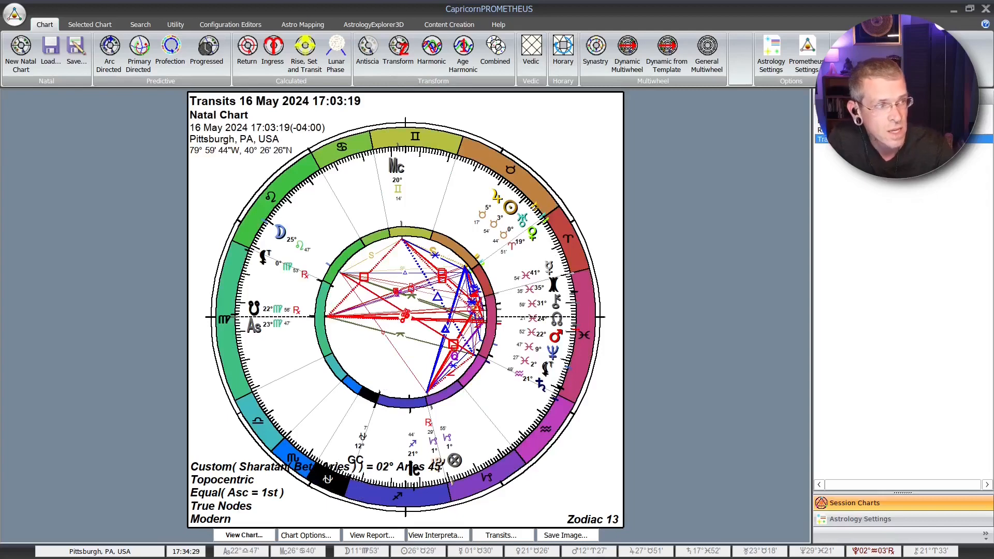
left_click(854, 130)
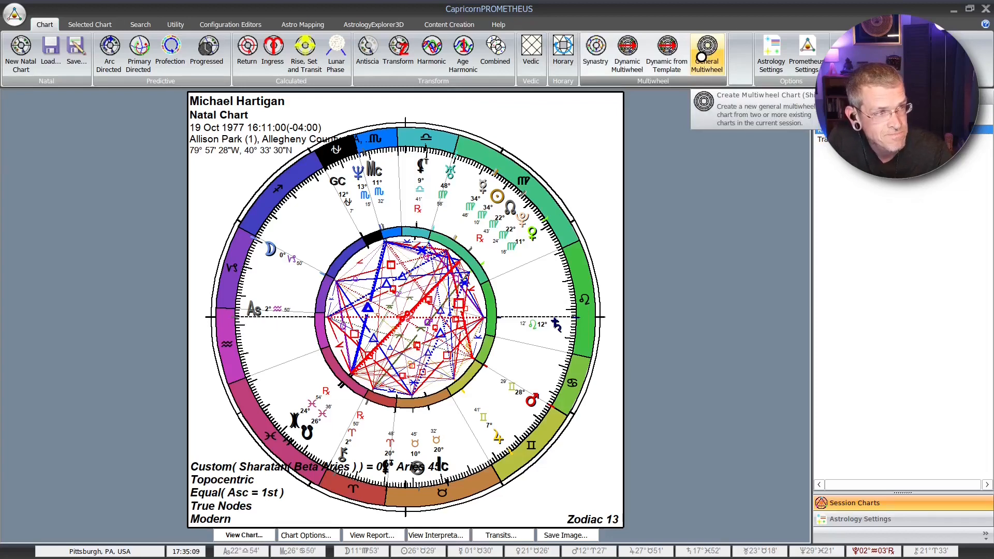
- Open the Preview Wheel Design page of the astrology settings to reach the BiWheel and TriWheel design choices
left_click(773, 58)
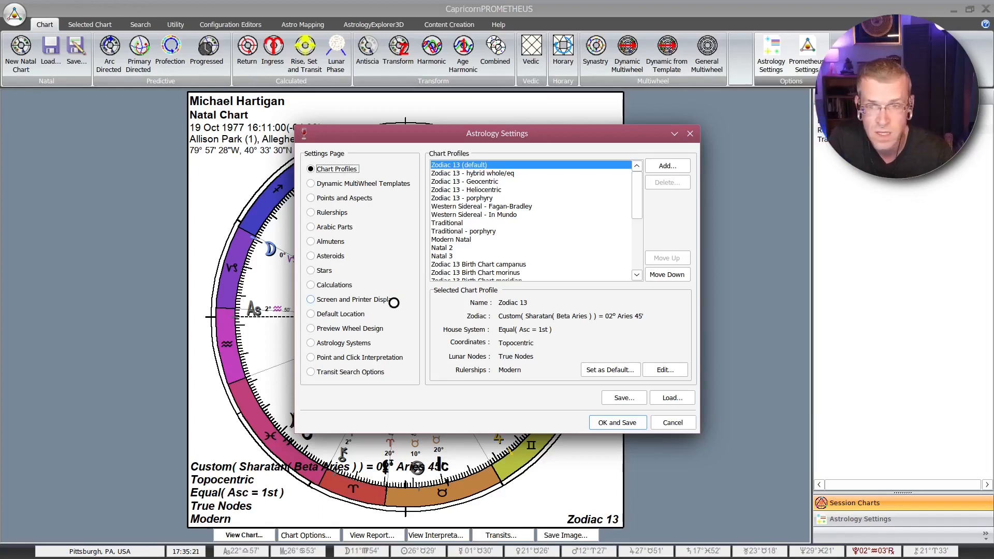
left_click(311, 329)
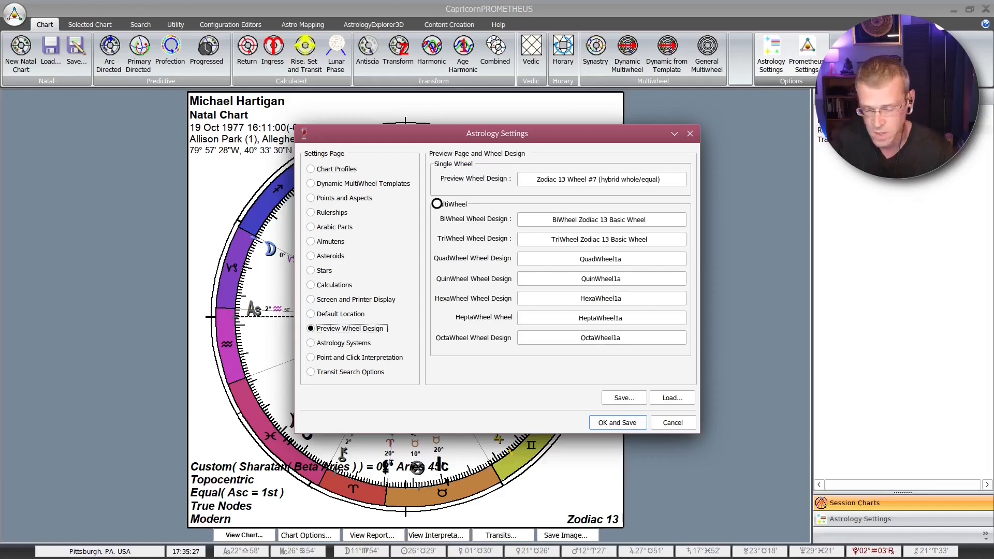
mouse_move(430, 203)
left_mouse_down()
mouse_move(464, 218)
mouse_move(425, 205)
mouse_move(439, 218)
left_mouse_up()
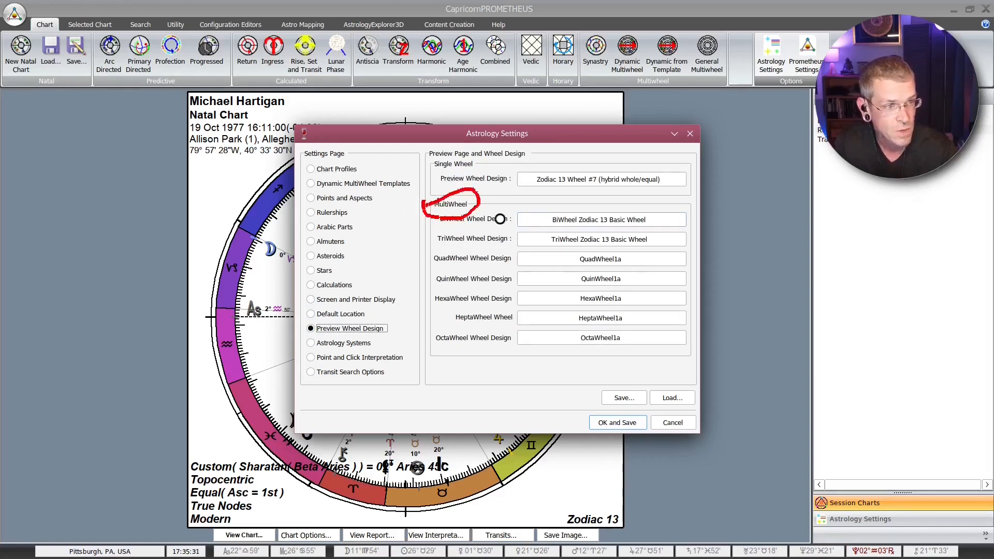
key("shift+super+F11")
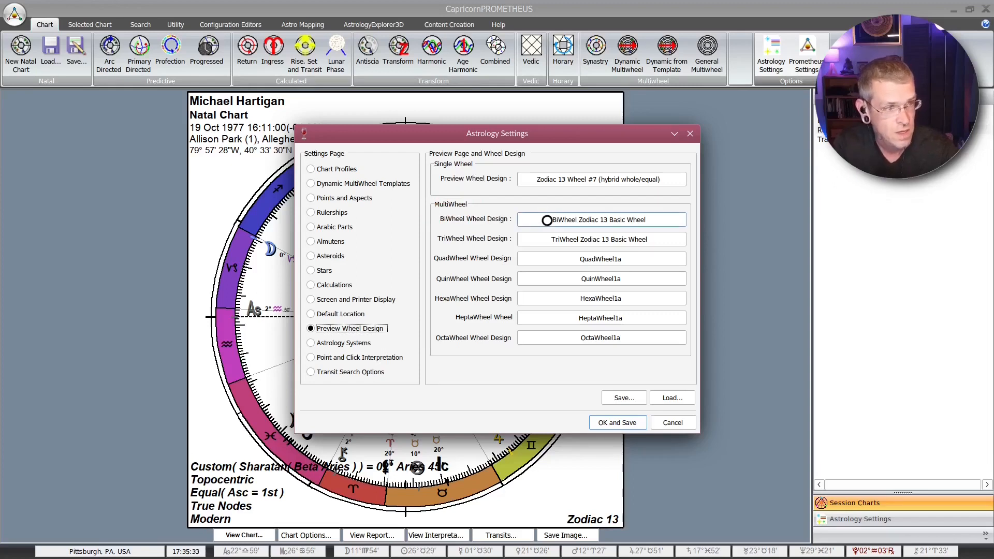
left_click_drag(441, 227, 491, 226)
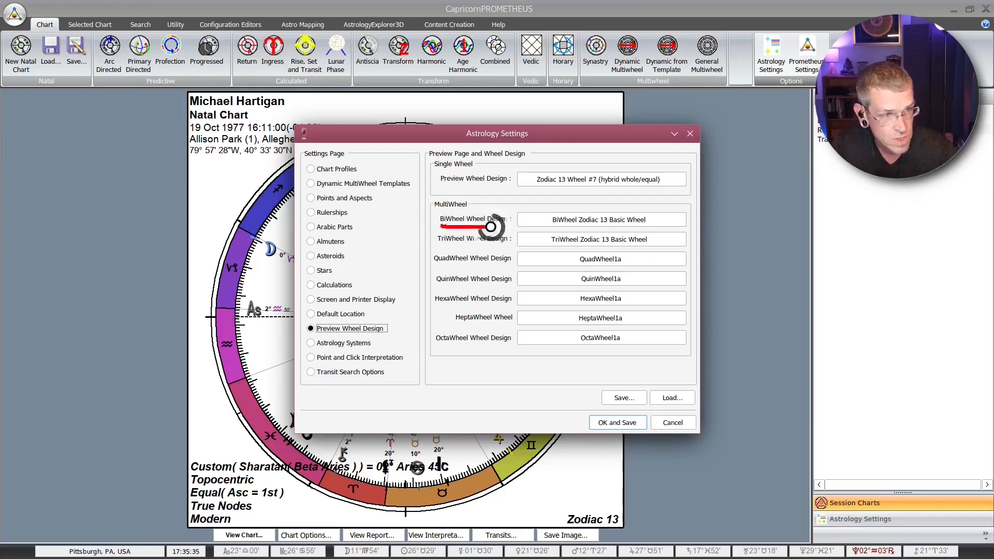
left_click_drag(438, 247, 506, 247)
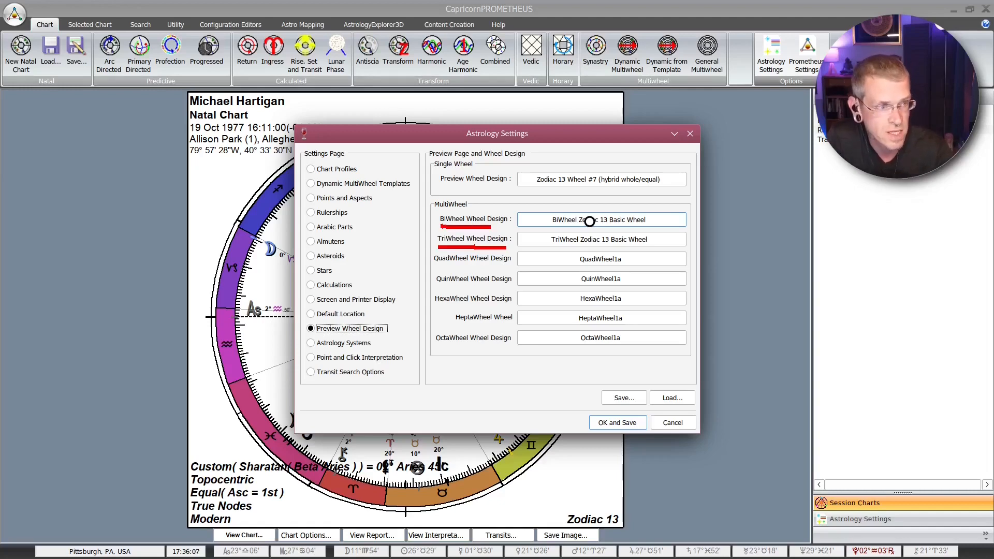
- Set the BiWheel wheel design to BiWheel Zodiac 13 Basic Wheel and save the astrology settings
left_click(589, 221)
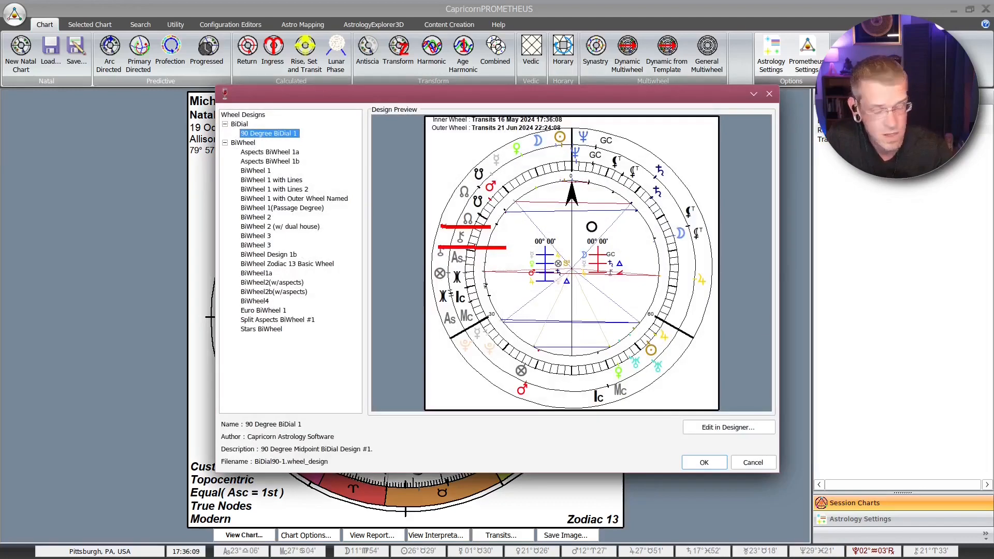
key("shift+super+F11")
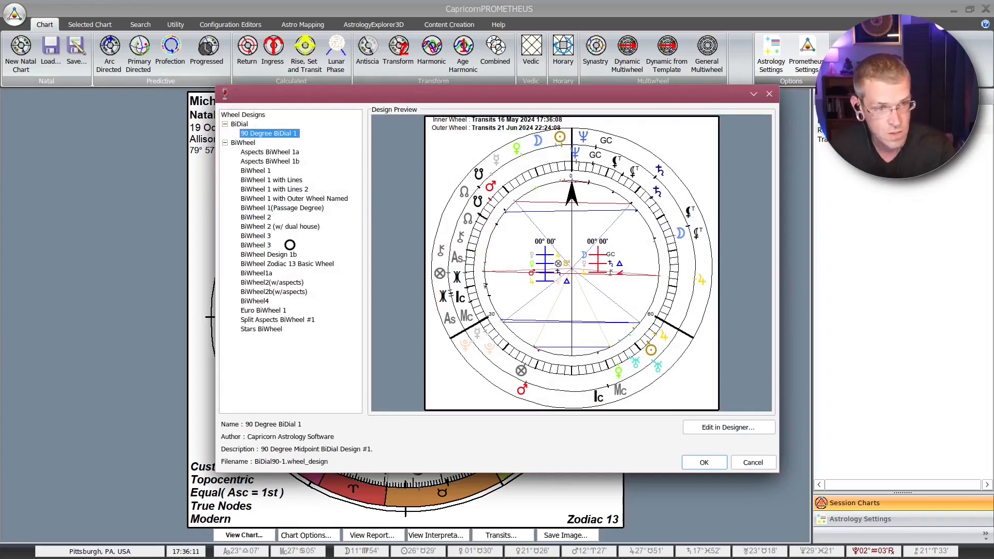
left_click(259, 264)
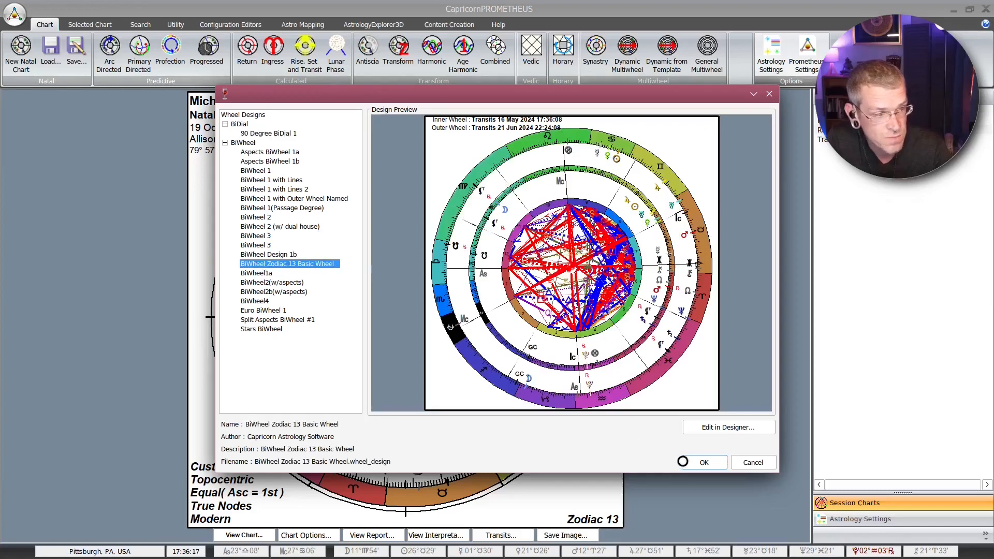
left_click(704, 462)
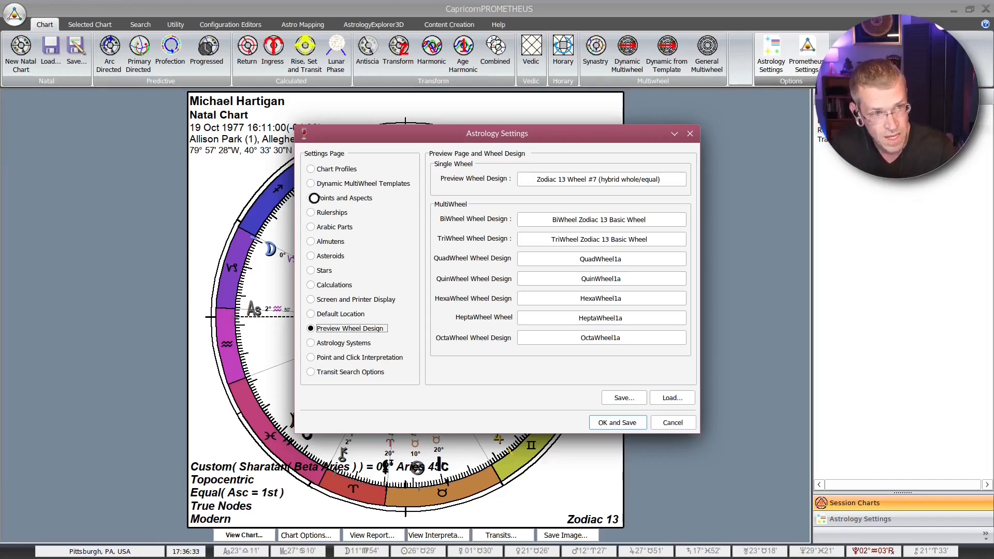
left_click_drag(307, 192, 411, 196)
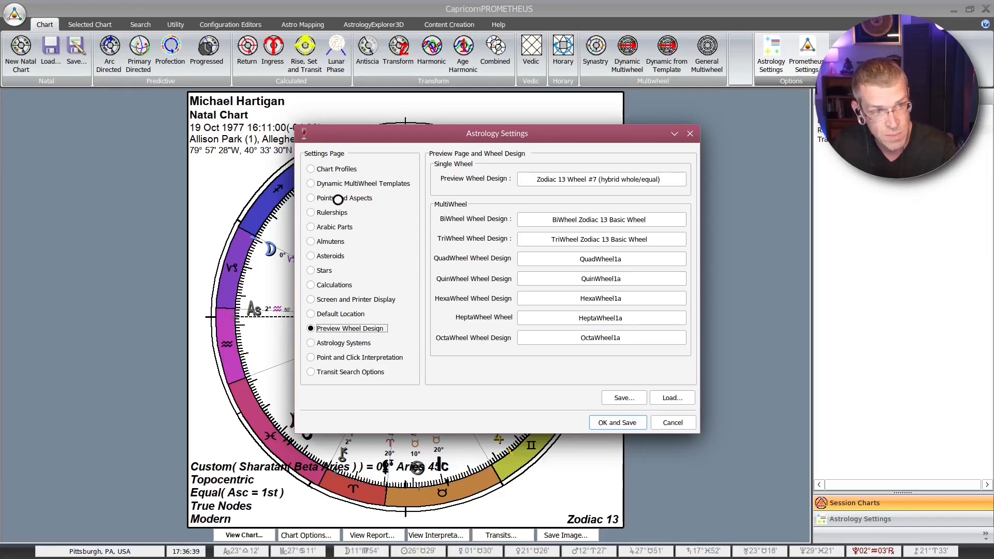
left_click(620, 425)
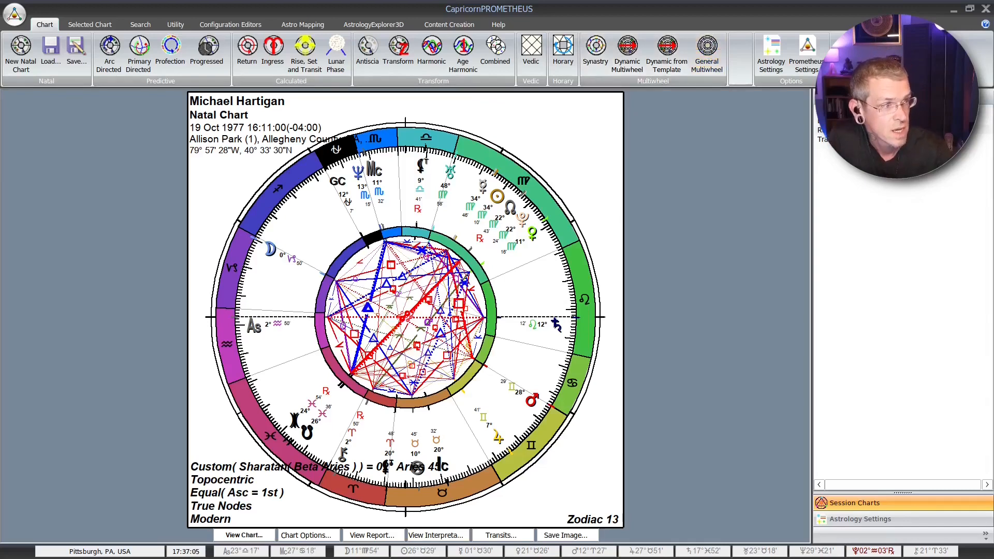
- Create a general two-wheel BiWheel chart with the personal natal chart as inner wheel and Transits as outer wheel
left_click(723, 75)
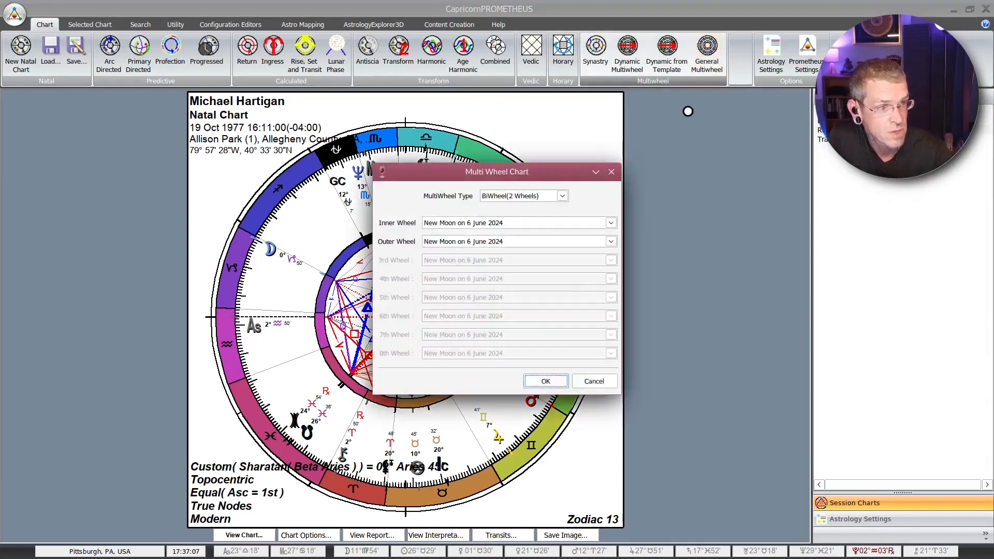
left_click(444, 224)
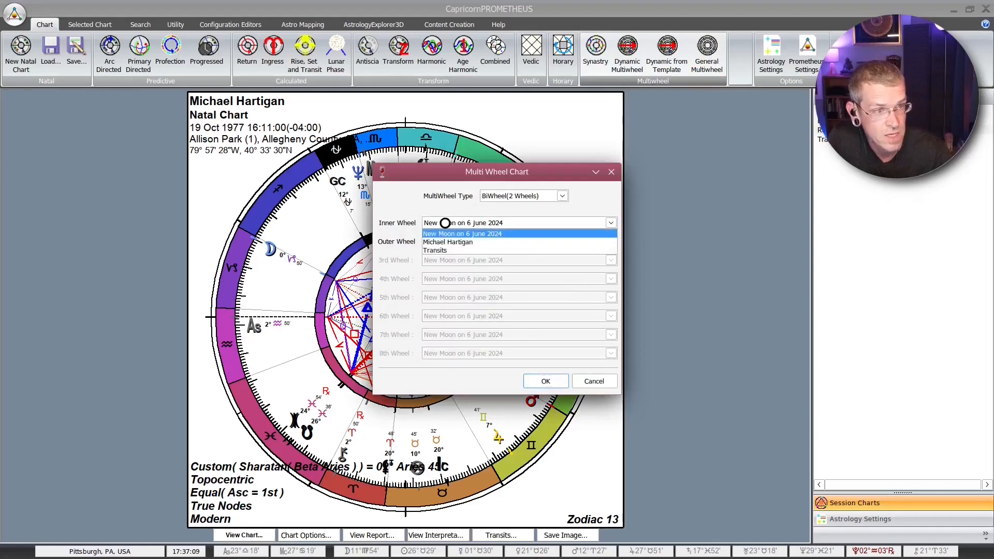
left_click(448, 242)
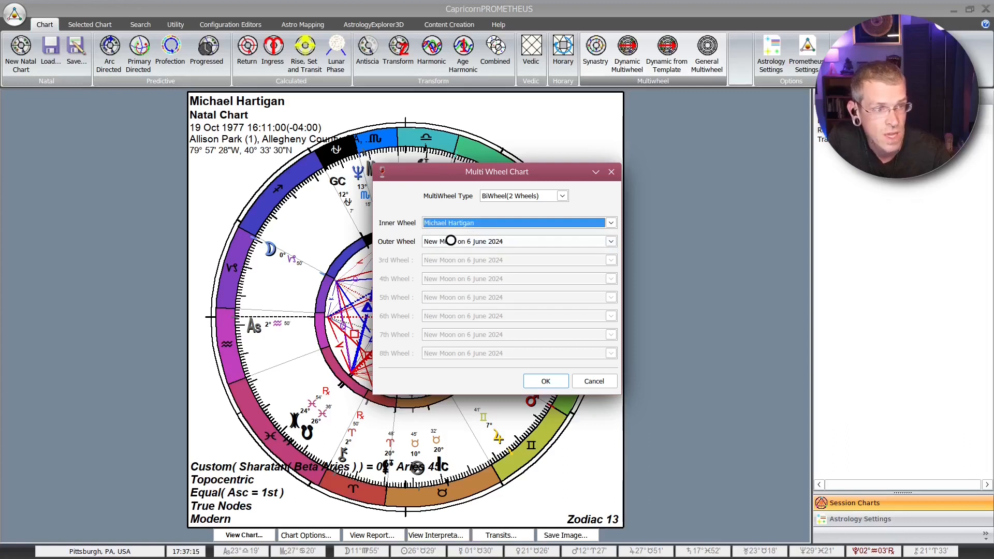
left_click(450, 240)
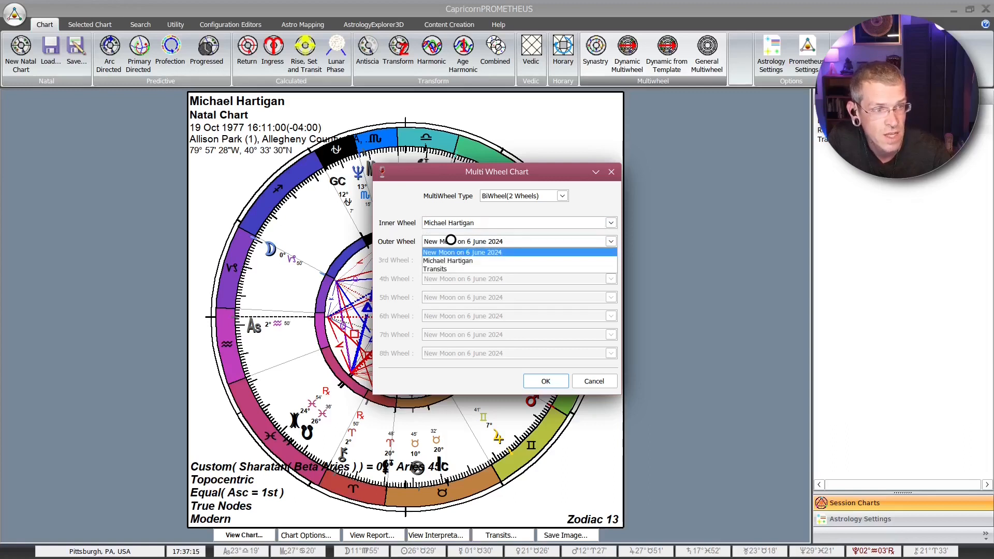
left_click(434, 269)
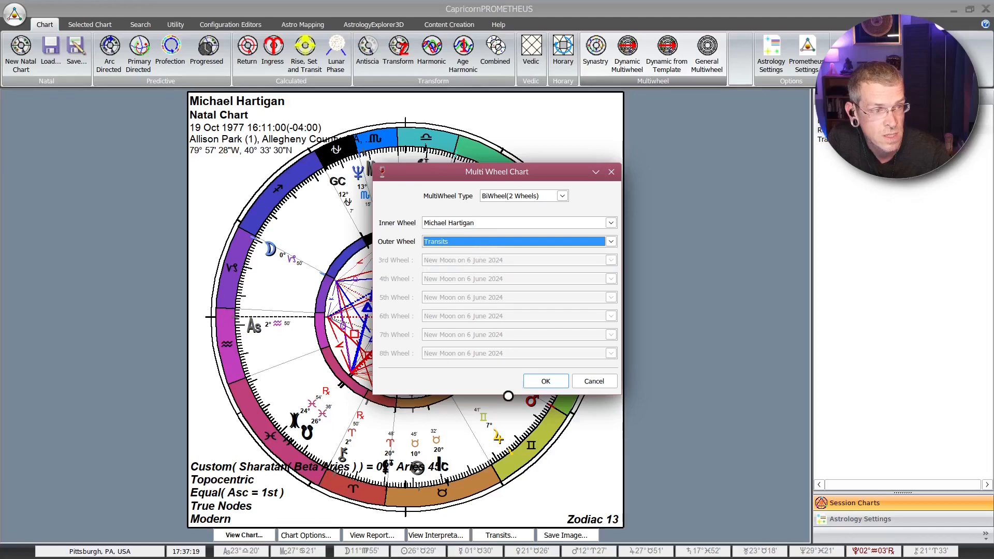
left_click(533, 381)
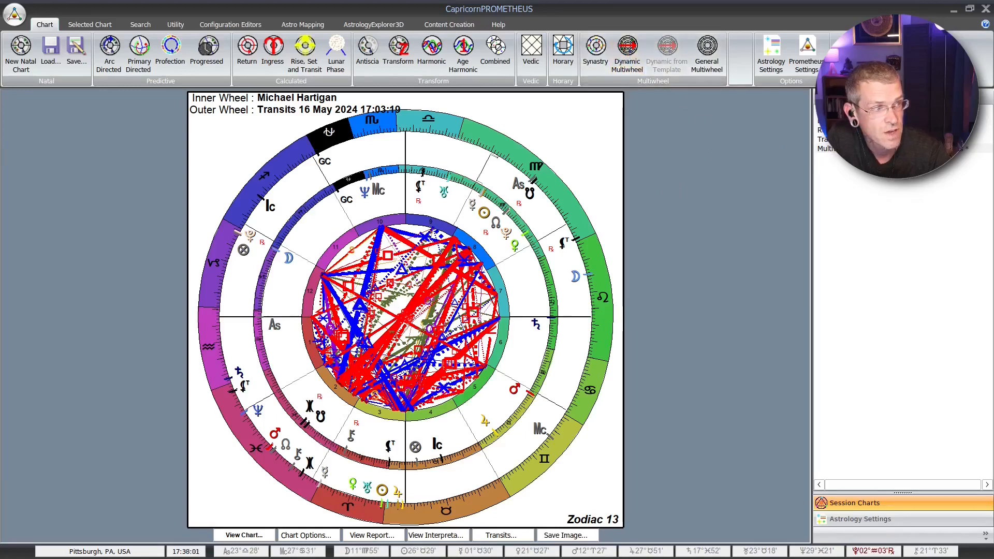
- Start a dynamic multiwheel from the personal natal chart, relocated to Pittsburgh, PA, USA and set to the current date and time
left_click(880, 130)
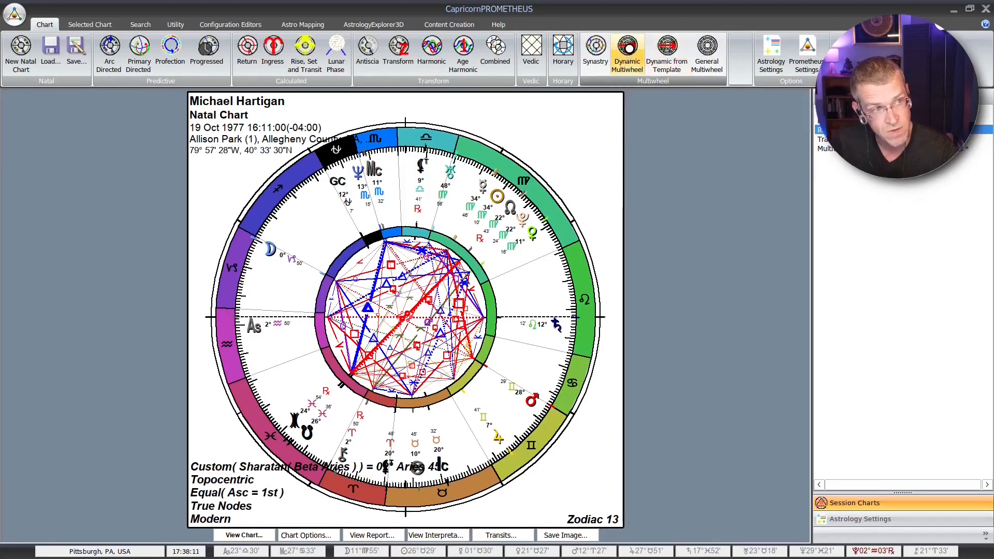
left_click(627, 51)
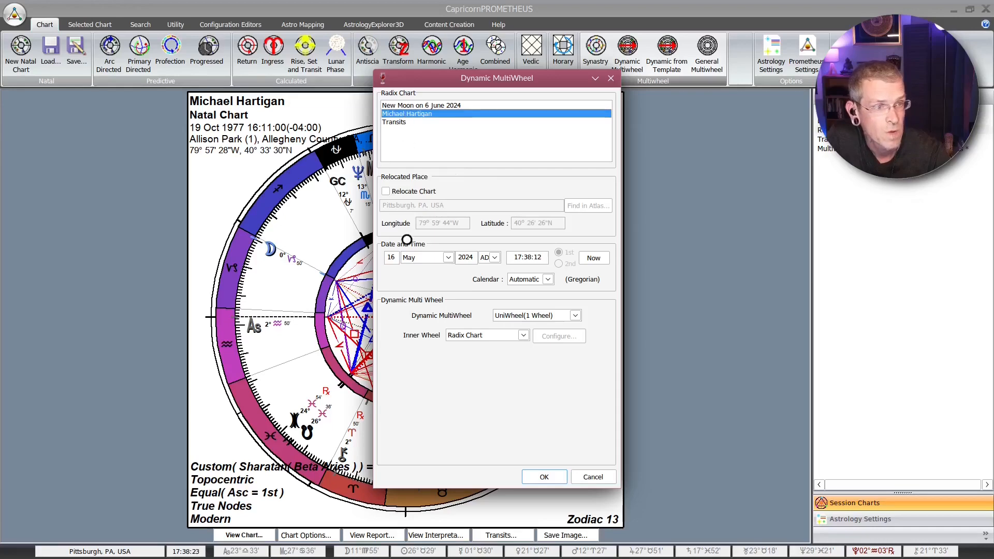
left_click(390, 190)
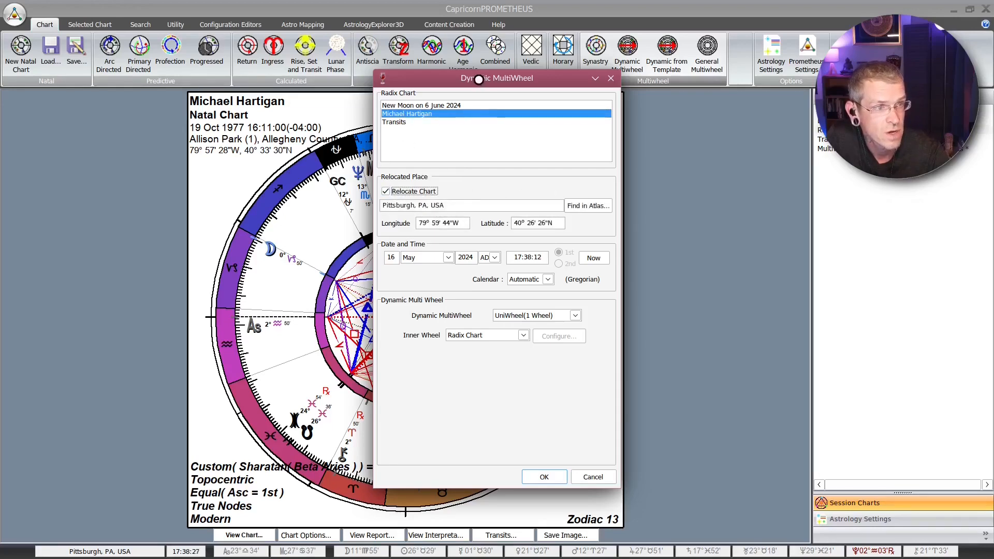
left_click_drag(480, 78, 625, 102)
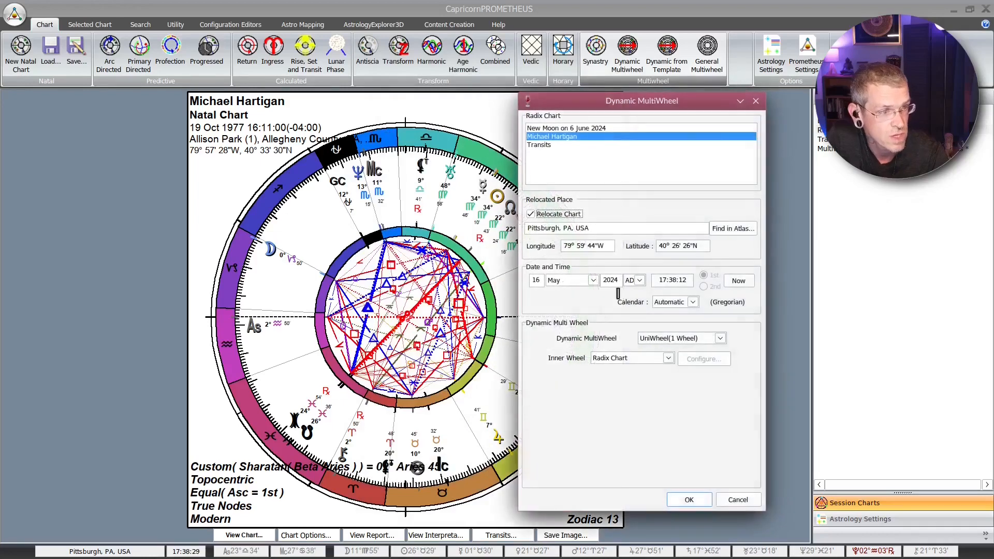
left_click(745, 280)
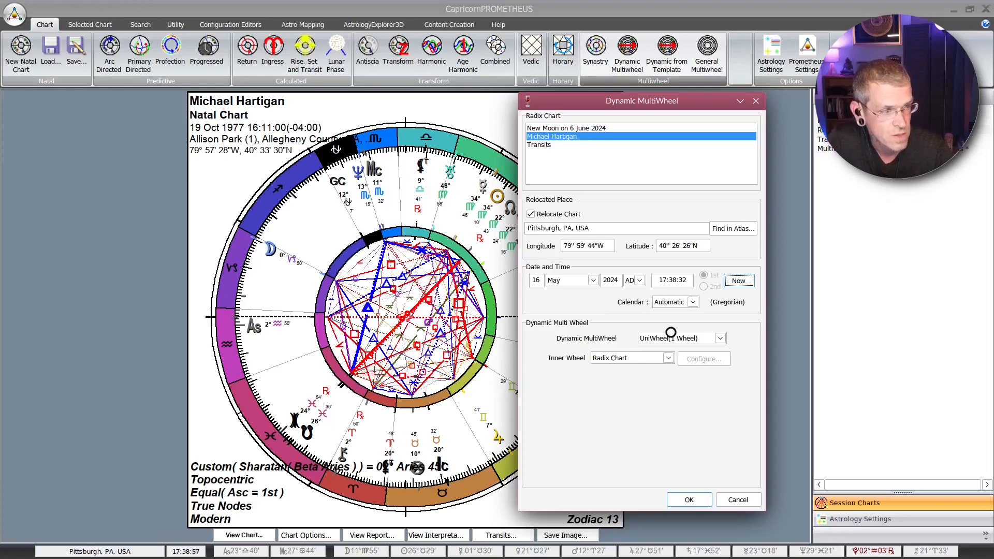
- Set the dynamic multiwheel to TriWheel (3 Wheels) with Radix Chart as the inner wheel
left_click(721, 339)
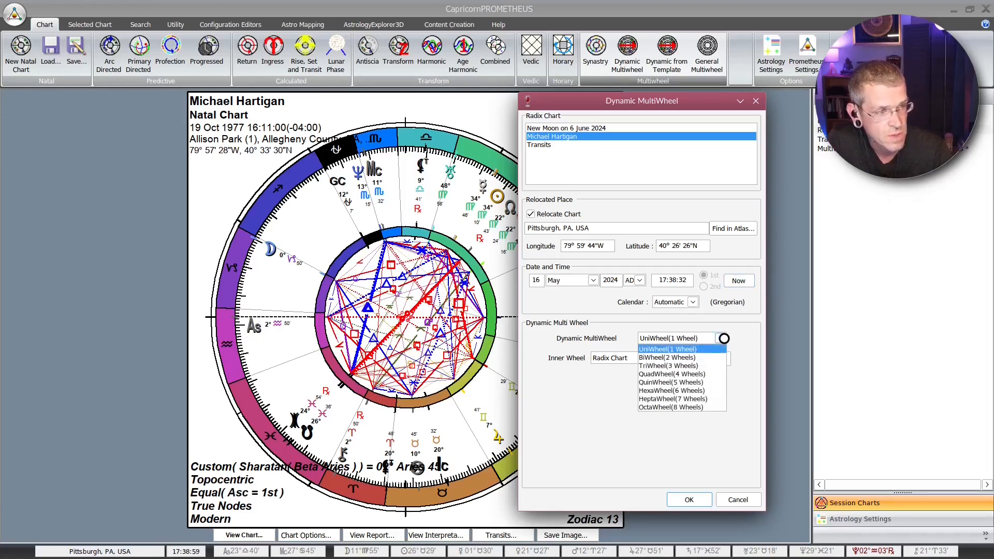
left_click(660, 367)
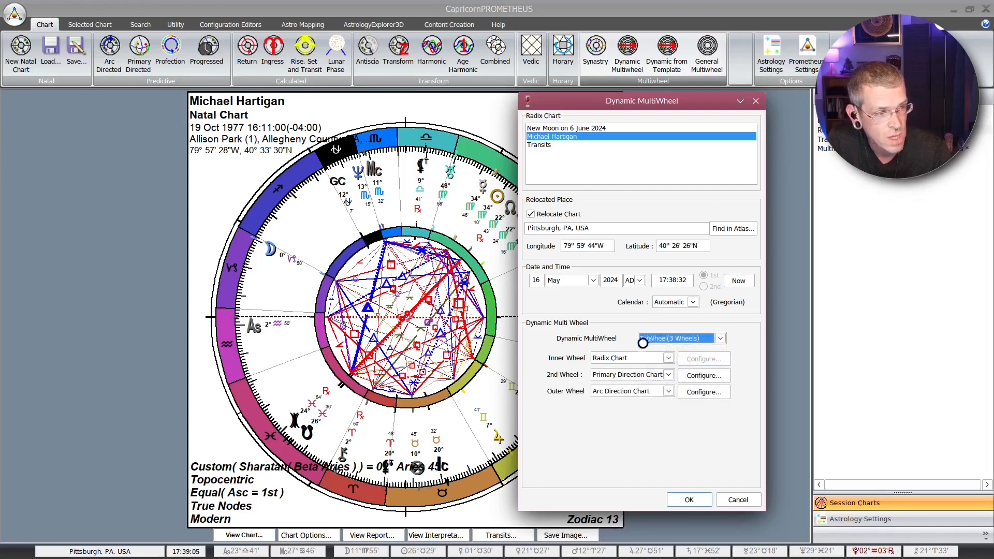
left_click(620, 358)
left_click(620, 368)
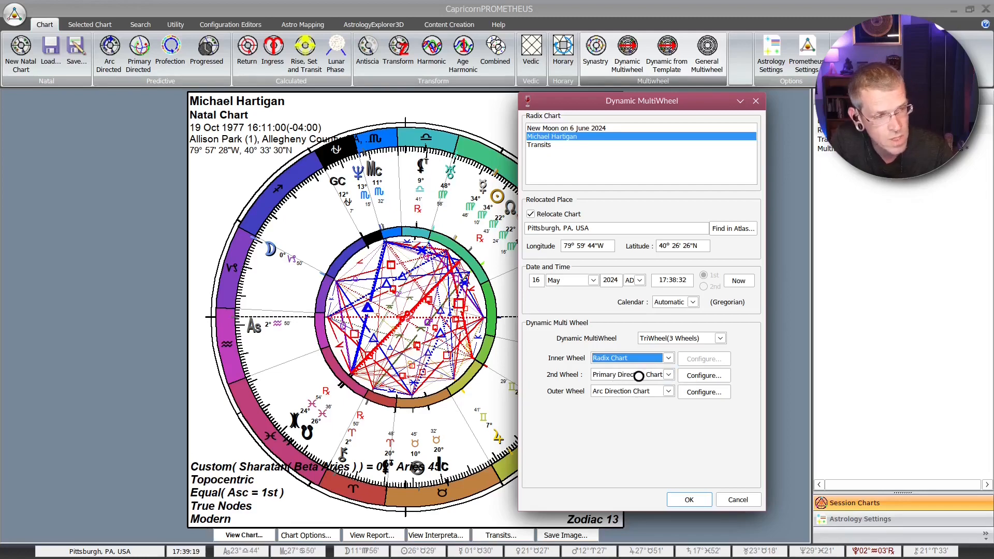
- Examine the key of direction options in the second wheel's Primary Direction Chart configuration, keeping Ptolemy
left_click(704, 375)
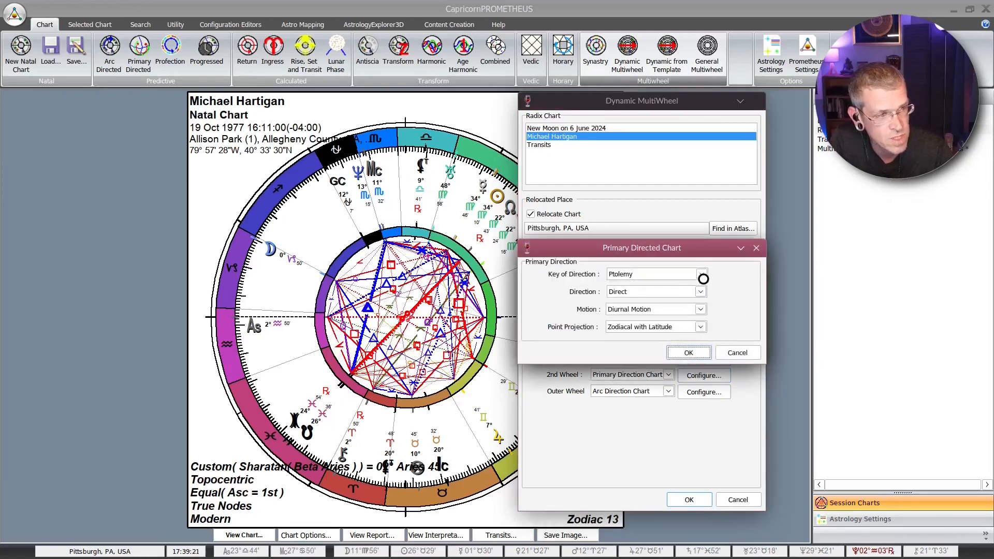
left_click(702, 276)
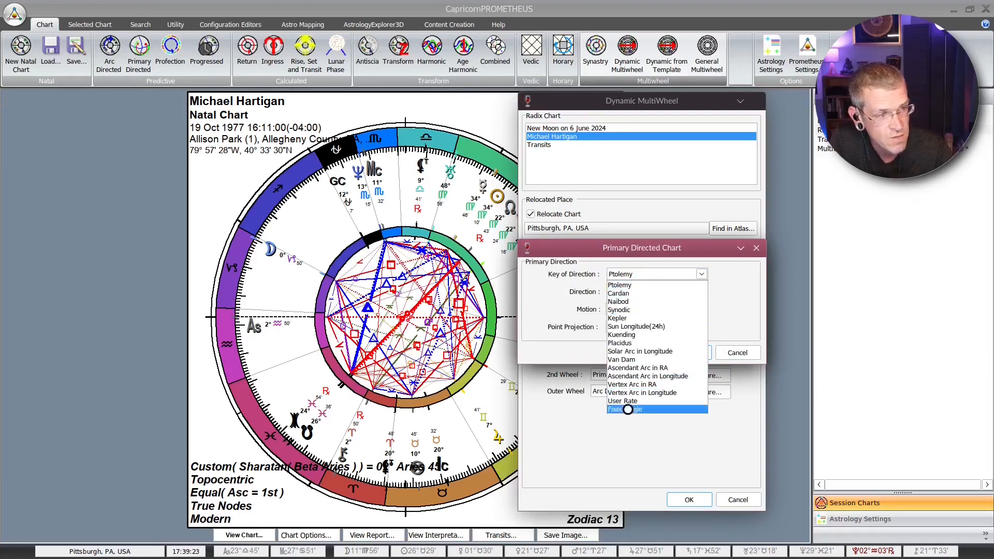
left_click(700, 273)
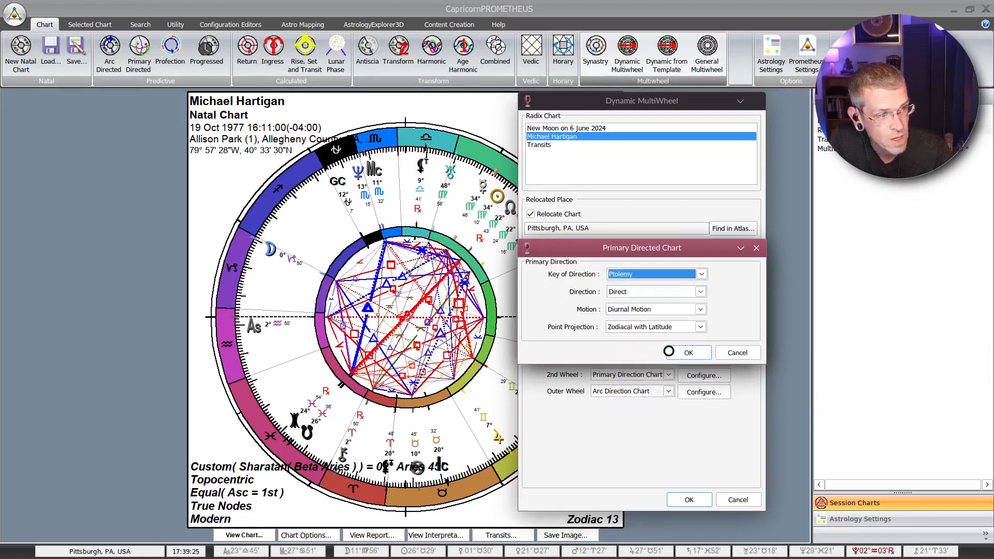
left_click(707, 353)
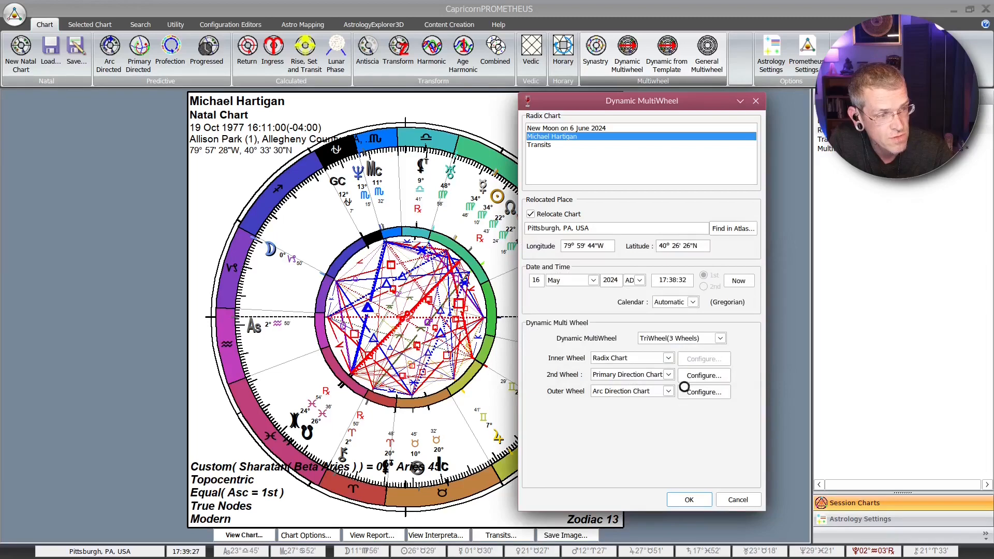
- Set the TriWheel's second wheel to Progressed Chart, keeping the Secondary(Day for Year) progression with Solar Days
left_click(668, 374)
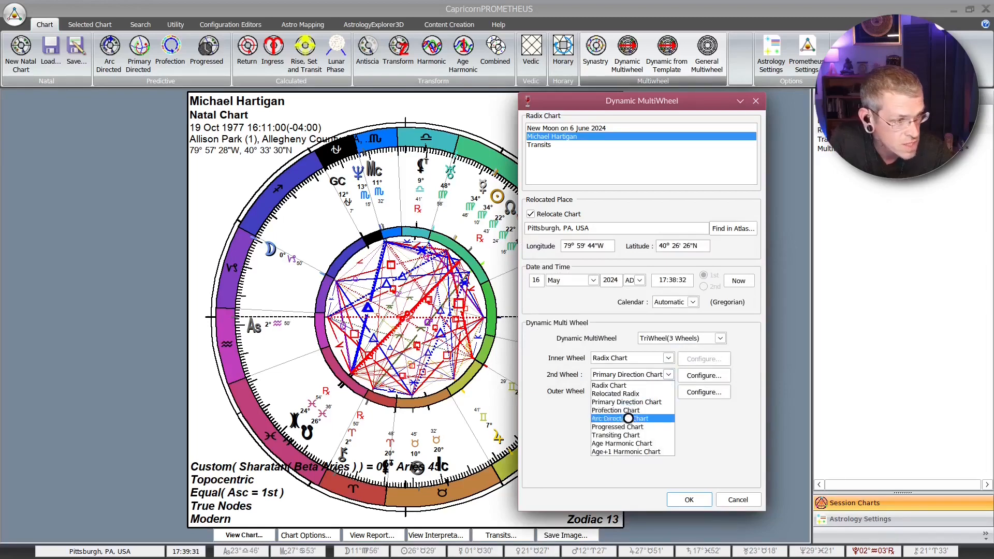
left_click(626, 426)
left_click(714, 374)
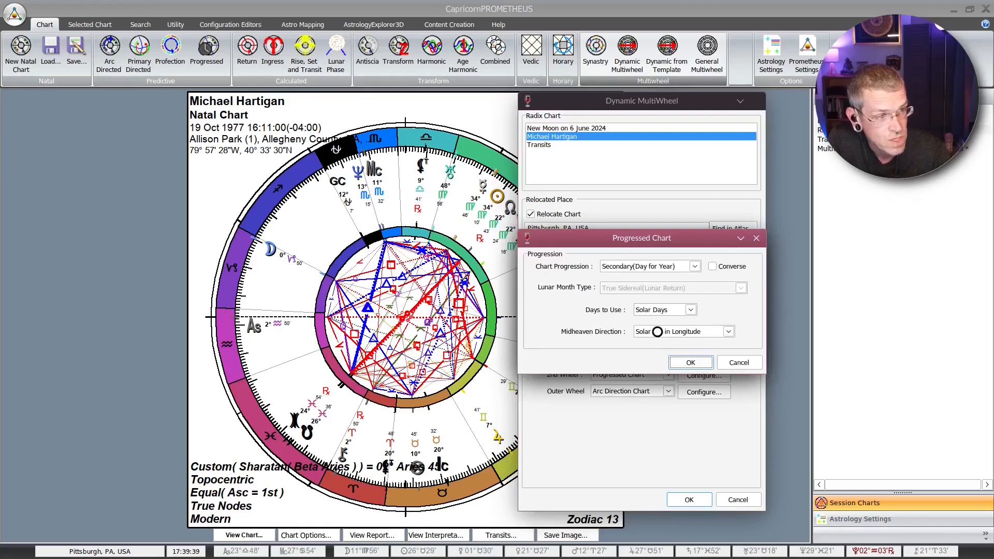
left_click(694, 361)
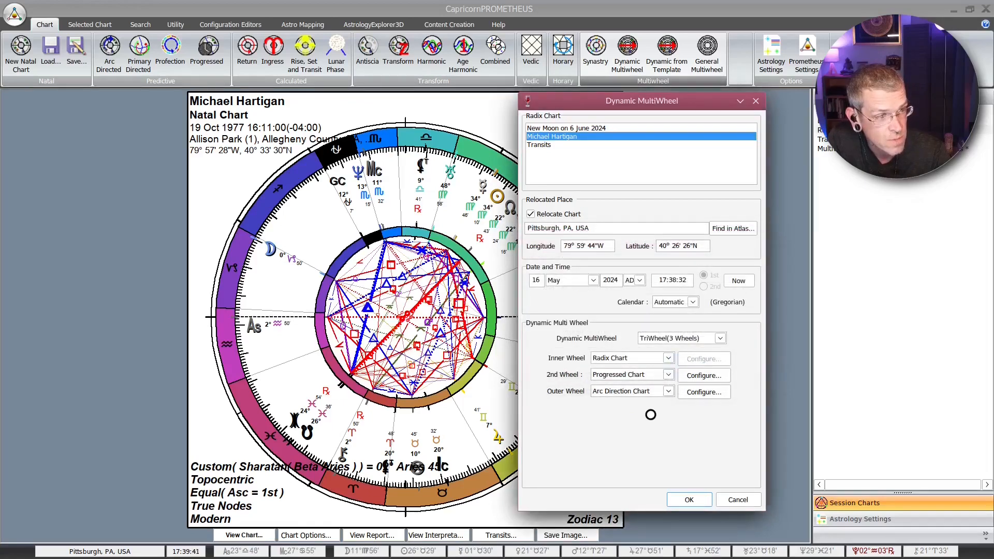
- Set the outer wheel to Transiting Chart and create the dynamic TriWheel chart
left_click(625, 391)
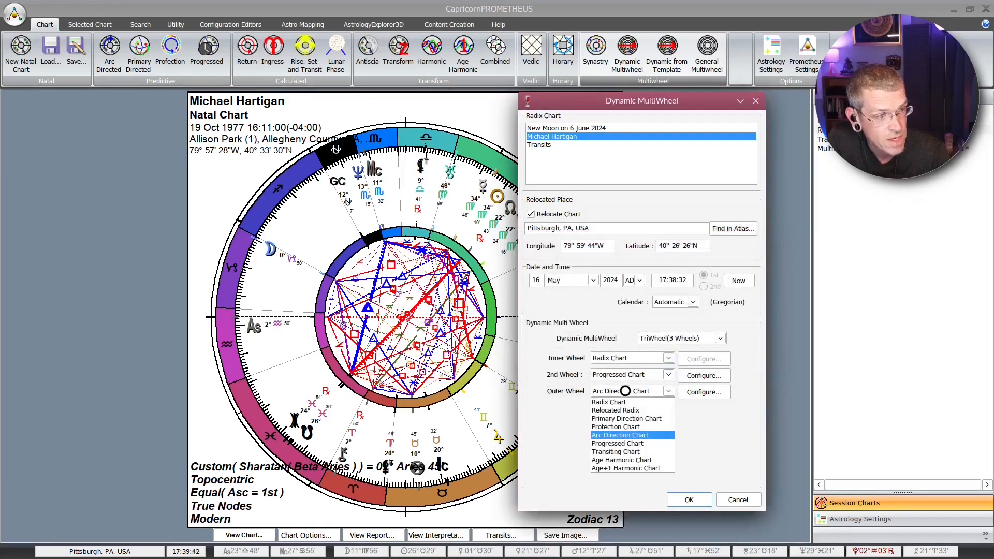
left_click(613, 452)
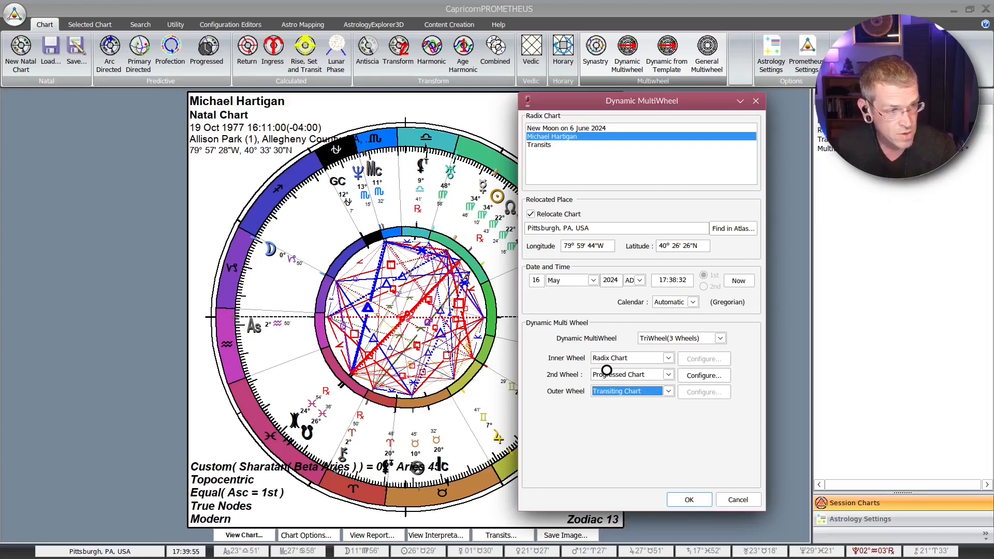
left_click(689, 500)
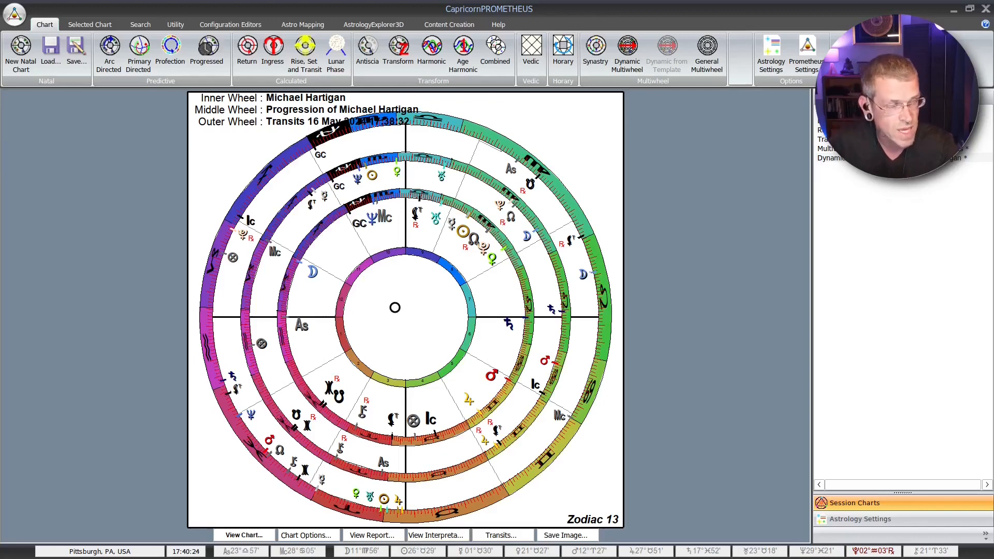
- View the natal and transits BiWheel chart in the One Sky Astrology design Synastry Grid Aspects and Wheel, and examine its aspect tables
left_click(881, 148)
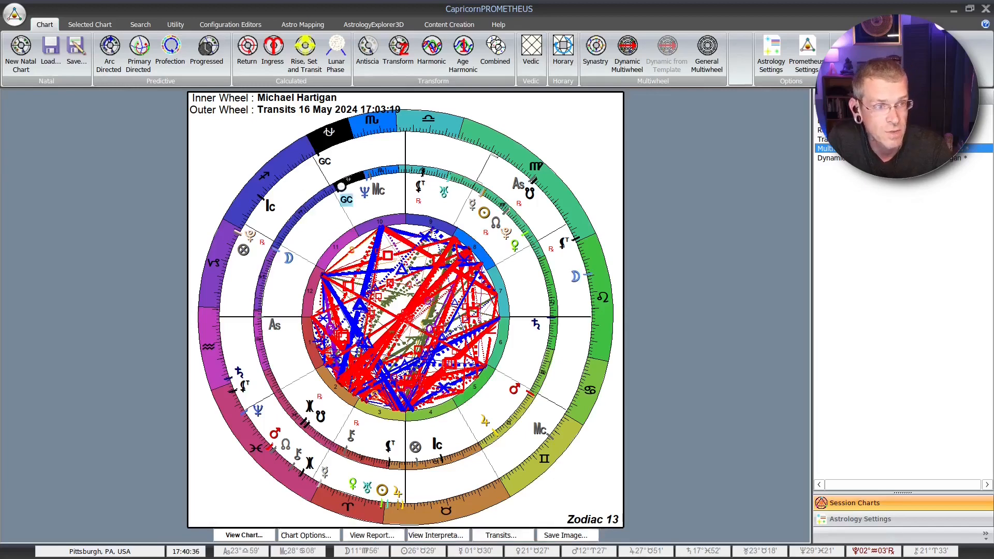
left_click(244, 535)
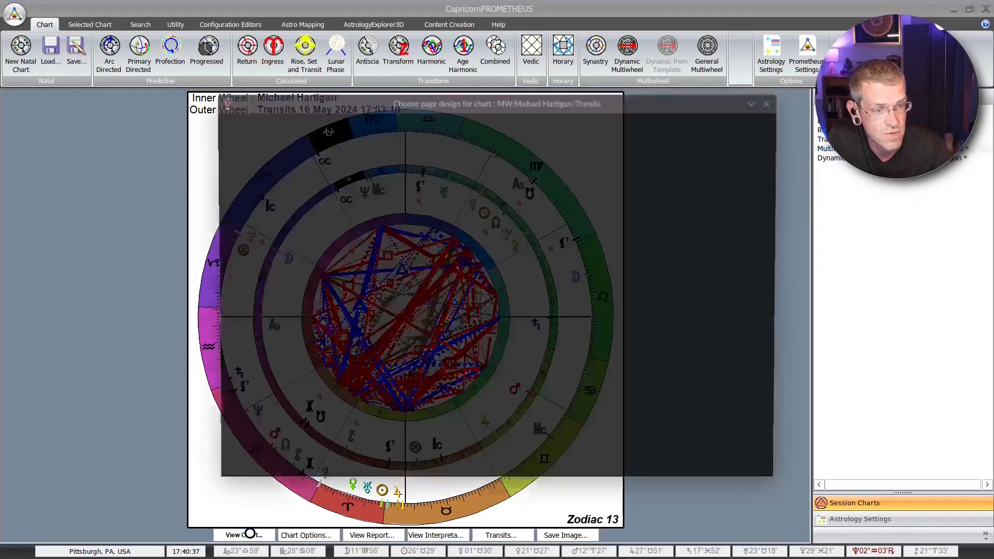
left_click(257, 142)
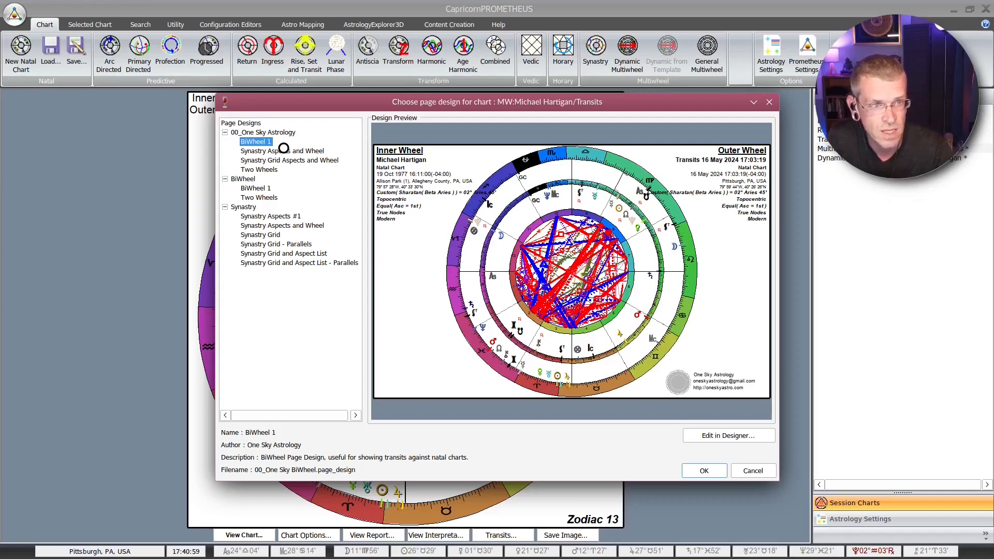
left_click(289, 159)
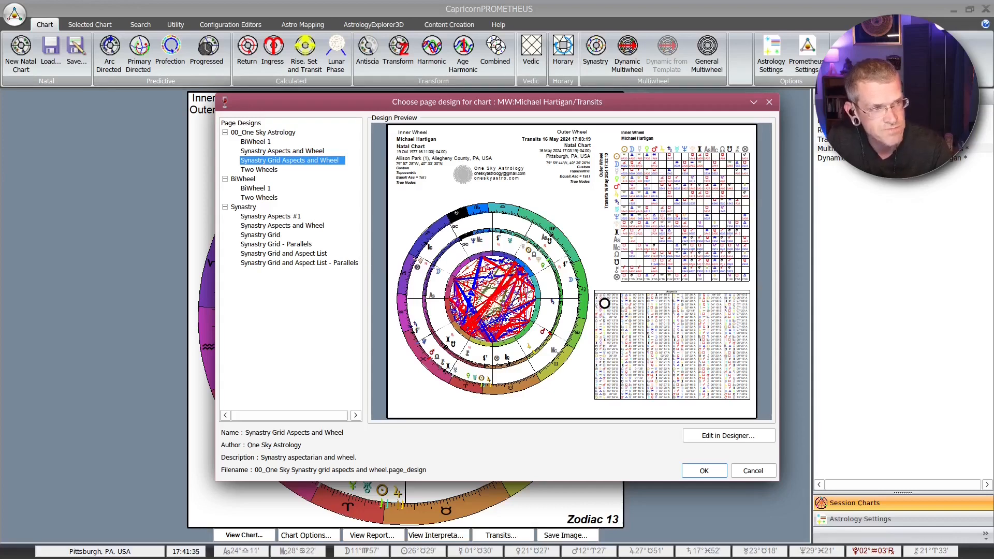
left_click(705, 471)
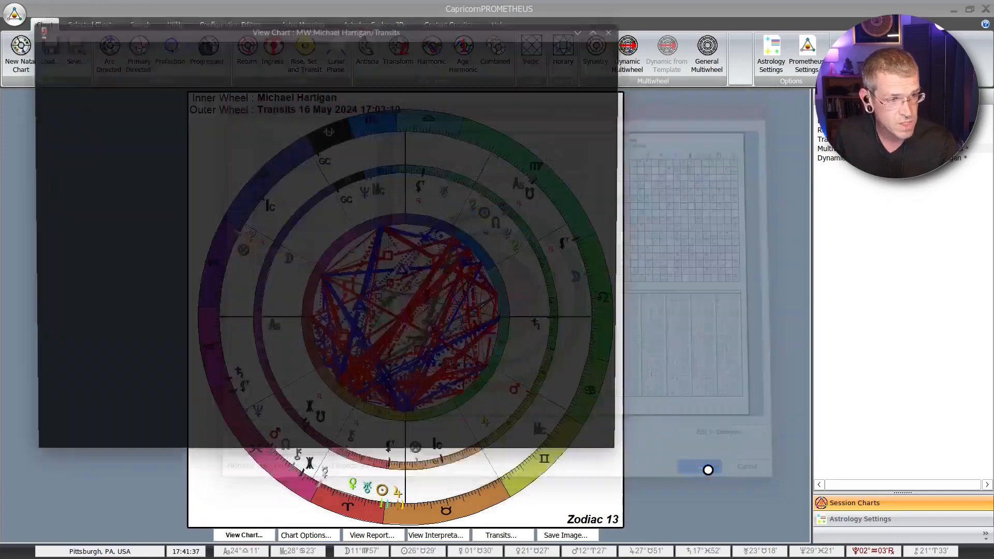
left_click(598, 33)
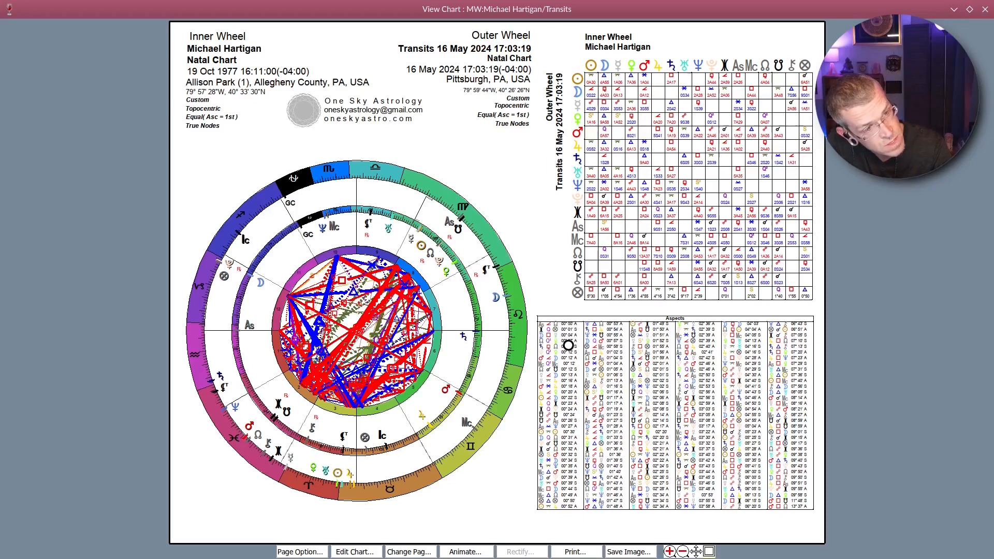
scroll(574, 340, "up", 3)
left_click_drag(620, 349, 388, 255)
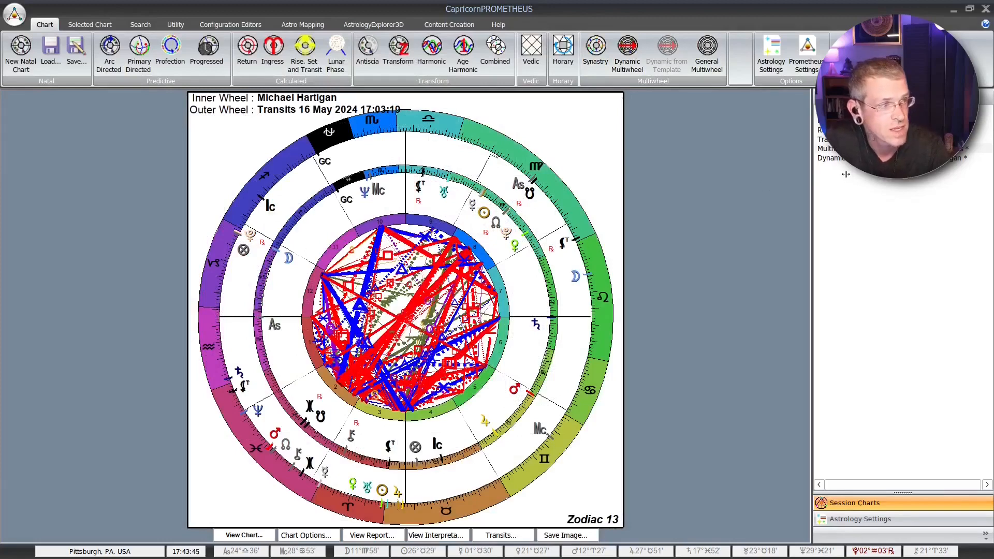
- Delete the dynamic TriWheel chart from the session charts
left_click(892, 158)
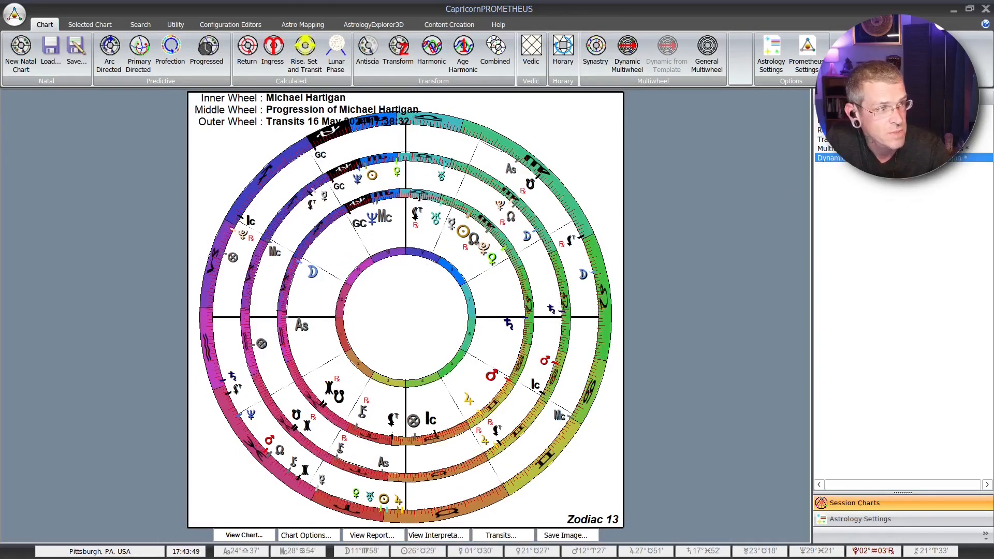
right_click(841, 159)
left_click(880, 243)
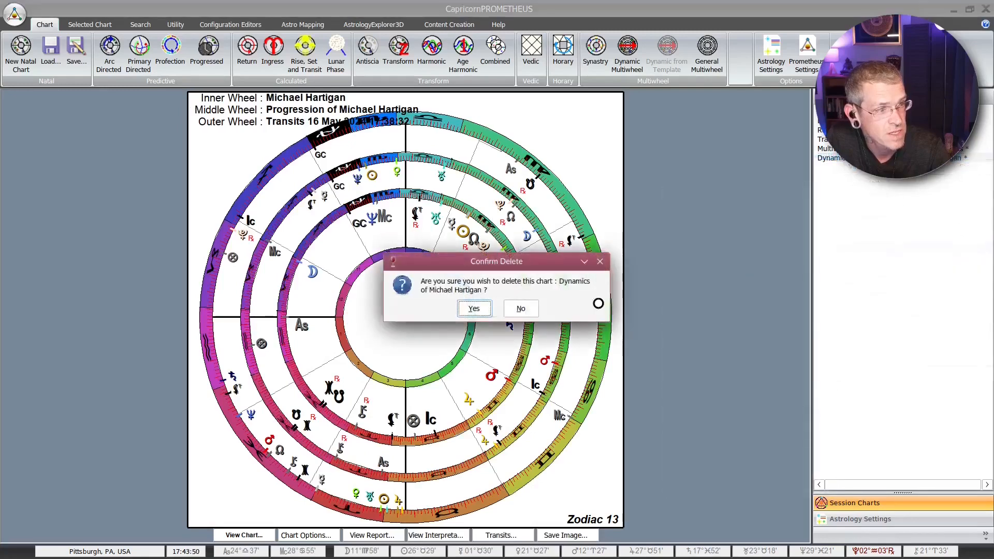
left_click(476, 308)
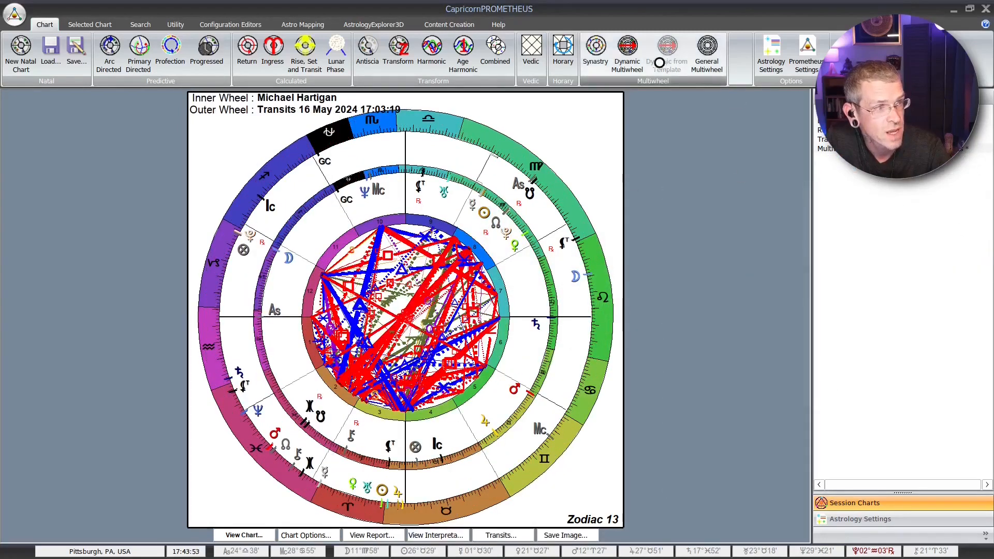
- Load Bjork's natal chart from the Capricorn Interesting People Database into the session
left_click(855, 130)
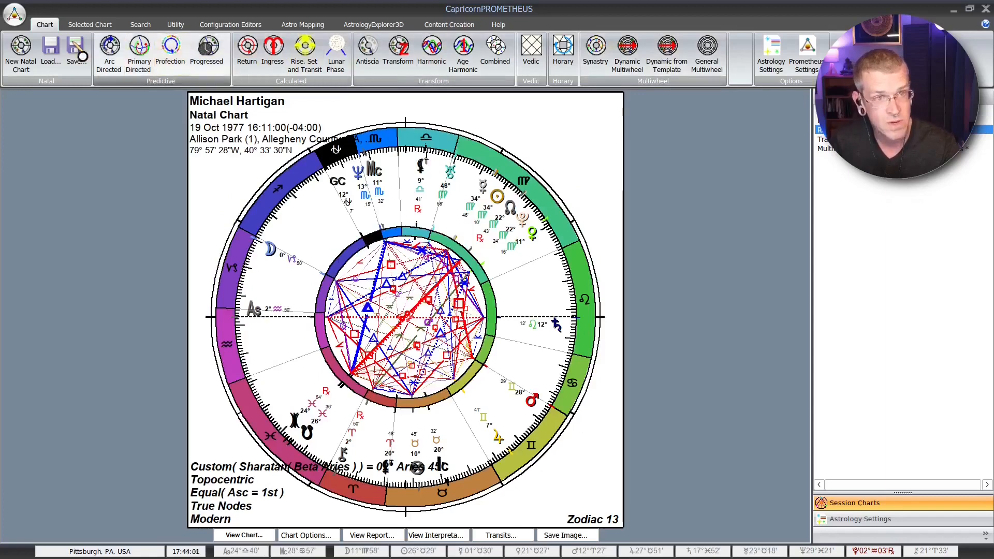
left_click(50, 49)
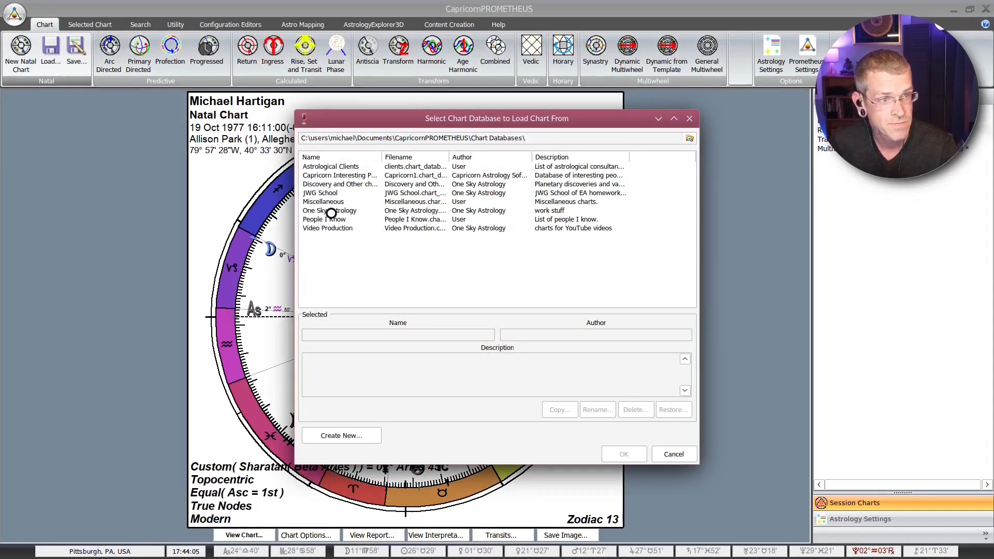
double_click(326, 175)
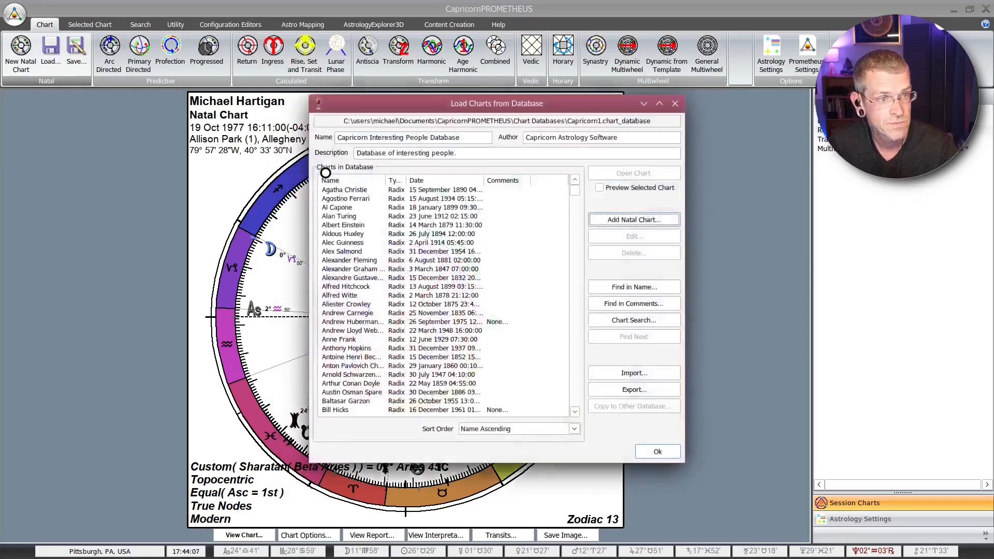
scroll(333, 335, "down", 6)
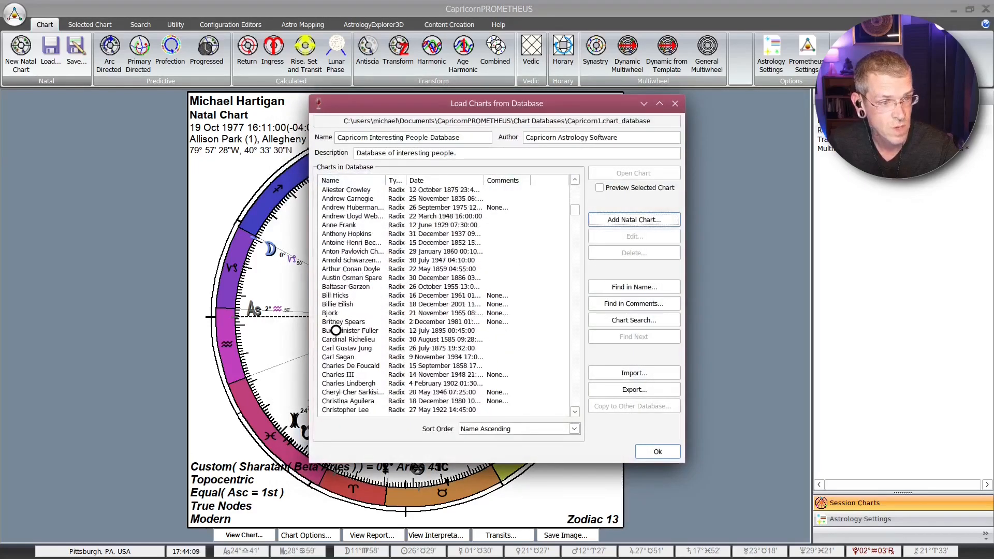
left_click(332, 269)
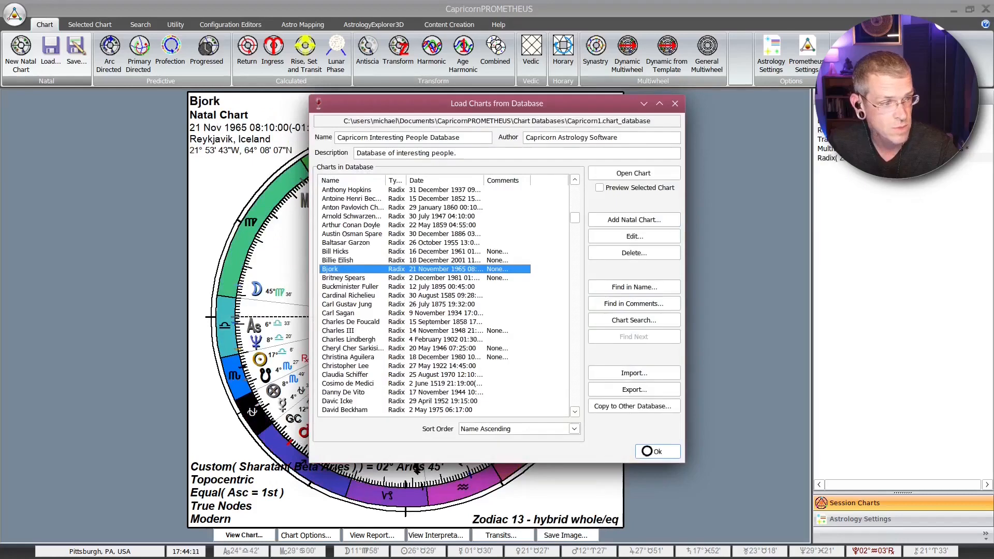
left_click(649, 451)
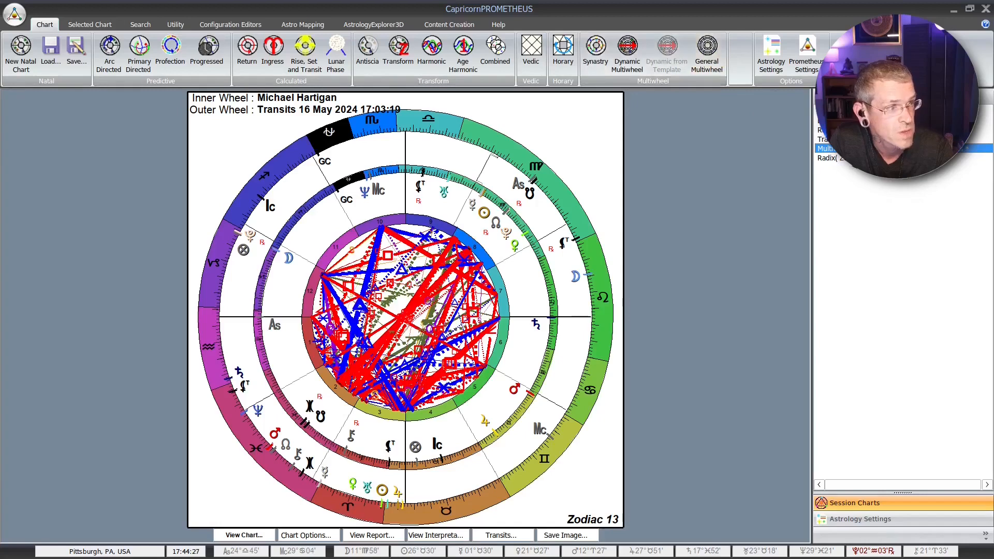
- Create a Transits-Progressed-Radix dynamic multiwheel from the personal natal chart, relocated to Pittsburgh, PA, USA and set to the current date and time
left_click(870, 158)
left_click(870, 130)
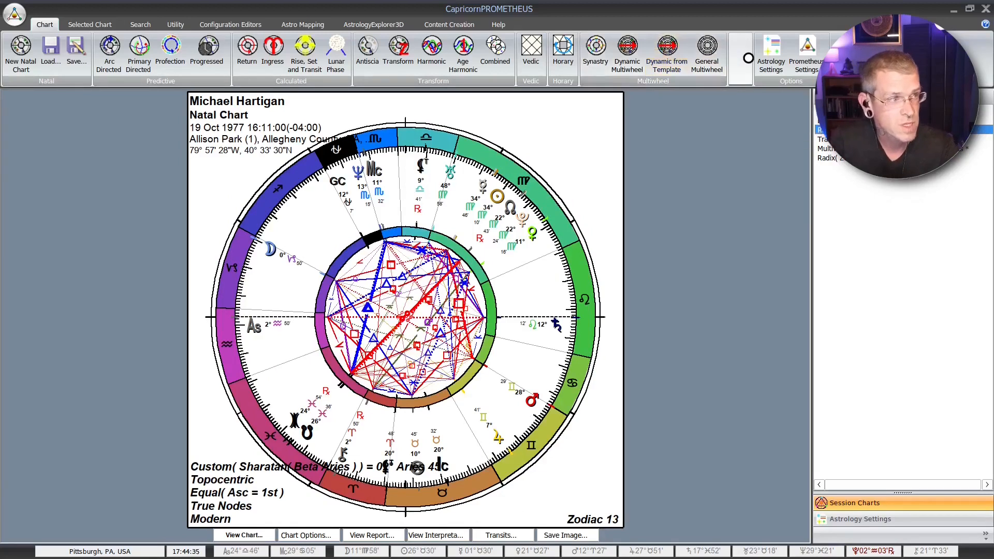
left_click(666, 53)
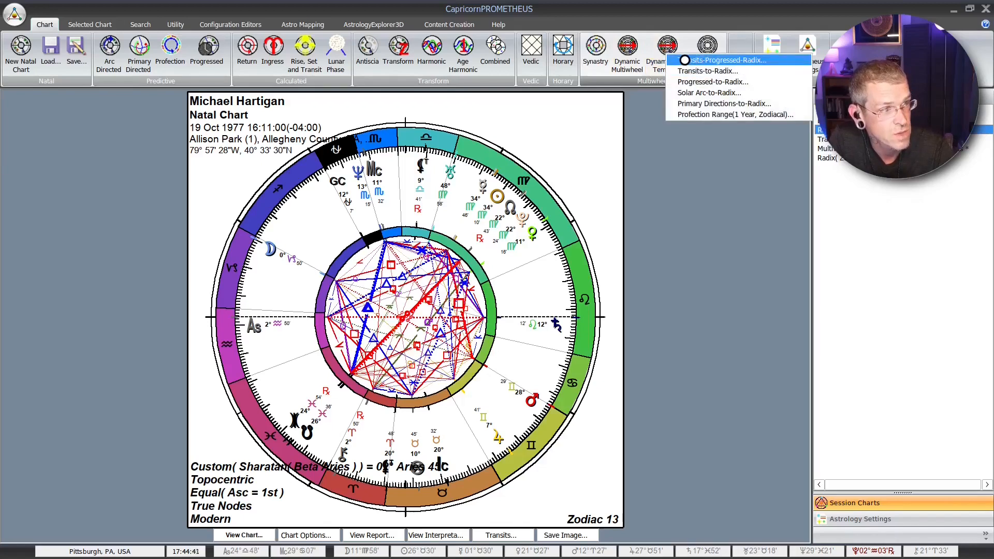
left_click(685, 60)
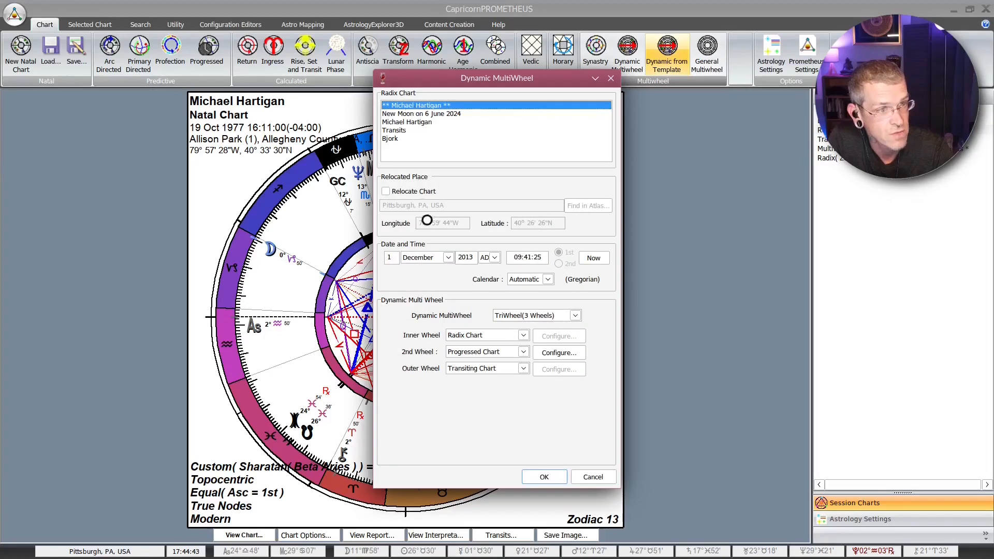
left_click(389, 191)
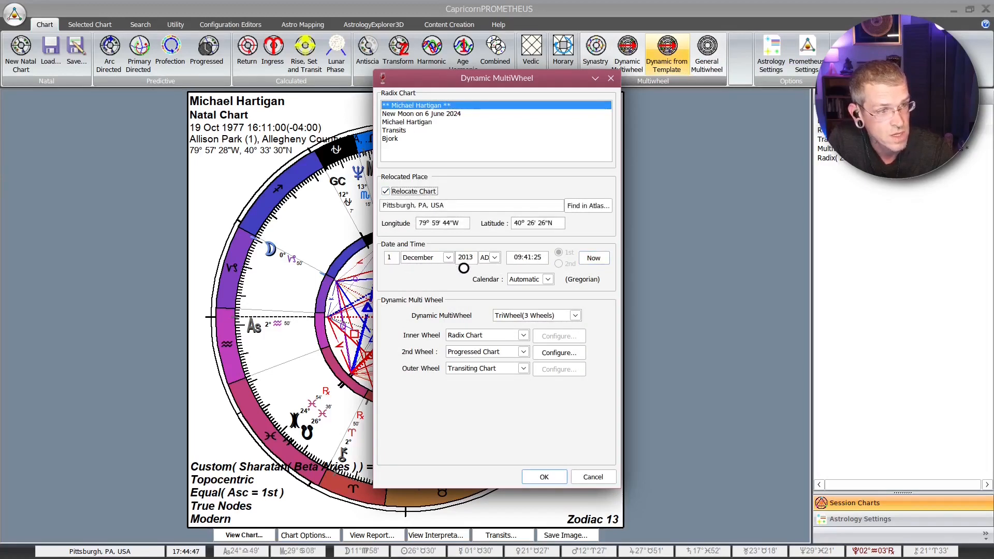
left_click_drag(454, 268, 481, 268)
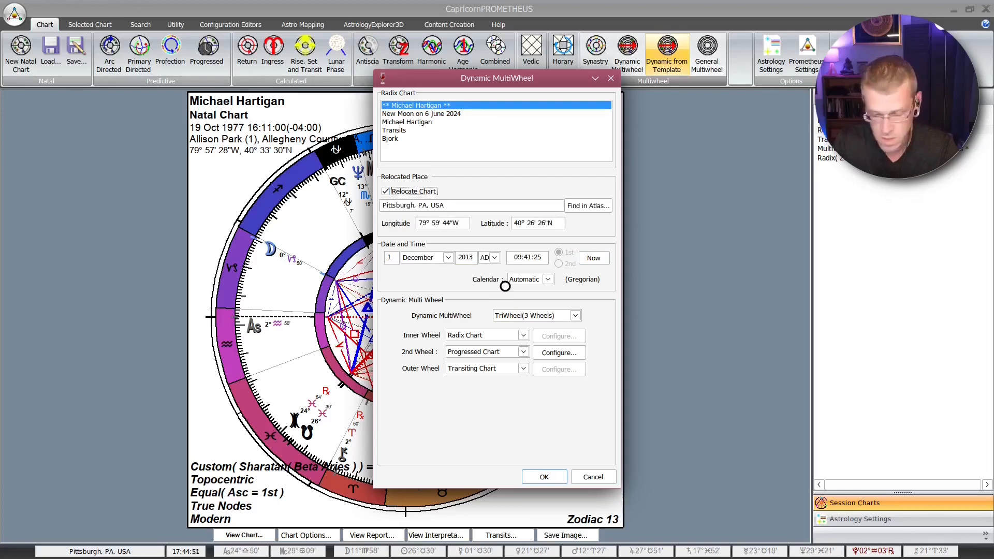
left_click(594, 258)
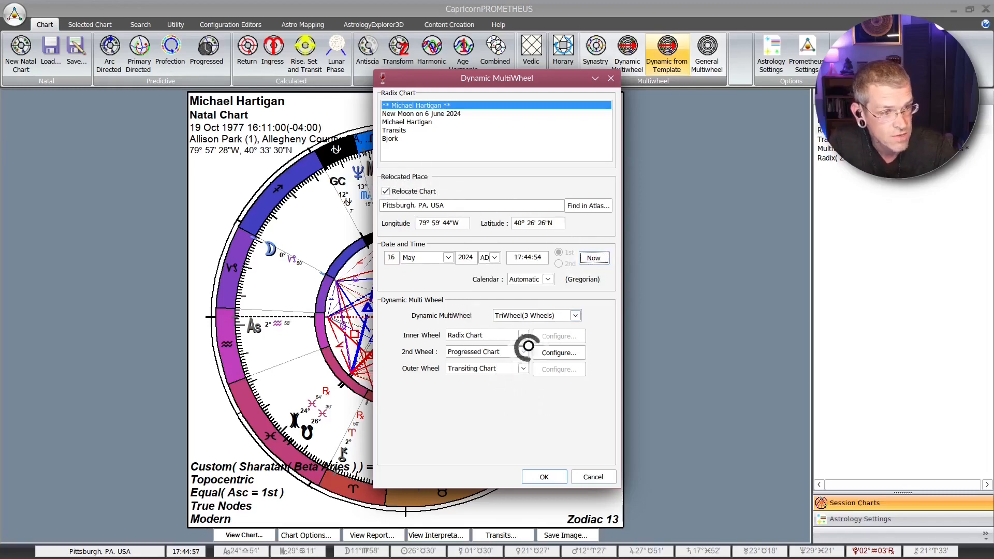
left_click(549, 479)
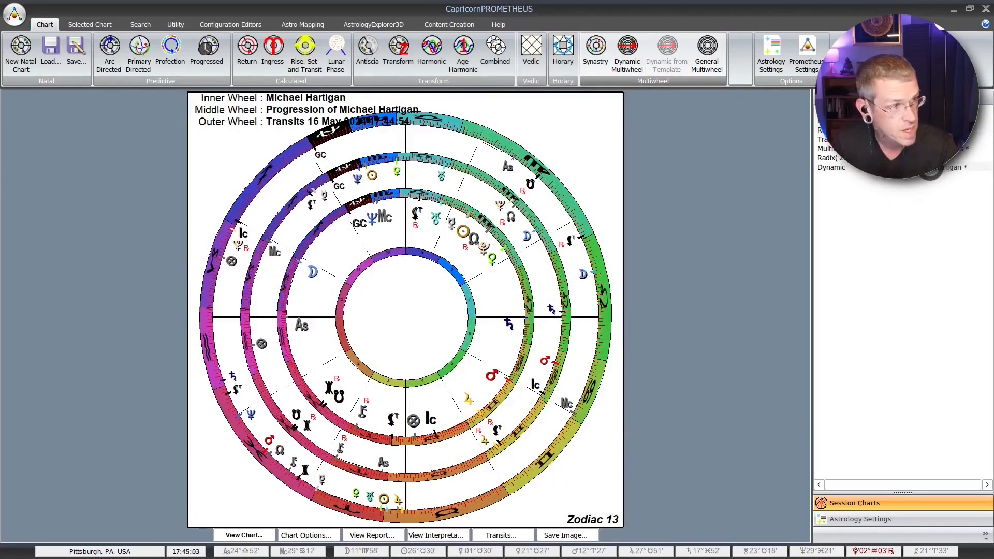
- Delete the template-based Transits-Progressed-Radix chart from the session charts
right_click(837, 167)
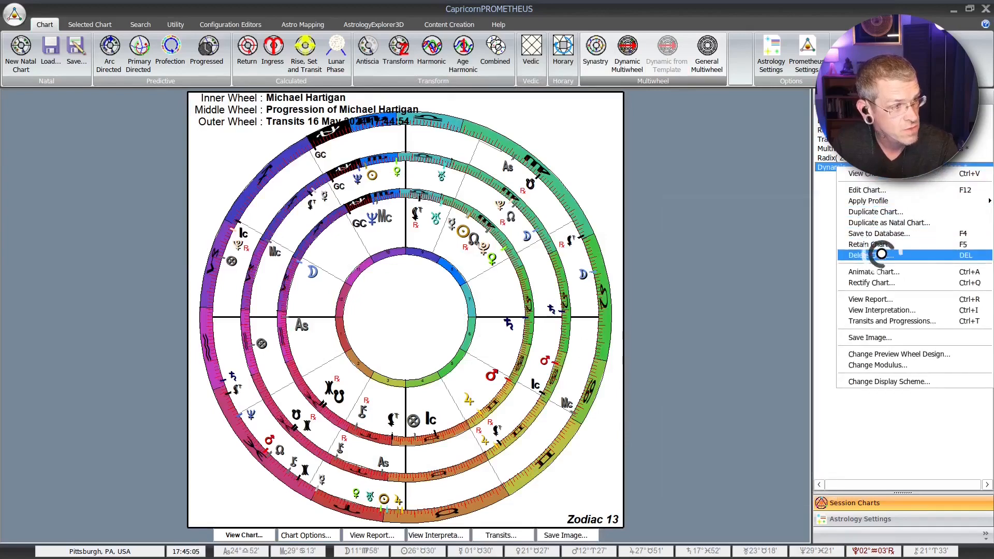
left_click(882, 254)
left_click(471, 306)
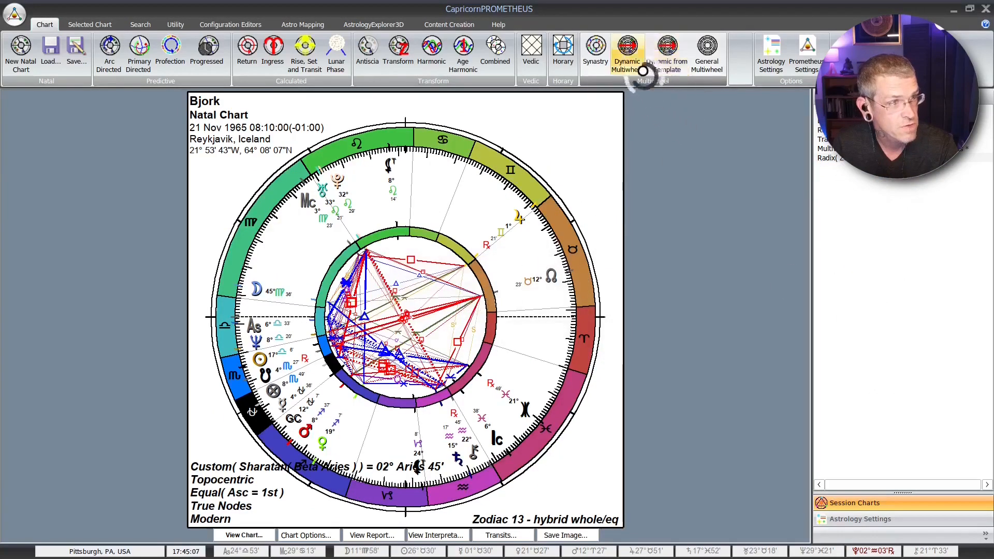
- Create a Progressed-to-Radix dynamic BiWheel from Bjork's natal chart, set to the current date and time without relocation
left_click(671, 51)
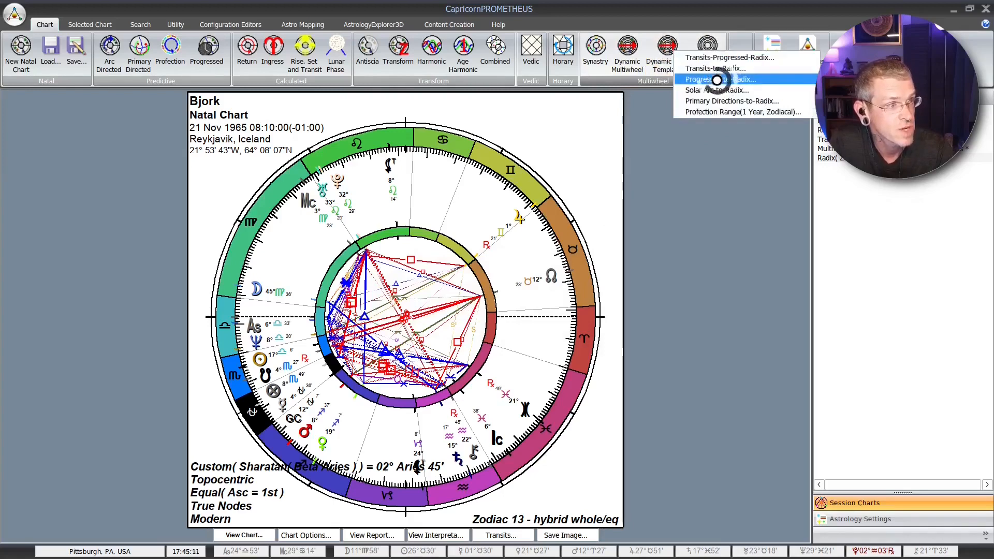
left_click(717, 80)
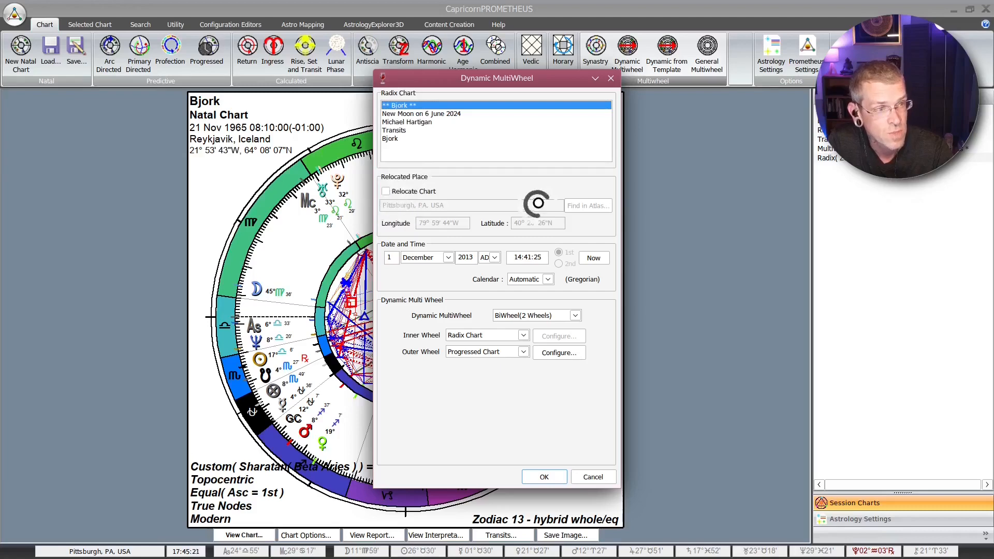
left_click(596, 258)
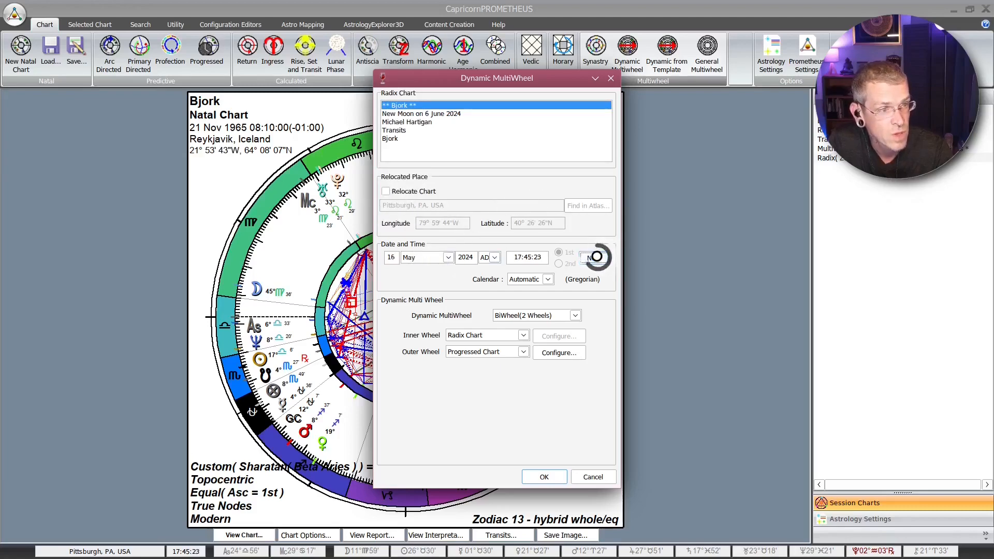
left_click(552, 477)
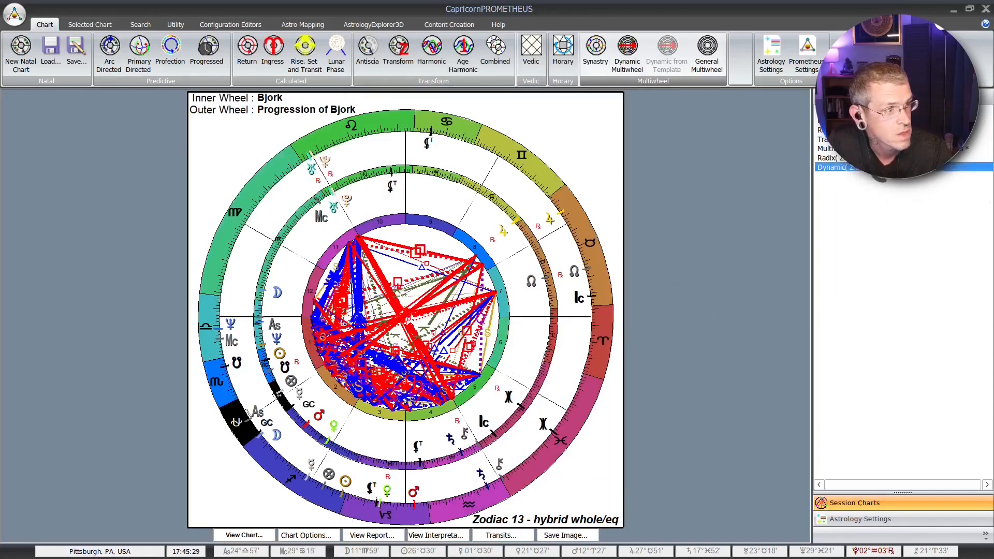
- Delete Bjork's Progressed-to-Radix dynamic chart from the session charts
right_click(855, 167)
left_click(868, 258)
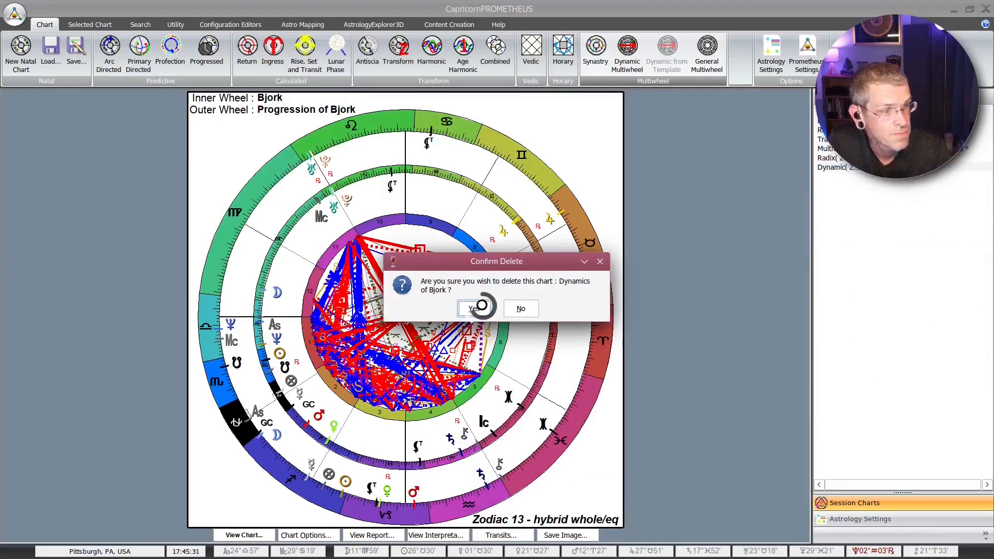
left_click(477, 308)
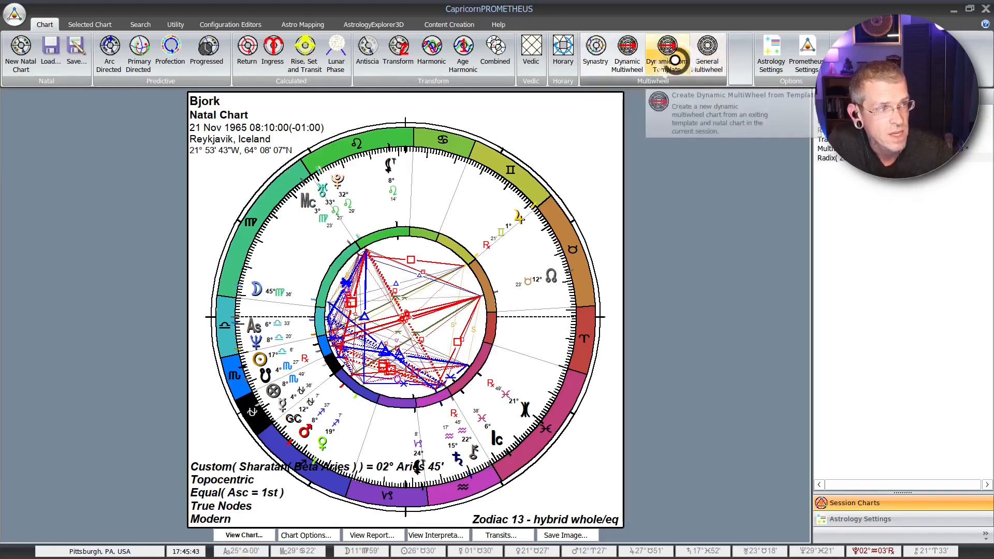
- Add a BiWheel dynamic multiwheel template in the astrology settings with Radix Chart as inner wheel and Relocated Radix as outer wheel
left_click(771, 52)
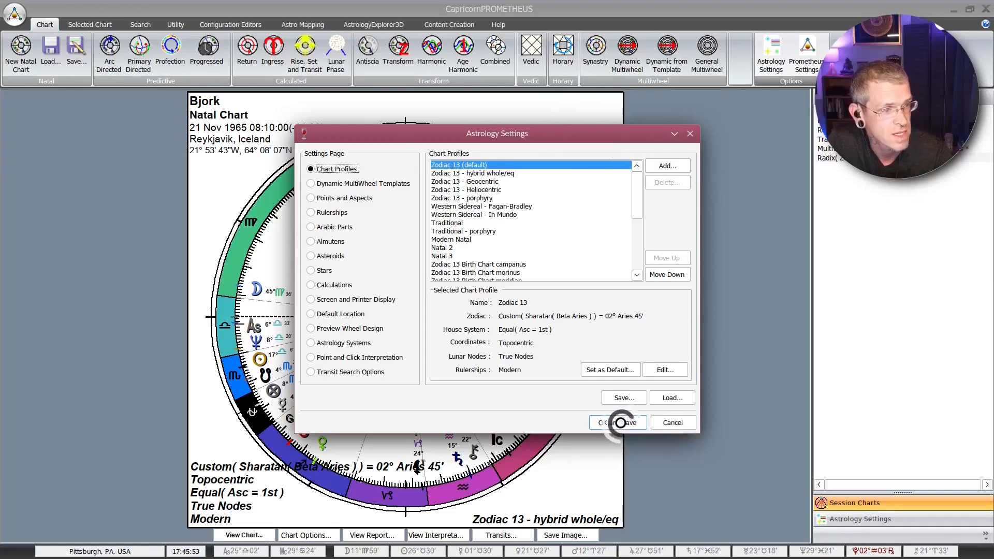
left_click(641, 422)
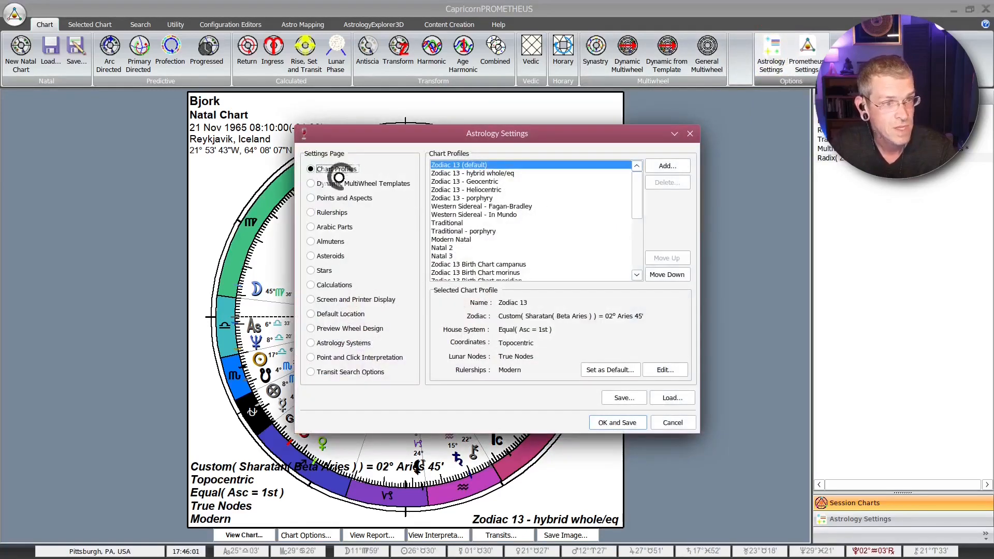
left_click(311, 184)
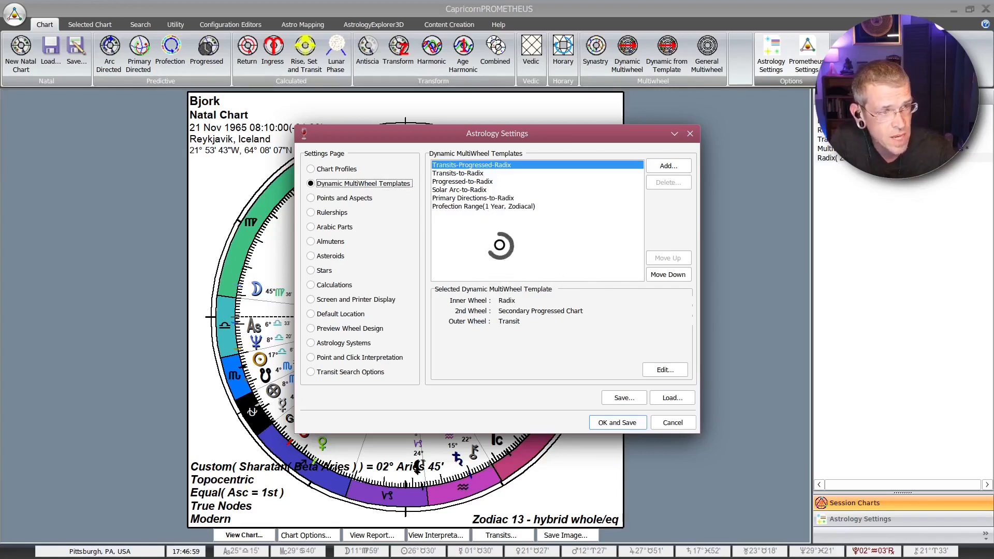
left_click(683, 168)
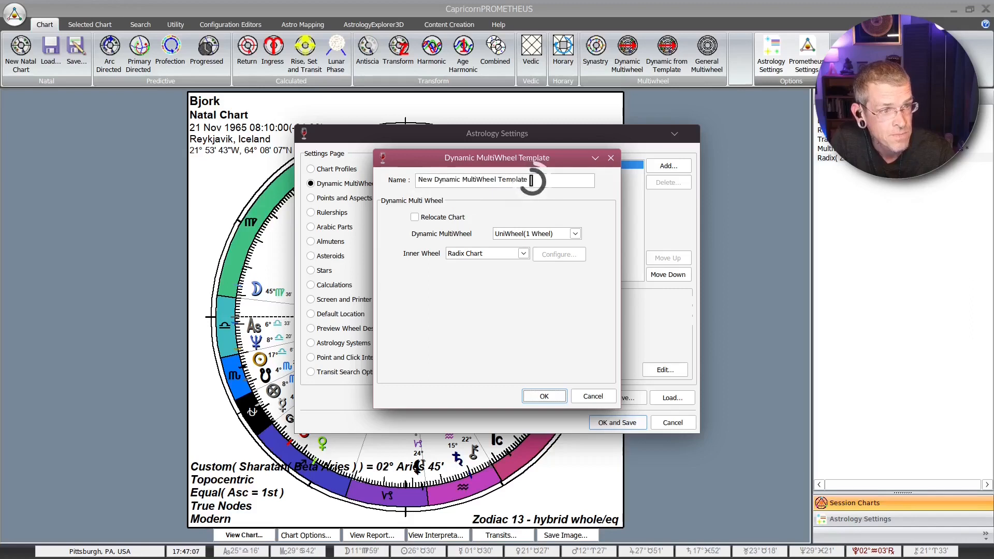
left_click(573, 233)
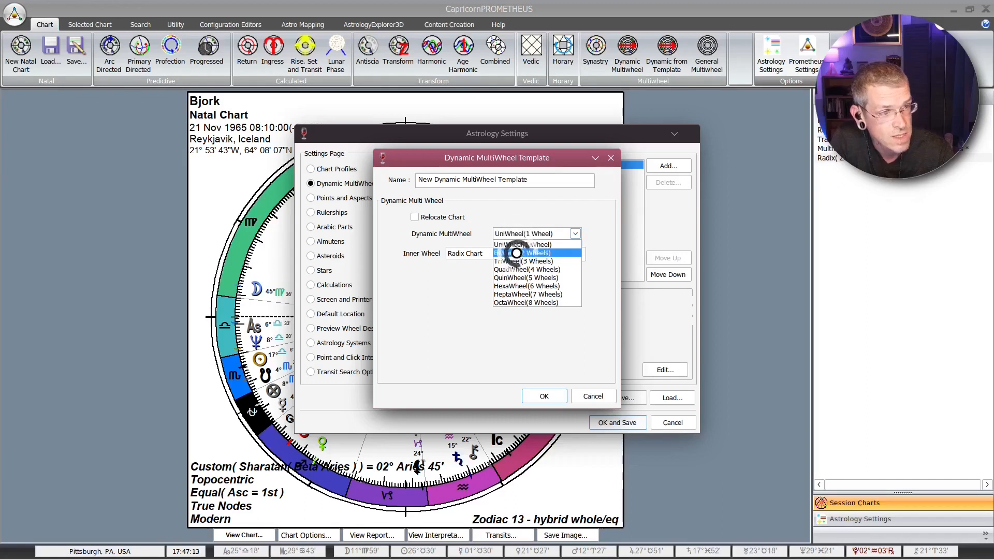
left_click(518, 253)
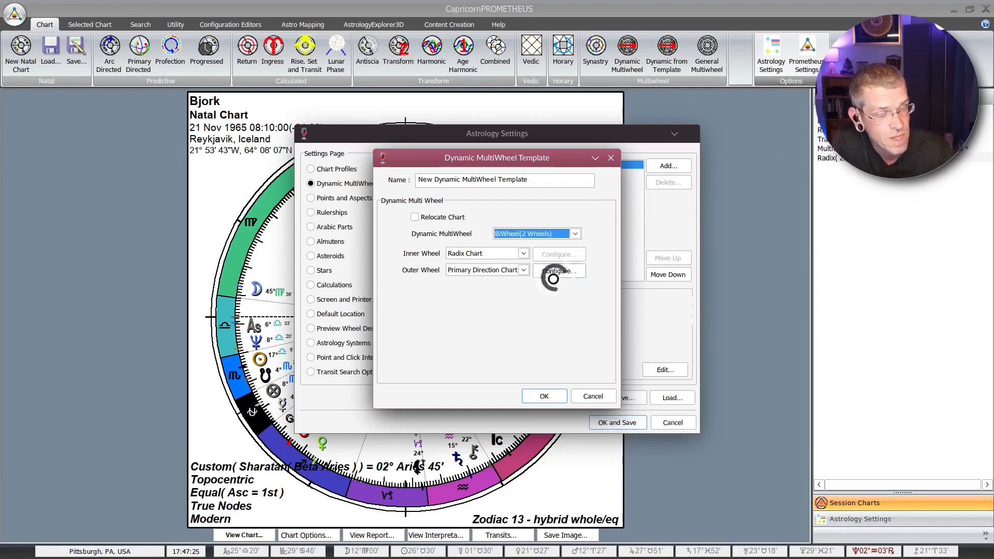
left_click(524, 270)
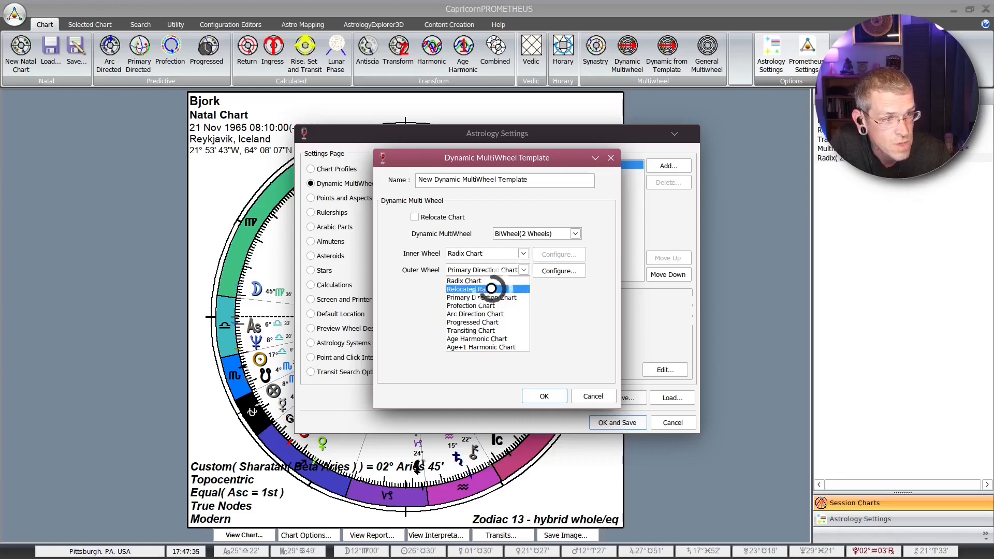
left_click(486, 289)
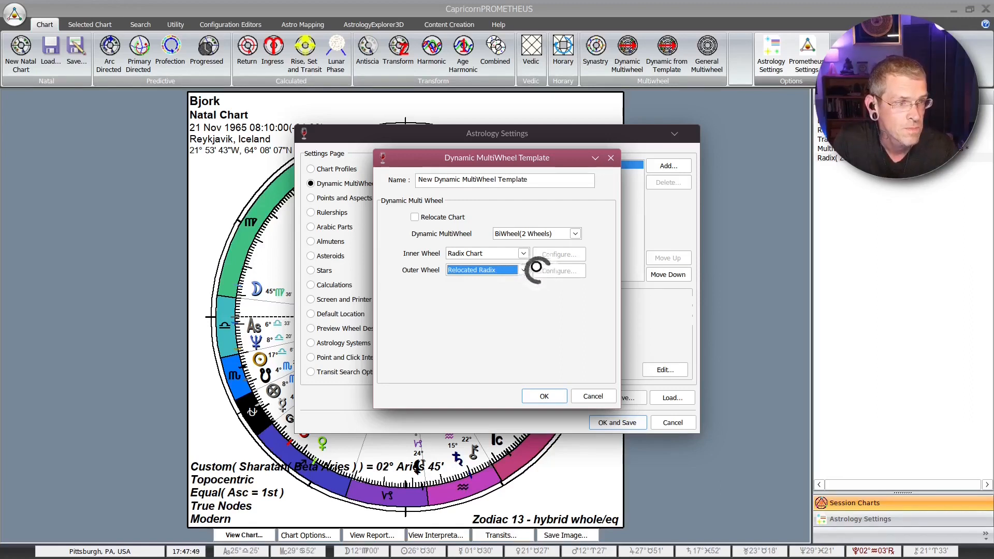
left_click(415, 217)
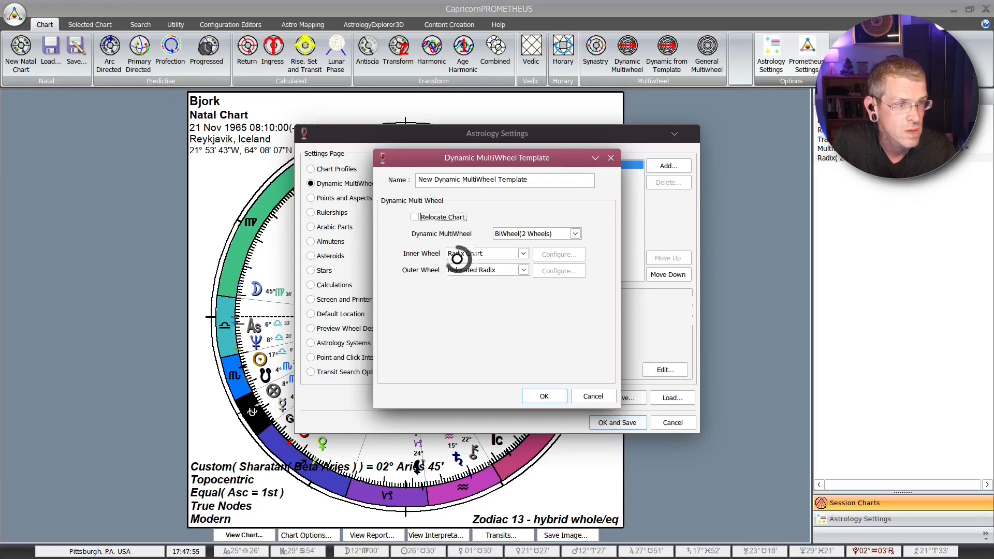
left_click(541, 397)
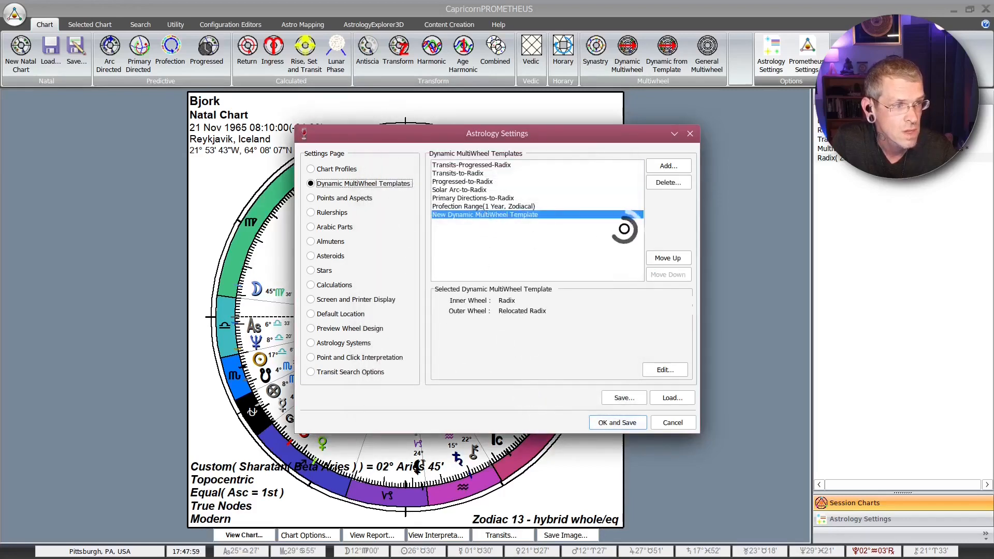
- Rename the new dynamic multiwheel template as Radix - Relocated Radix and save the astrology settings
left_click(658, 370)
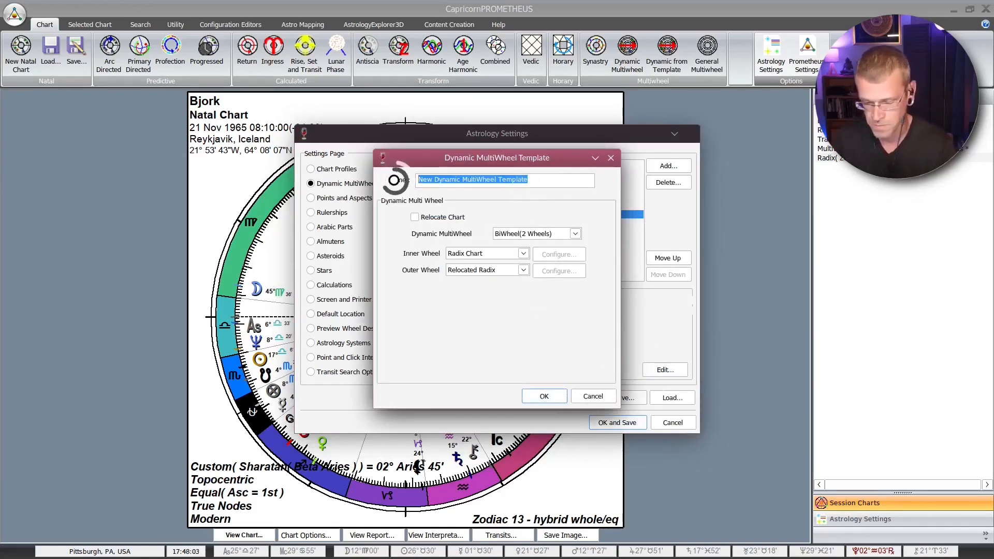
type("RAd")
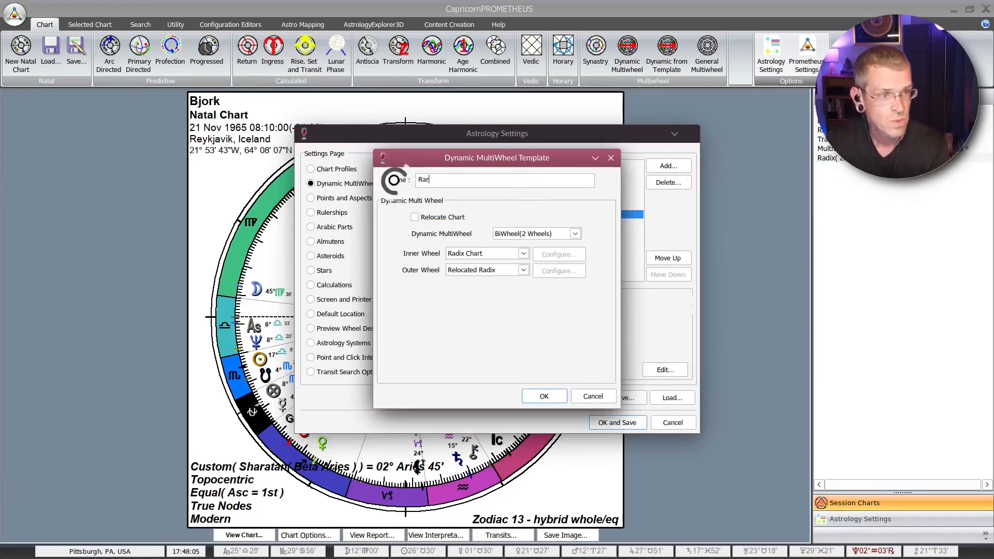
type("ix")
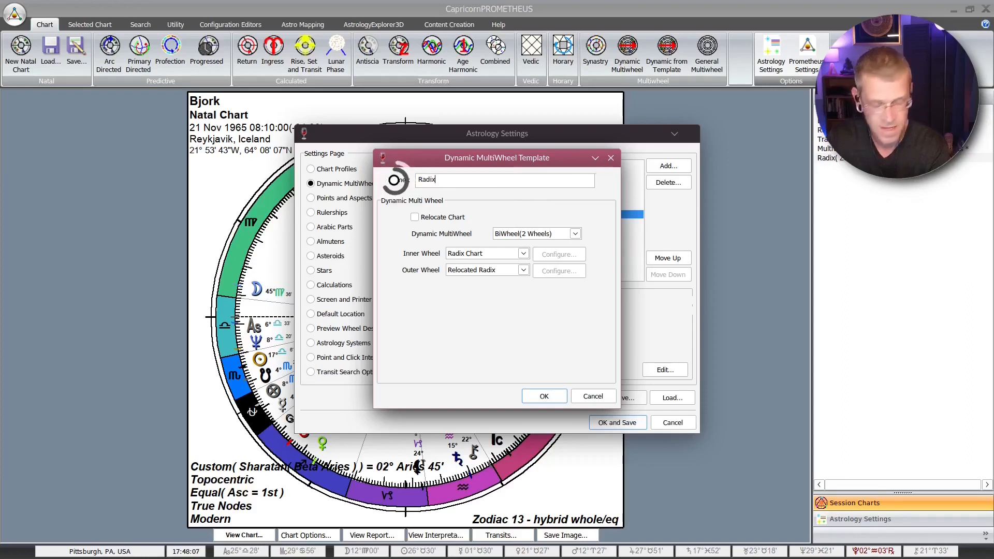
type(" - Relocat")
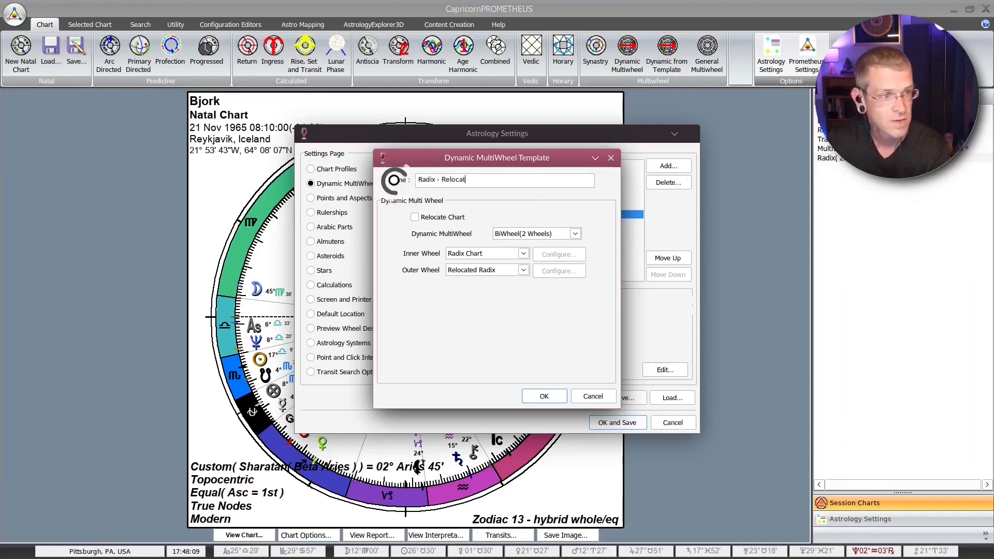
type("ed Radix")
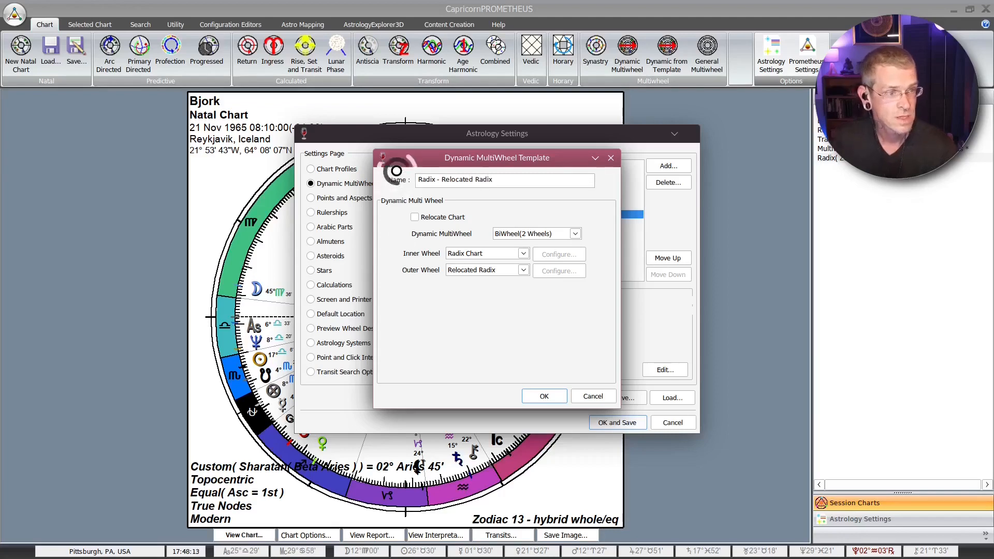
left_click(543, 396)
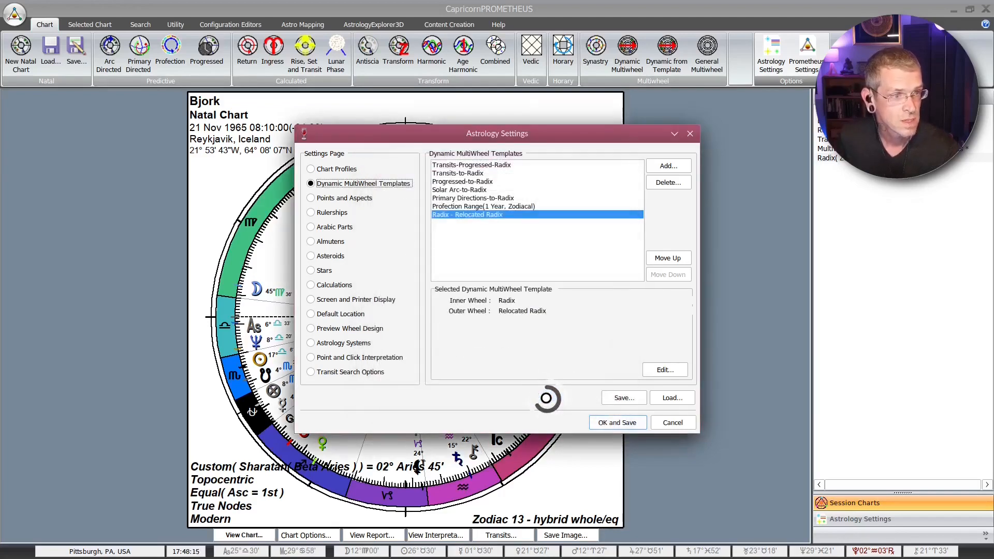
left_click(611, 422)
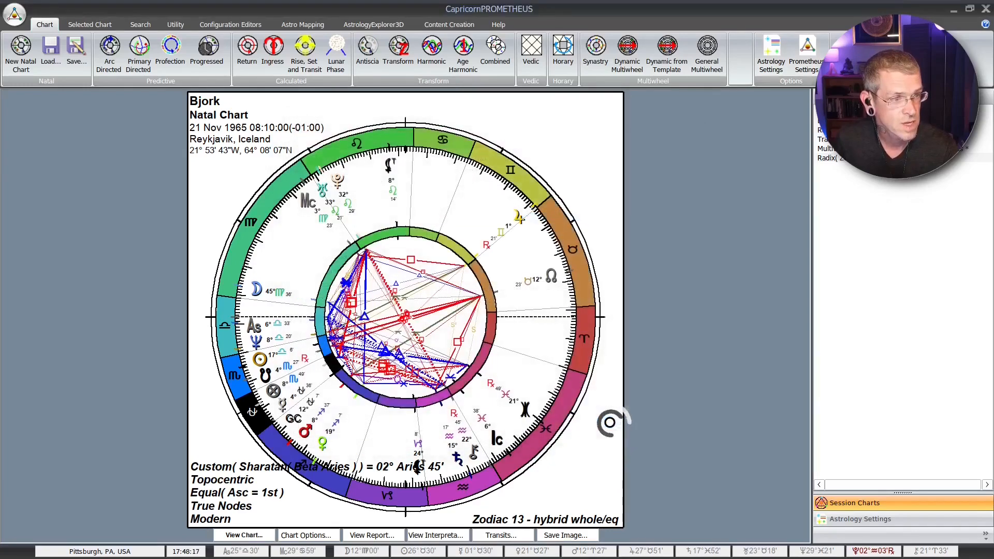
- Set up a dynamic multiwheel from the Radix - Relocated Radix template using the personal natal chart, with chart relocation enabled
left_click(666, 51)
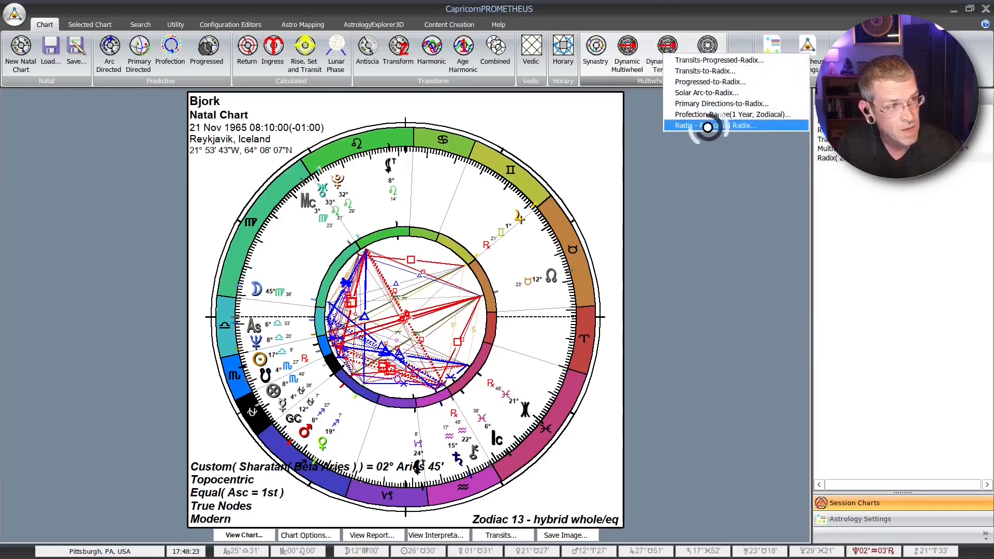
left_click(707, 127)
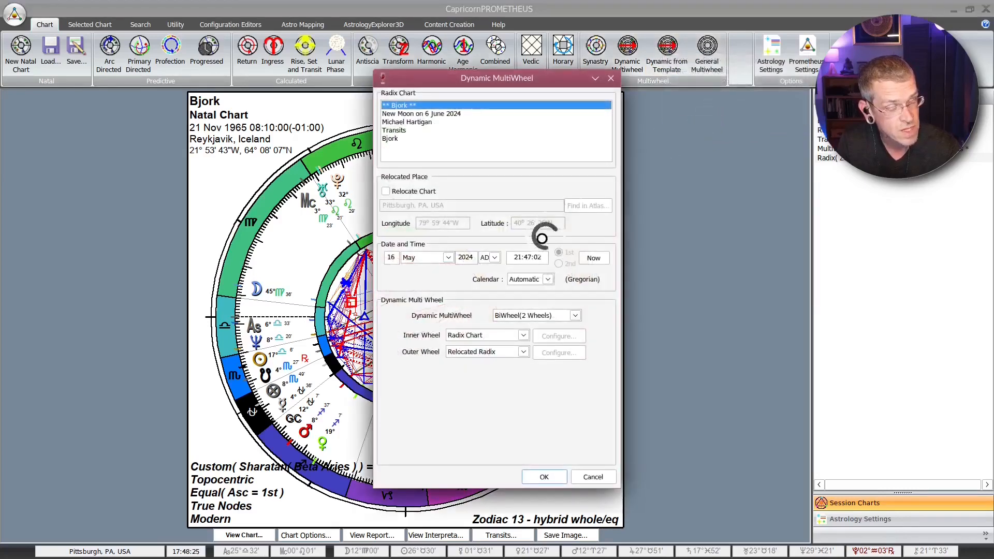
left_click(408, 123)
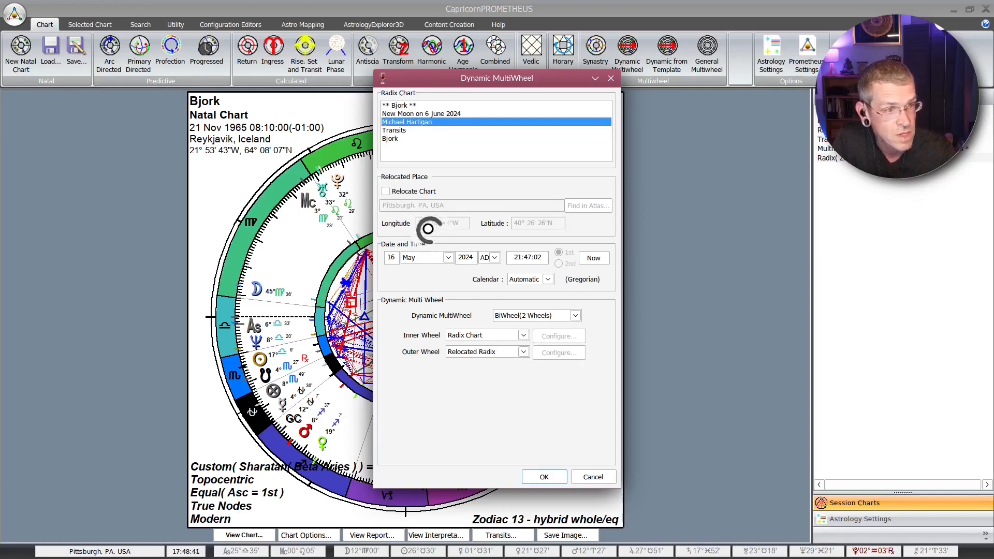
left_click(386, 191)
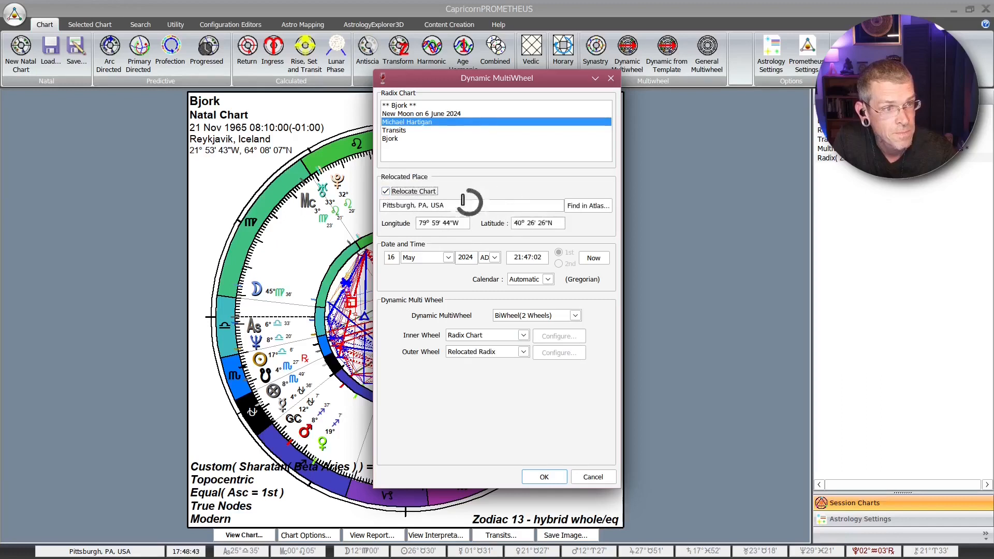
left_click(385, 191)
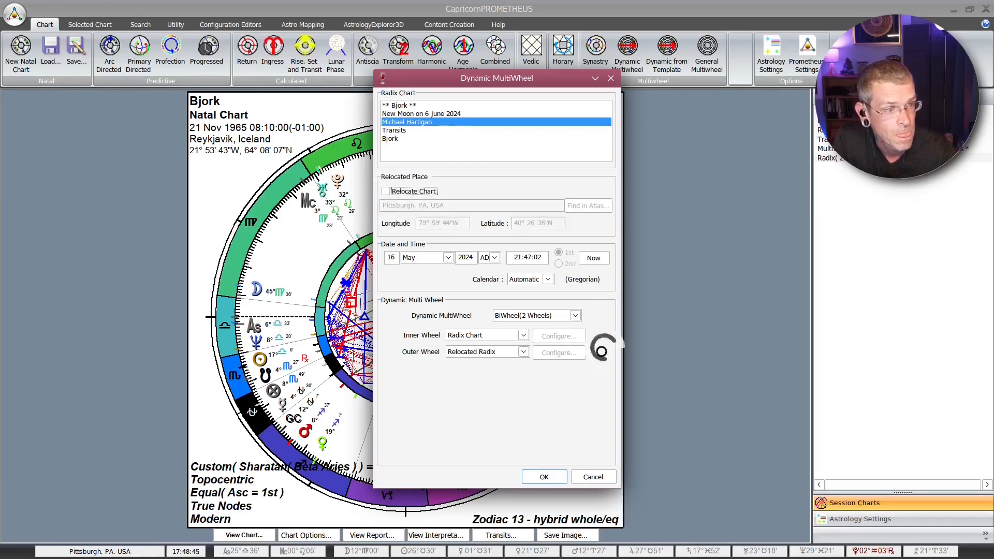
left_click(504, 353)
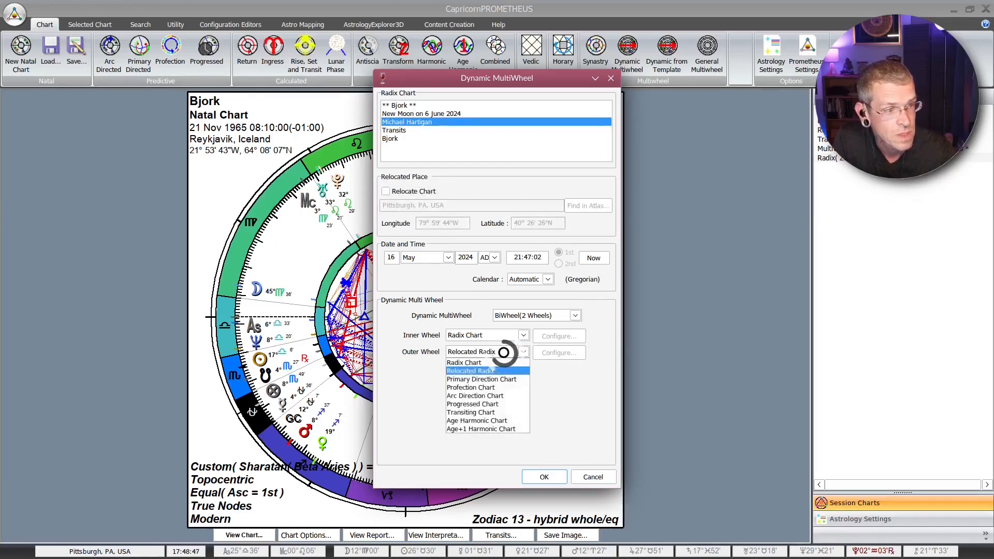
left_click(505, 352)
left_click(401, 191)
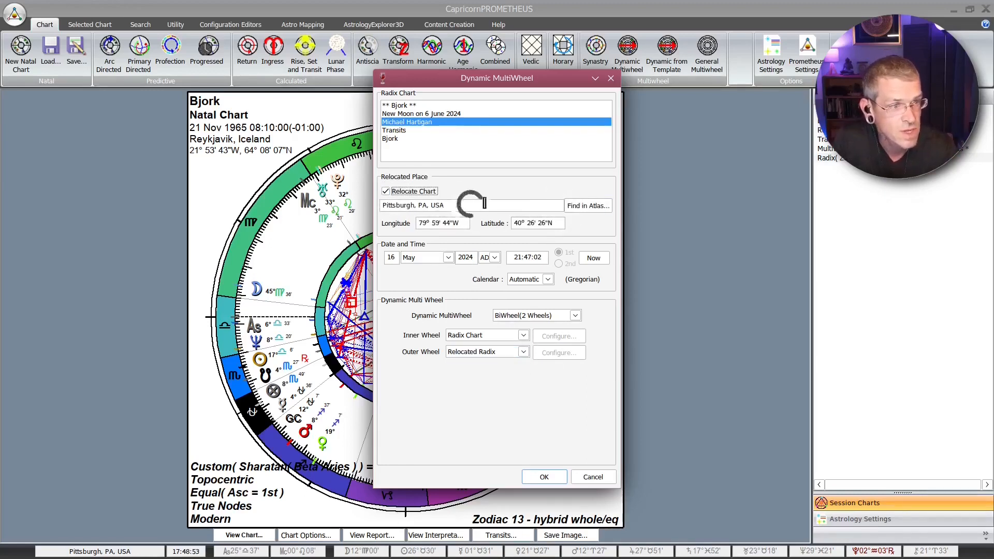
- Relocate the multiwheel to Pittenhart, Germany, set it to the current date and time, and create the chart
left_click(600, 208)
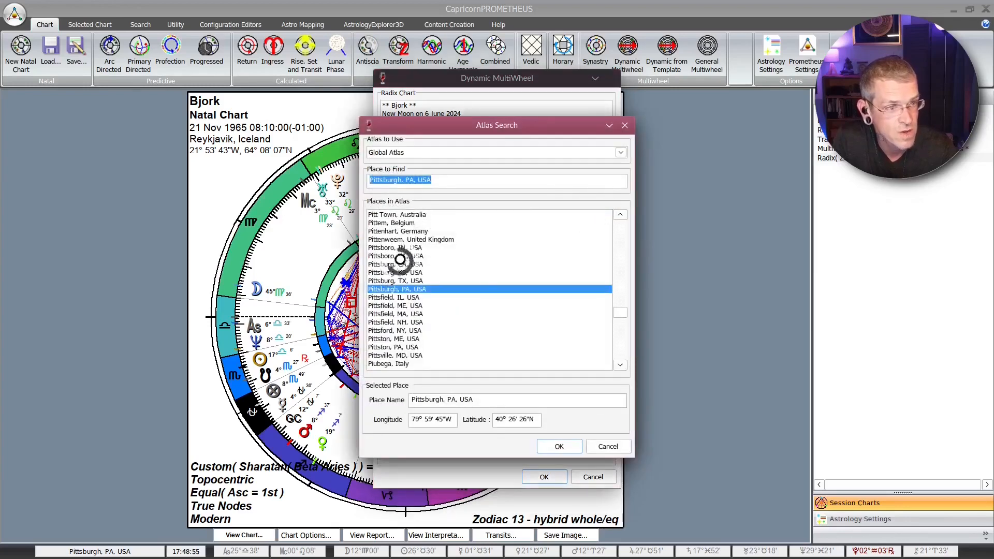
double_click(391, 231)
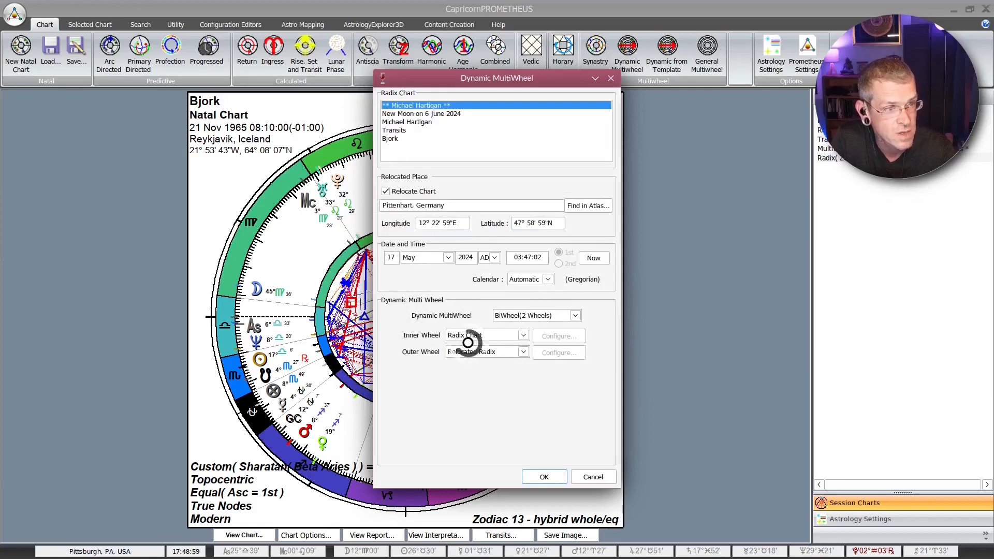
left_click(592, 258)
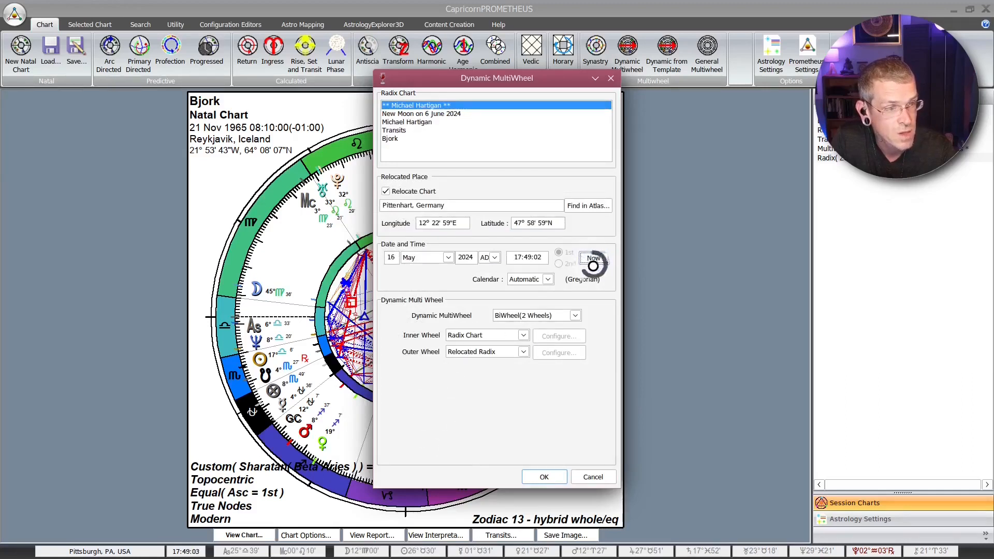
left_click(545, 477)
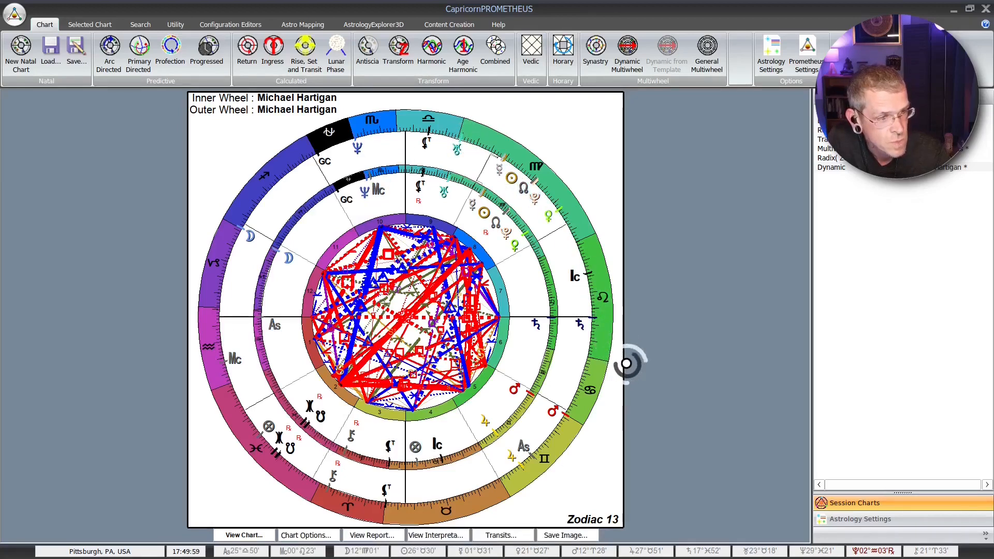
- View the relocated BiWheel in the One Sky Astrology Synastry Grid Aspects and Wheel page design and examine its aspect list
left_click(237, 535)
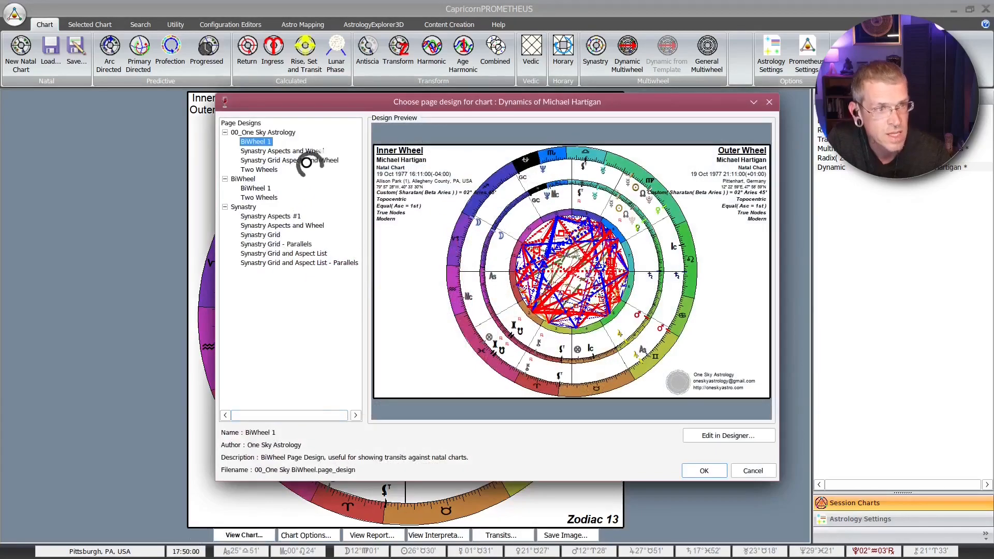
left_click(307, 163)
left_click(706, 471)
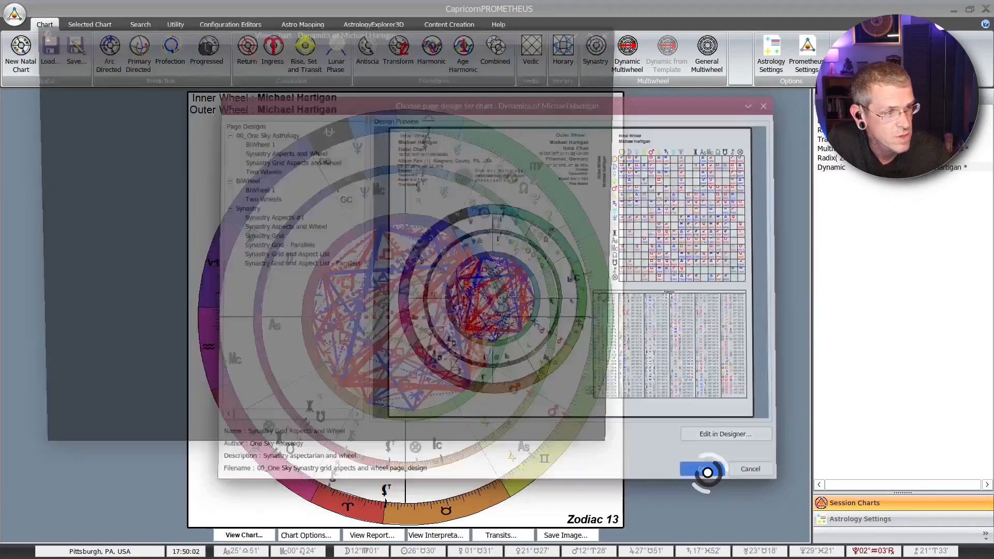
scroll(428, 344, "up", 3)
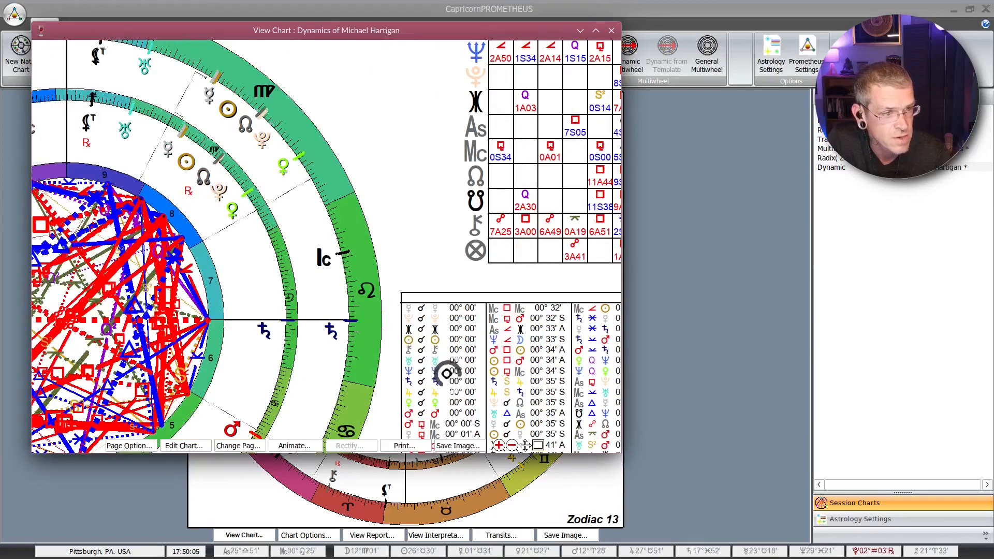
left_click_drag(447, 373, 223, 189)
left_click_drag(415, 325, 386, 249)
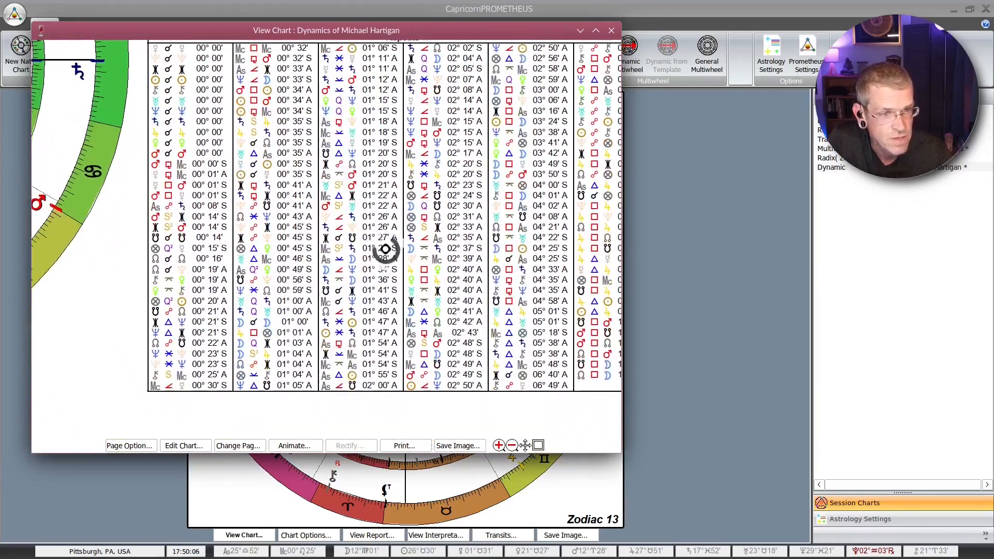
left_click_drag(229, 147, 233, 243)
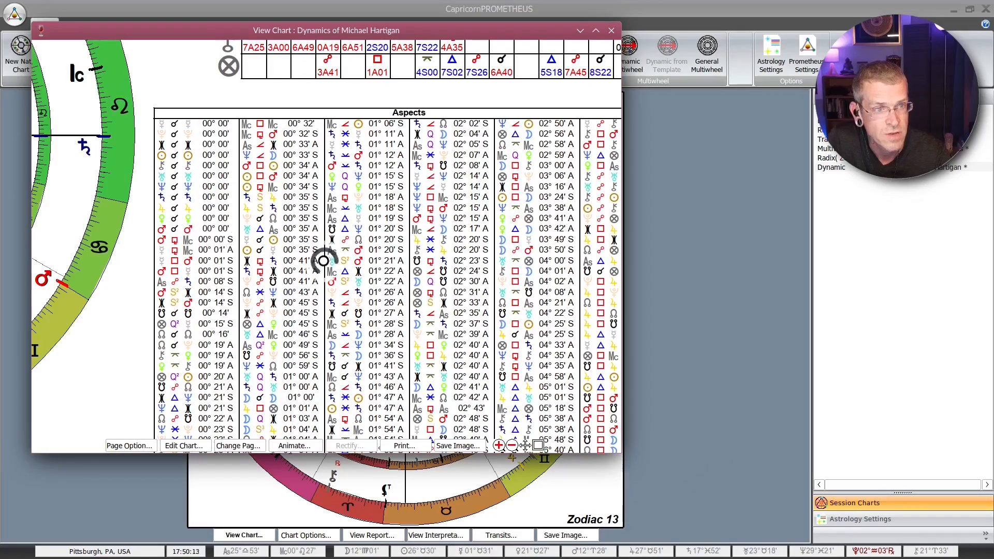
- Close the chart view and delete the relocated dynamic multiwheel chart from the session
left_click(612, 30)
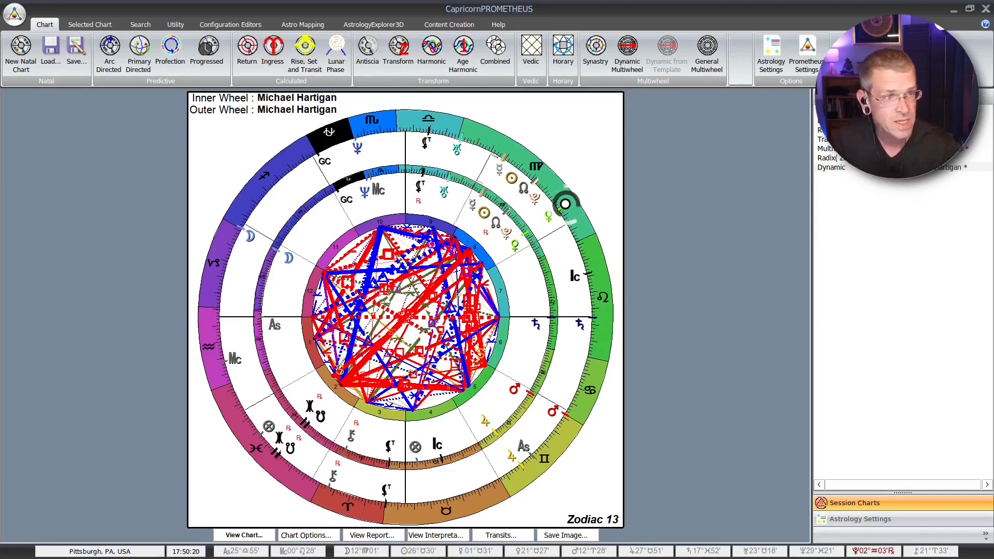
right_click(891, 167)
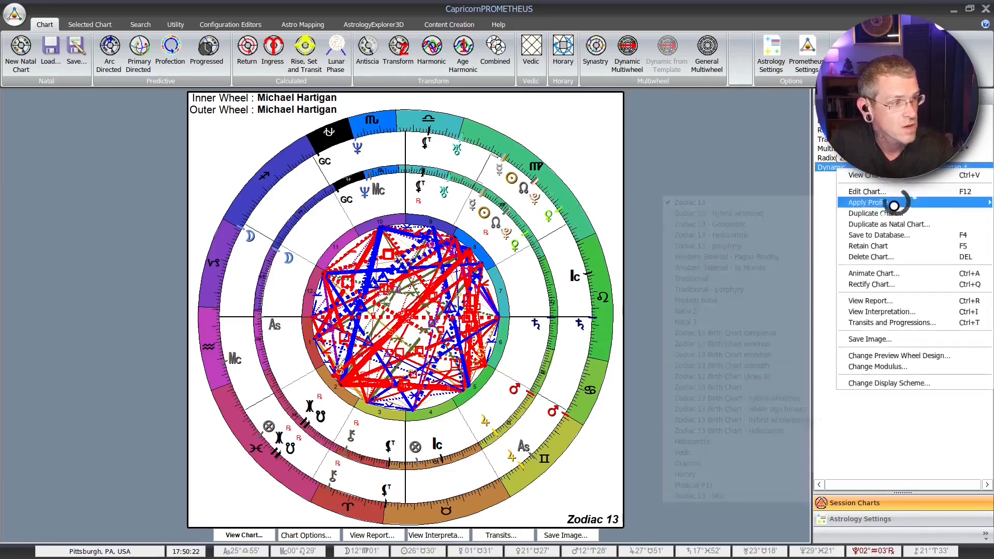
left_click(877, 255)
key("Return")
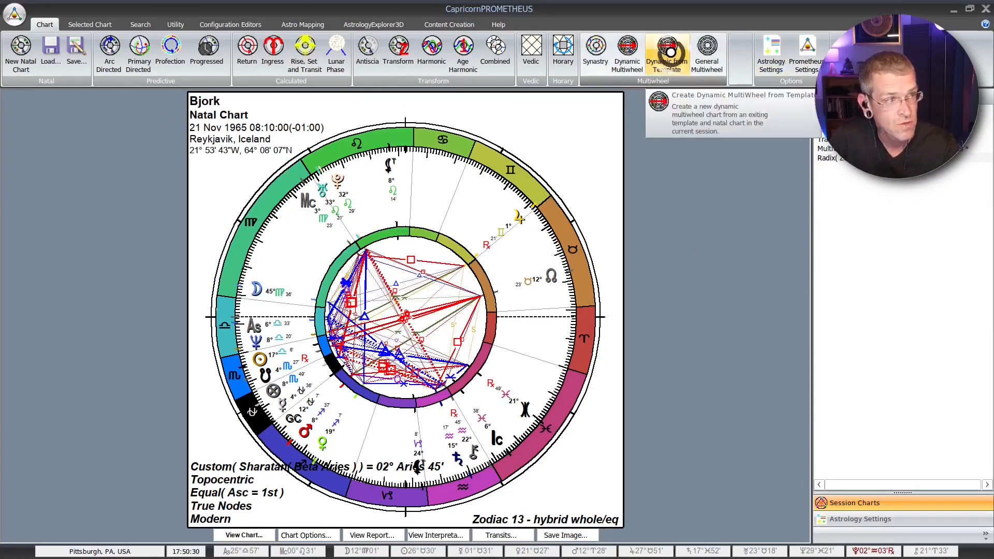
left_click(671, 52)
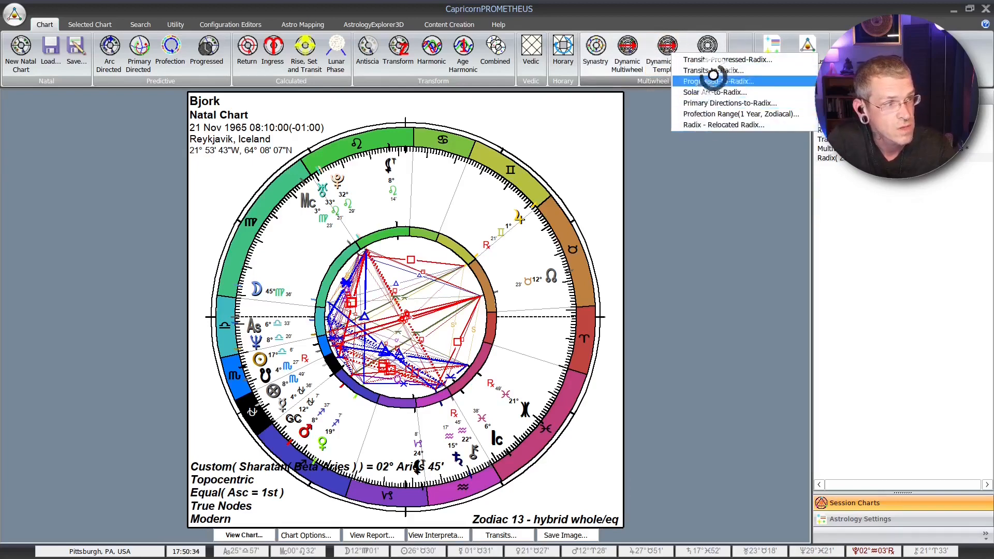
left_click(706, 162)
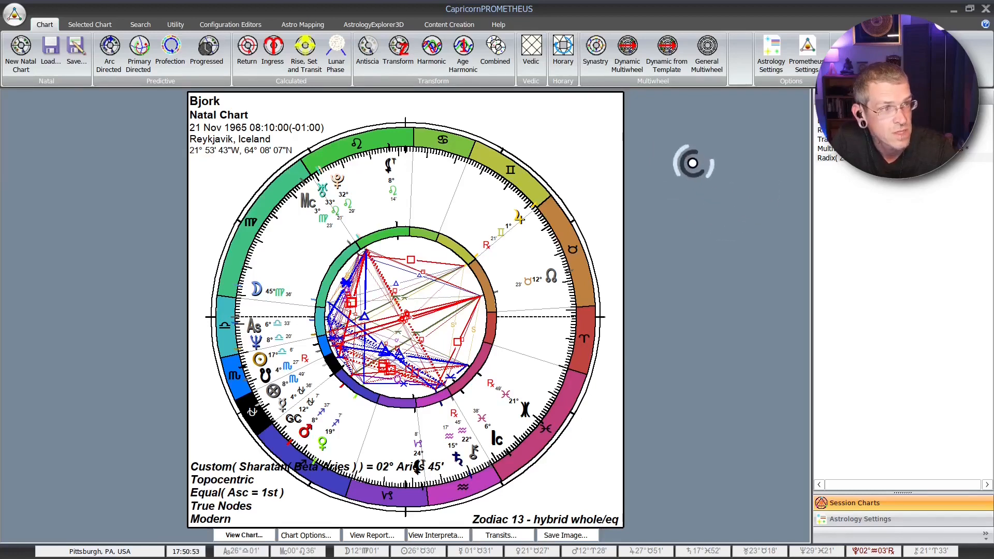
- Create a synastry chart comparing the personal natal chart with Bjork's natal chart, and keep it in the session
left_click(598, 54)
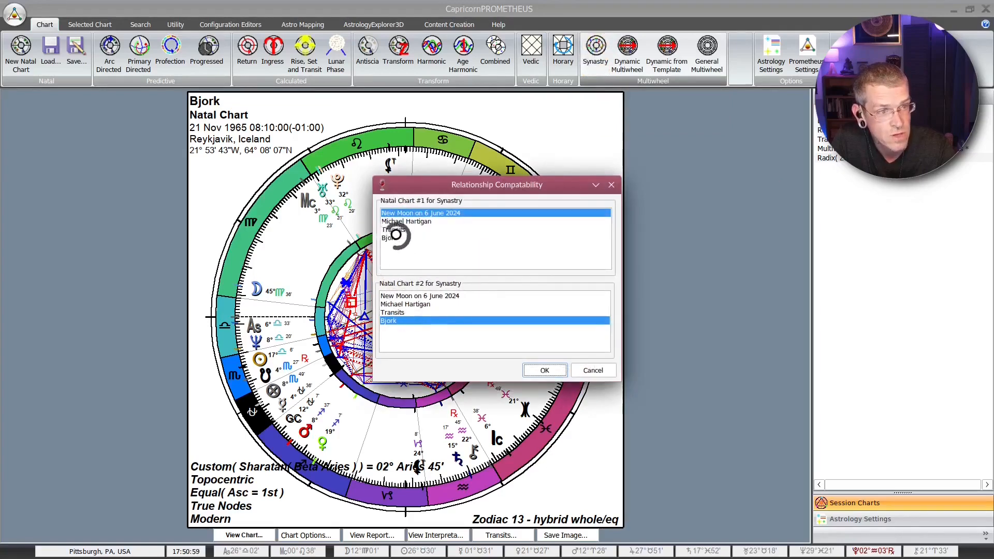
left_click(409, 221)
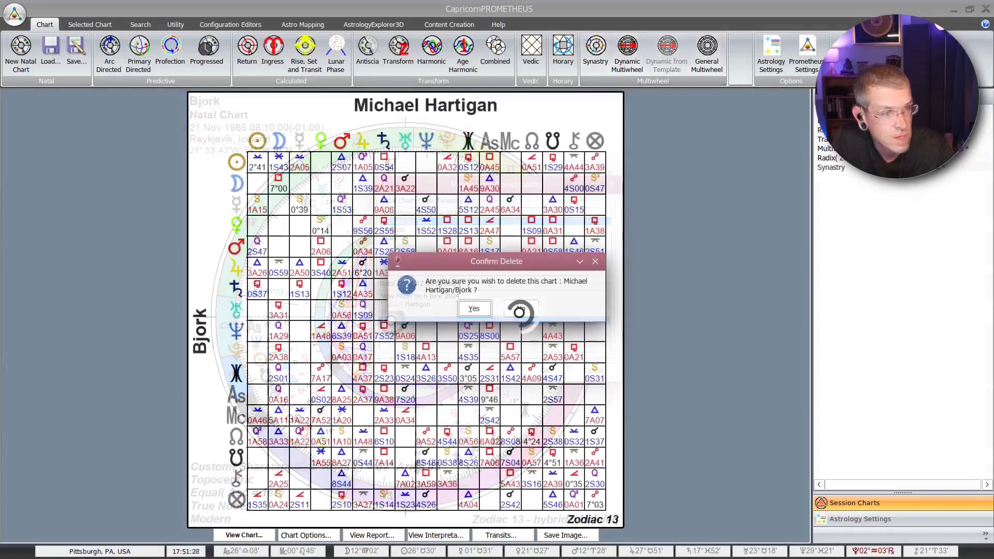
left_click(519, 311)
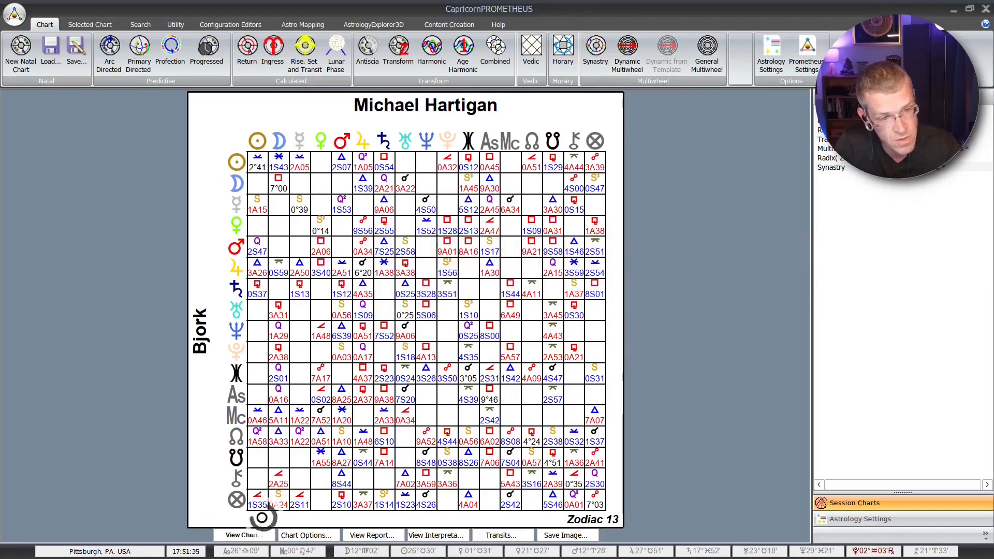
- Compare the One Sky Astrology page designs for the synastry chart: BiWheel 1, Synastry Aspects and Wheel, Synastry Grid Aspects and Wheel, and Two Wheels
left_click(247, 534)
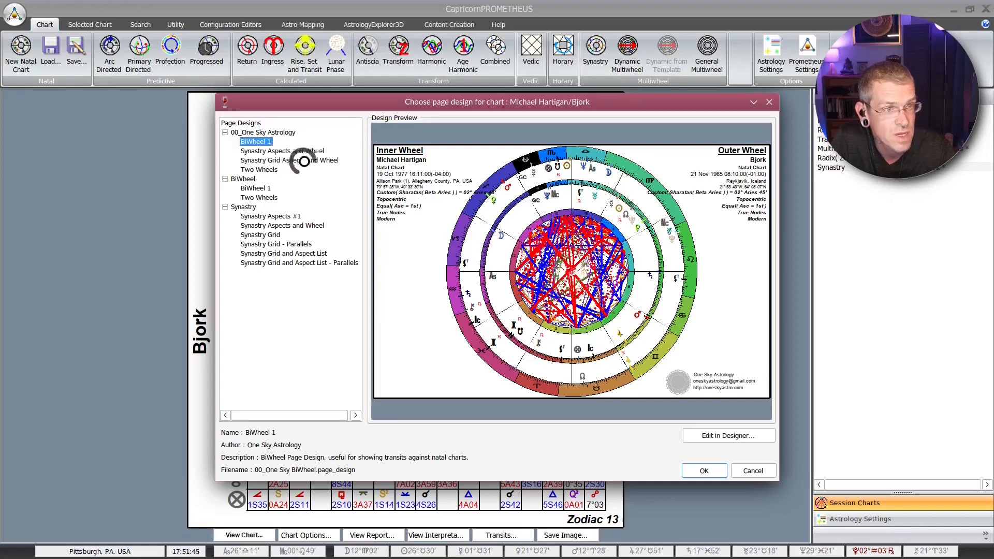
left_click(264, 170)
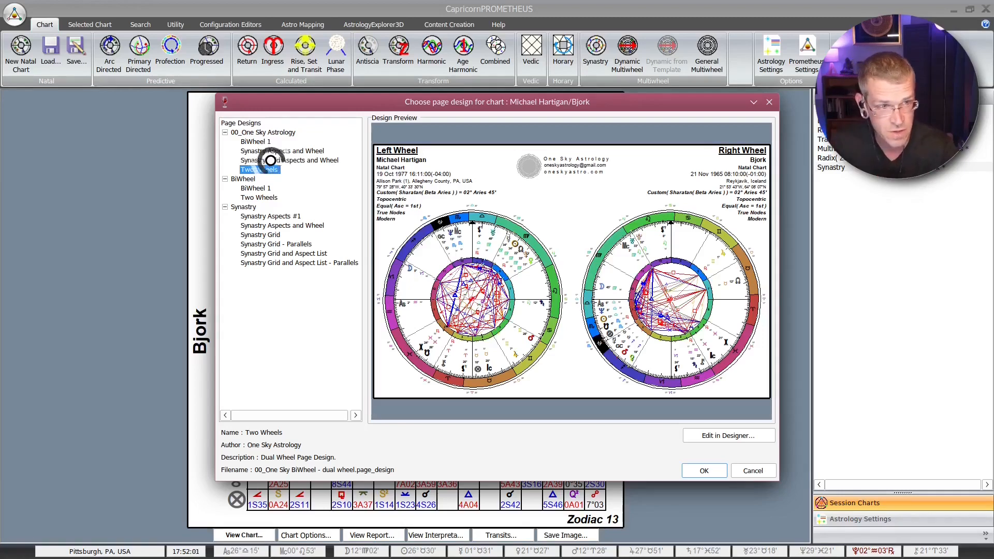
left_click(273, 161)
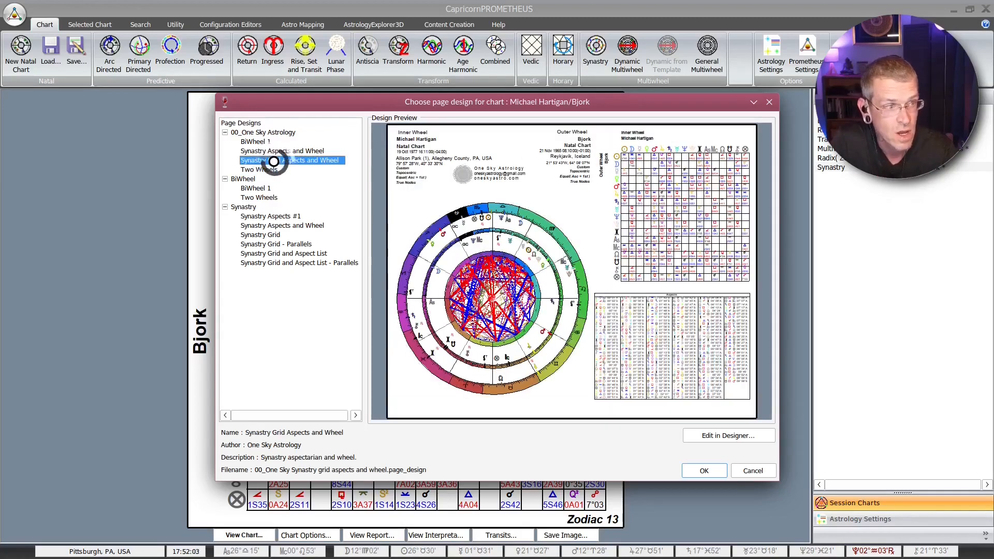
left_click(273, 152)
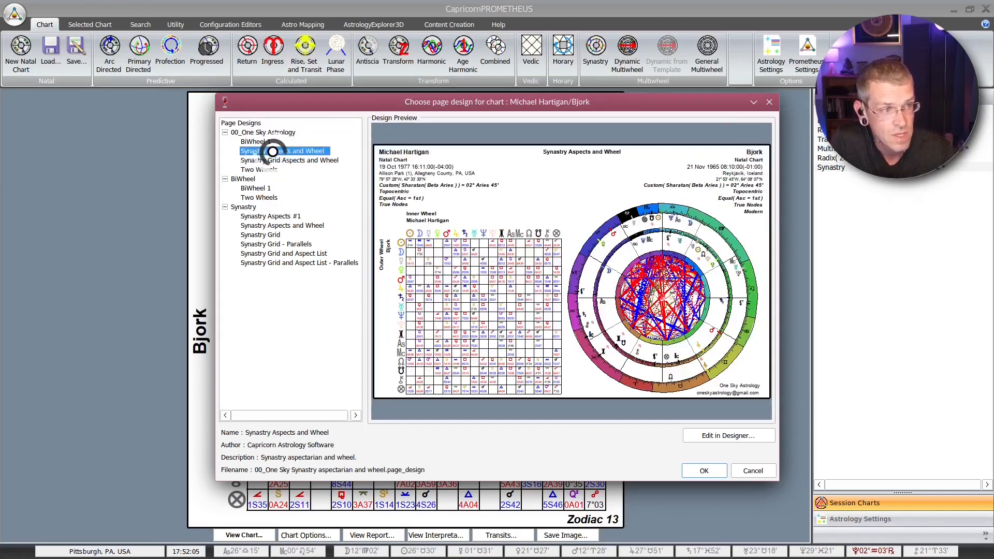
left_click(263, 142)
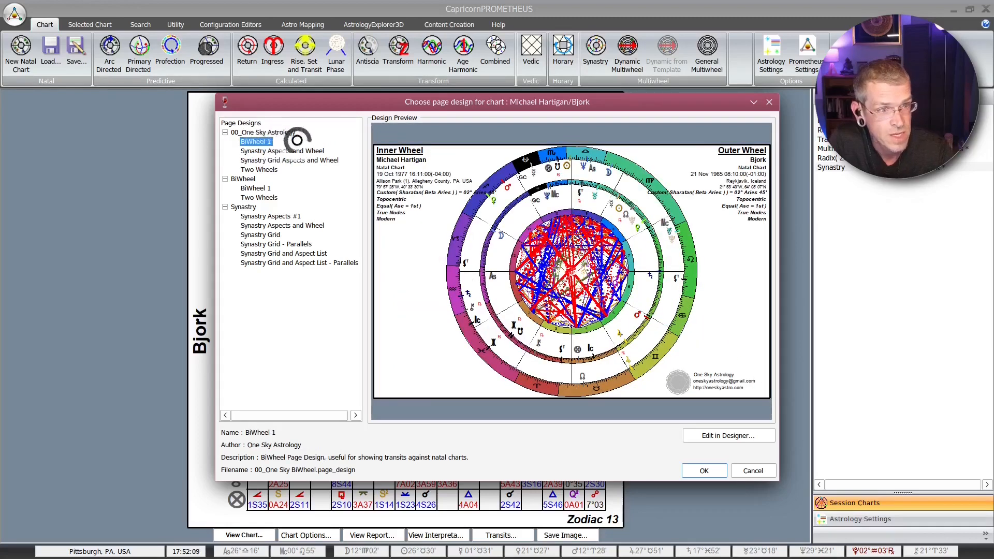
left_click(291, 151)
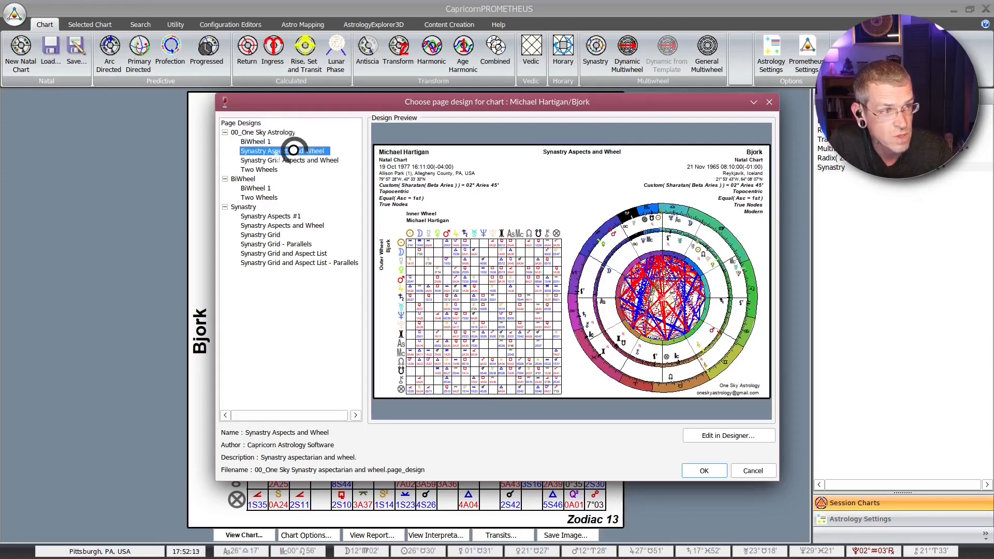
left_click(278, 160)
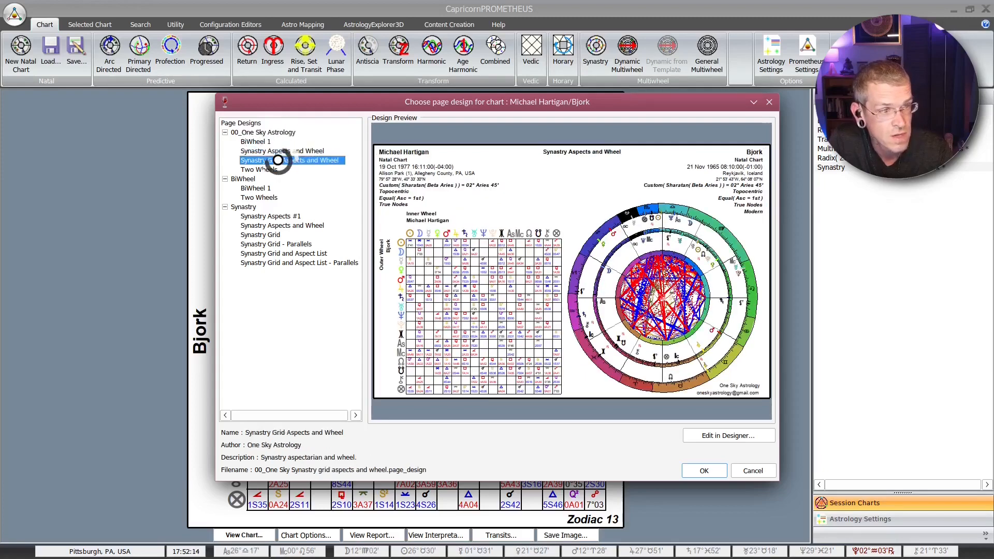
left_click(264, 170)
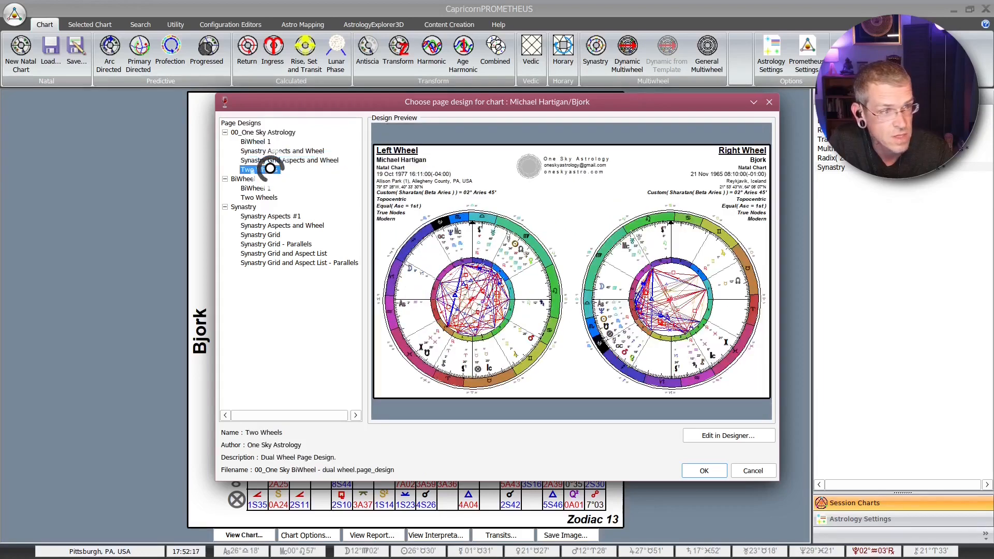
left_click(251, 142)
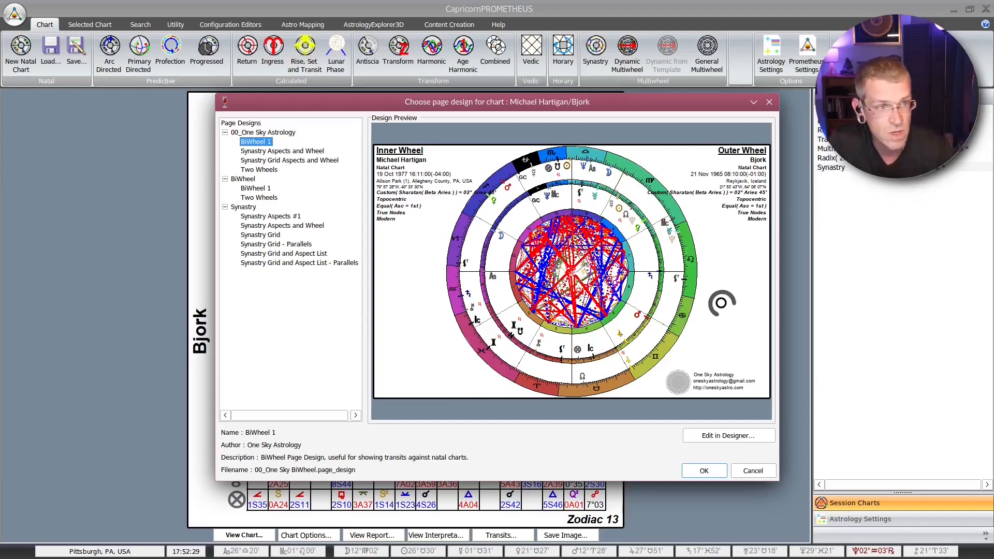
left_click(259, 169)
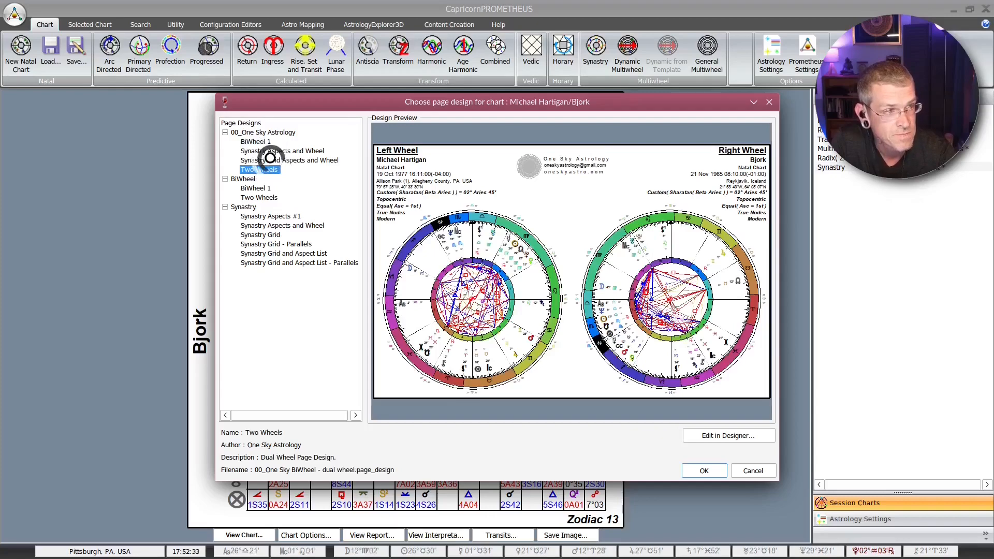
left_click(270, 159)
left_click(266, 150)
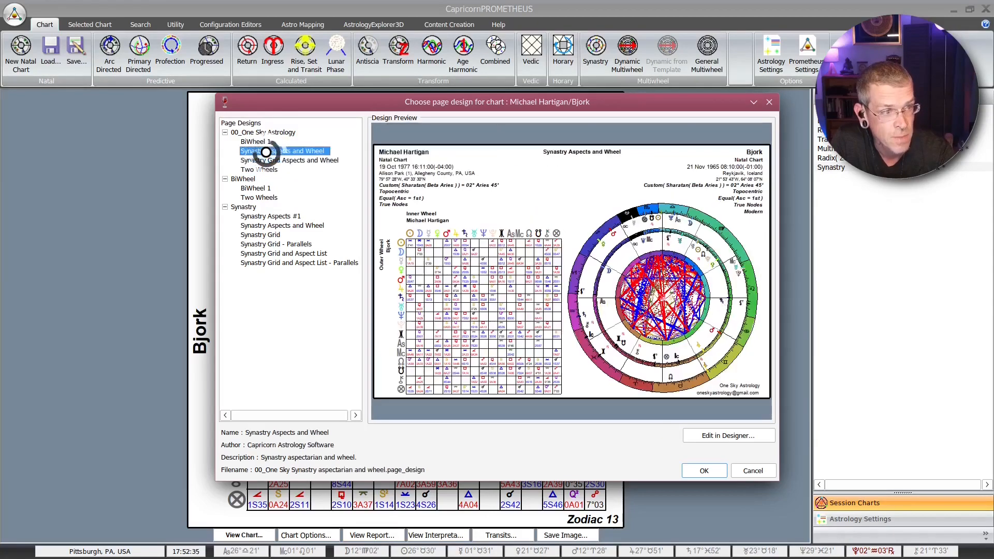
- View the synastry chart in the Synastry Grid Aspects and Wheel design and examine its aspect list and grid
double_click(269, 160)
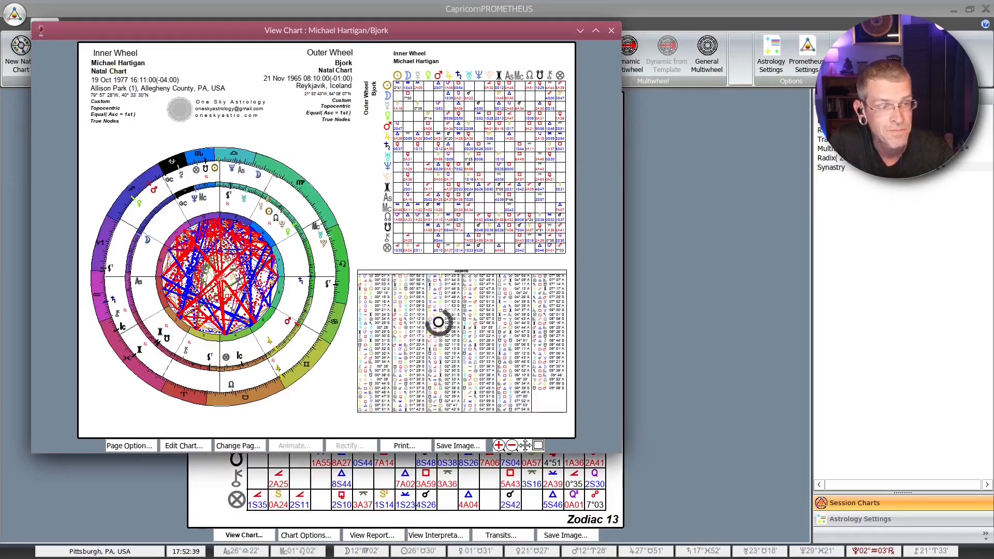
scroll(439, 322, "up", 4)
left_click_drag(514, 339, 293, 178)
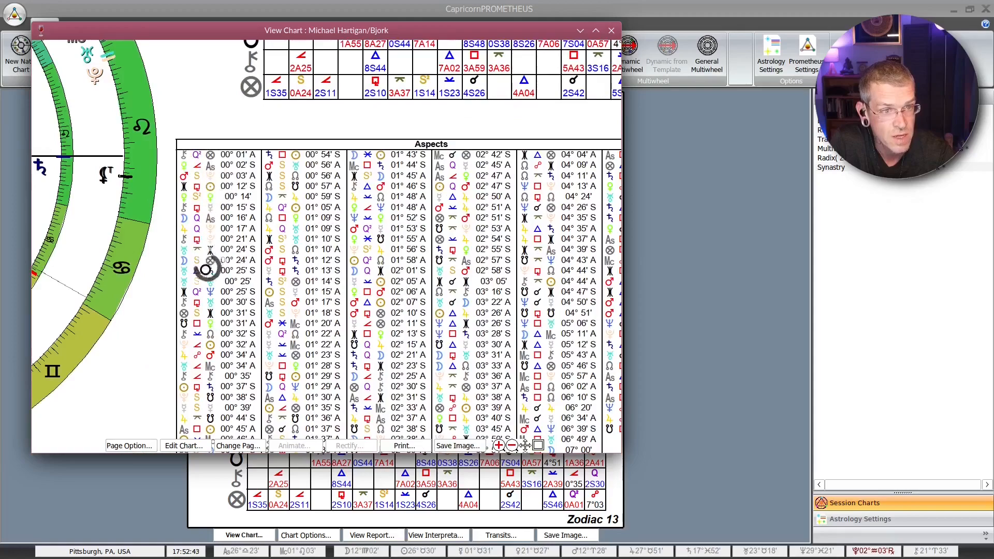
left_click_drag(389, 189, 317, 428)
scroll(345, 358, "down", 3)
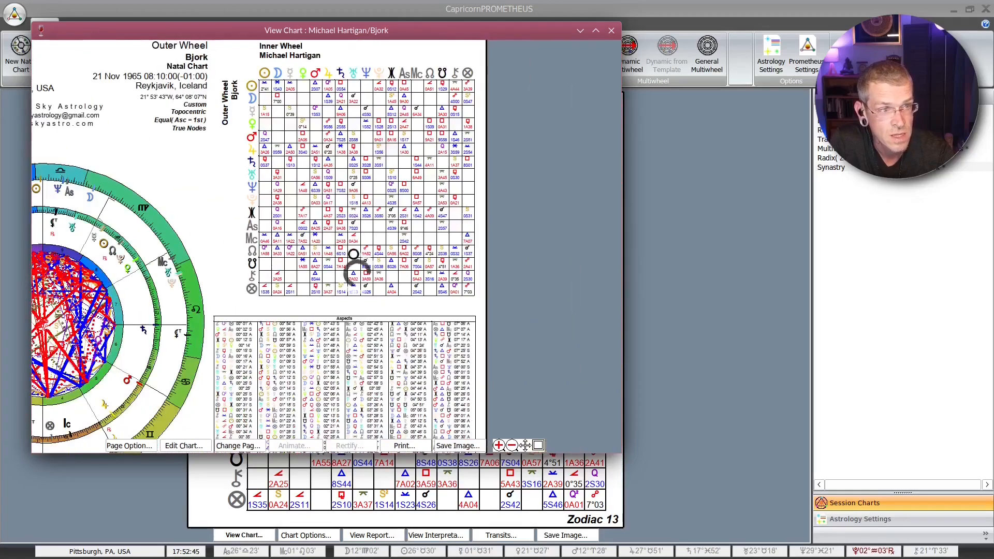
left_click_drag(277, 164, 493, 118)
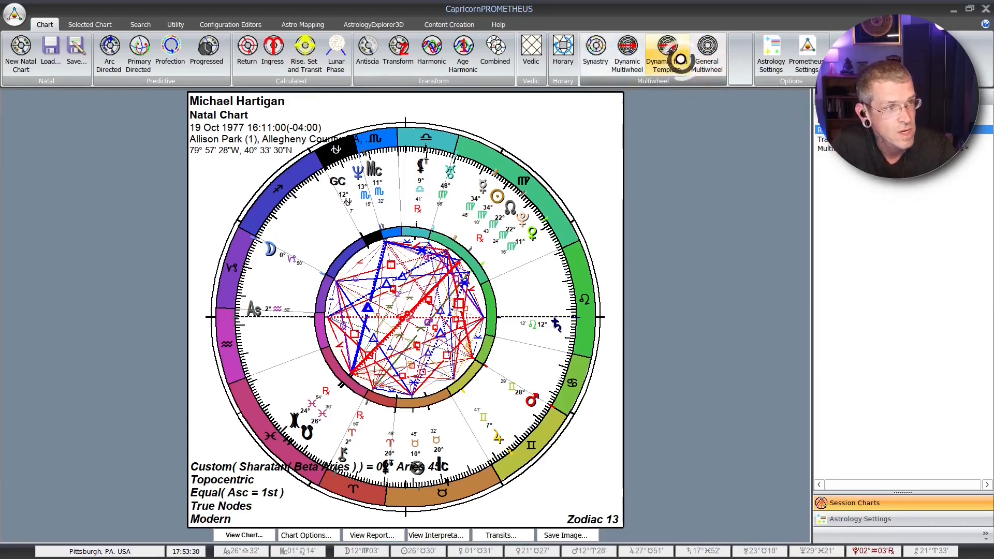
left_click(605, 51)
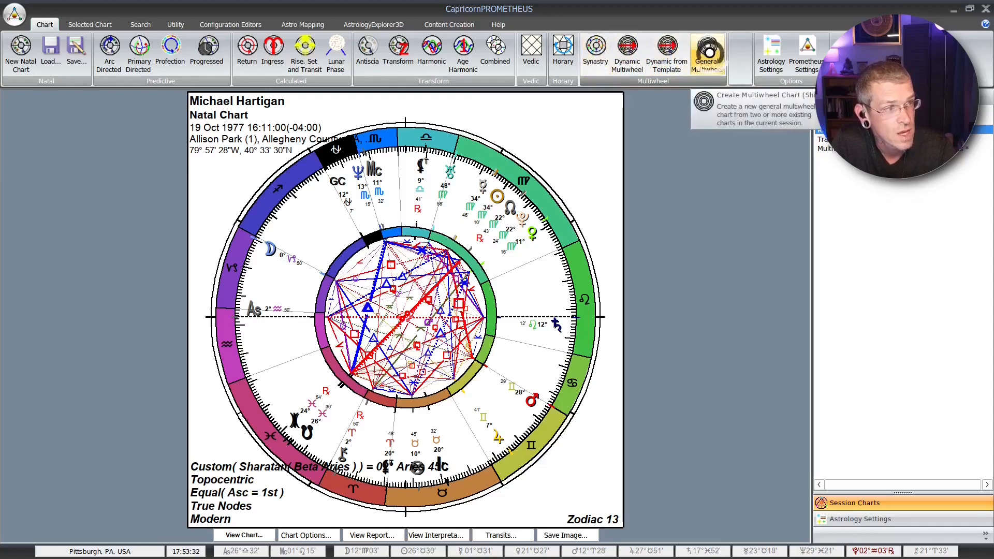
left_click(708, 51)
left_click(459, 223)
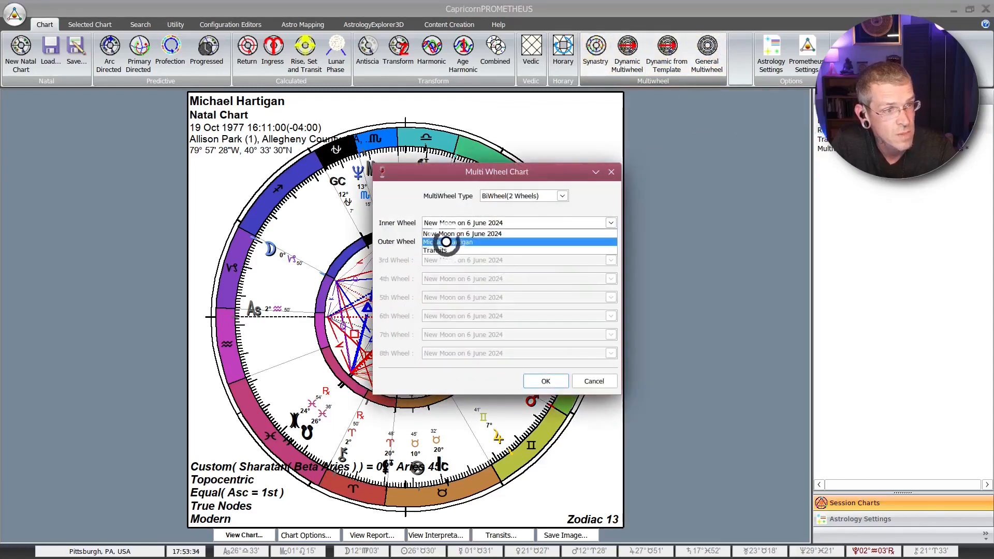
left_click(494, 242)
left_click(455, 242)
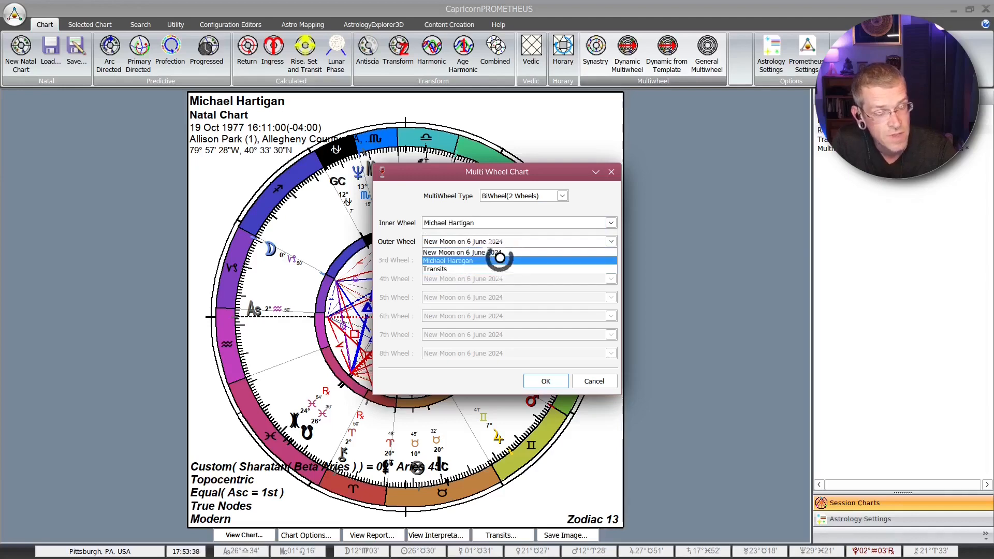
left_click(596, 381)
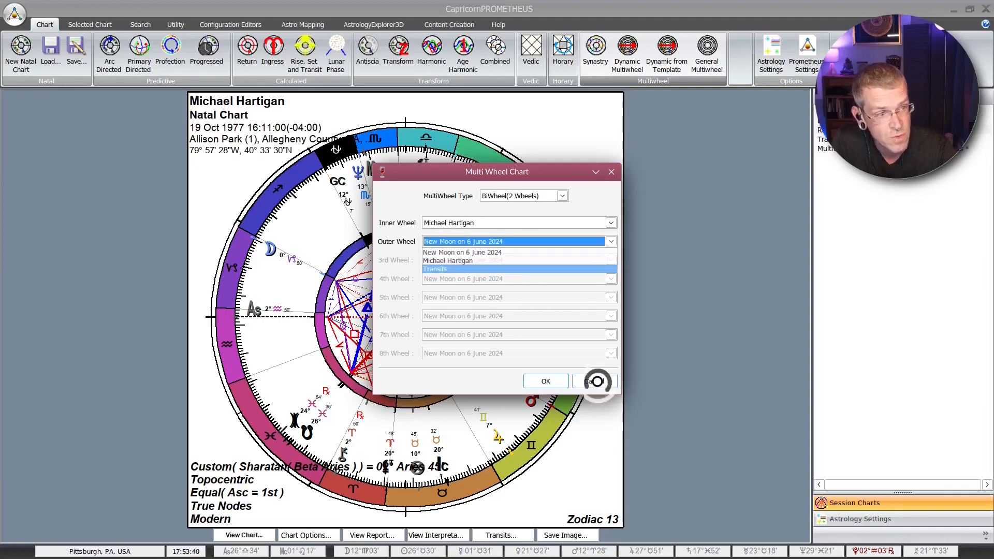
- Create a lunar phase chart for the next Full Moon in Pittsburgh, PA, USA
left_click(338, 54)
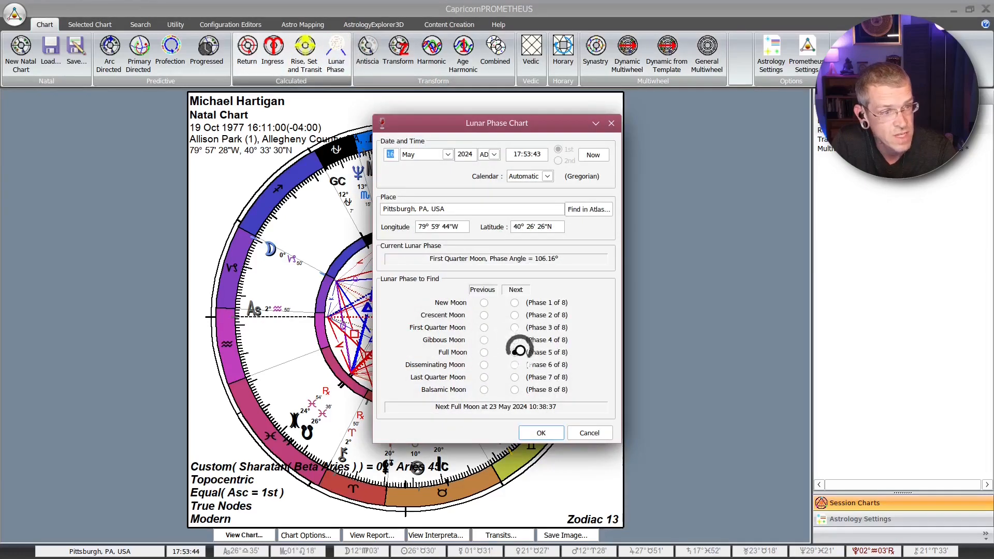
left_click(515, 353)
left_click(550, 433)
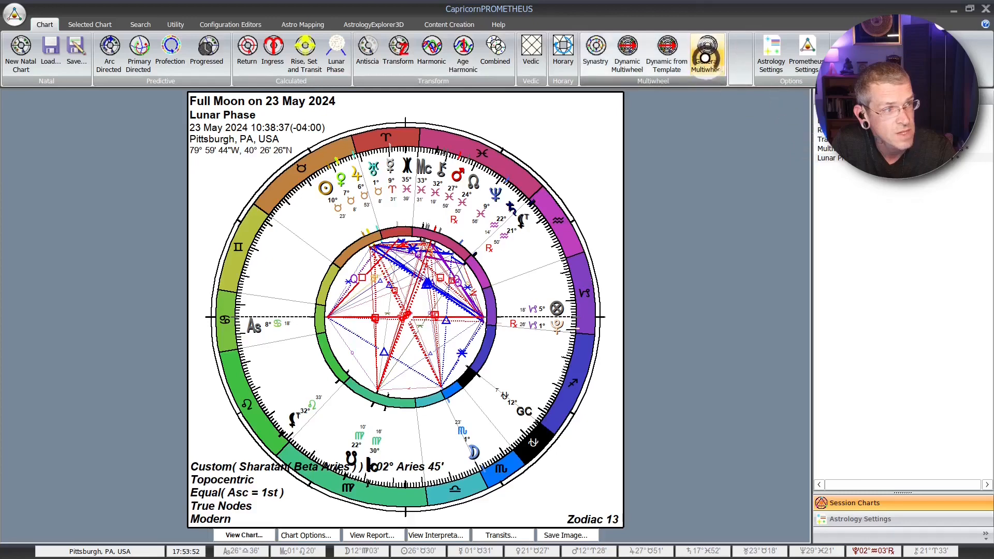
- Create a general BiWheel with the personal natal chart as inner wheel and Full Moon on 23 May 2024 as outer wheel
left_click(706, 58)
left_click(466, 224)
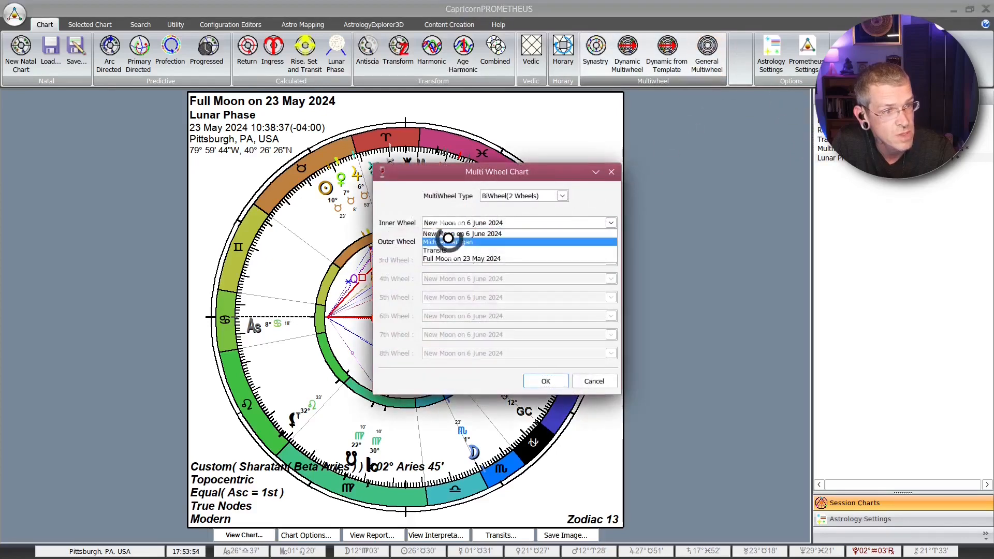
left_click(447, 242)
left_click(443, 241)
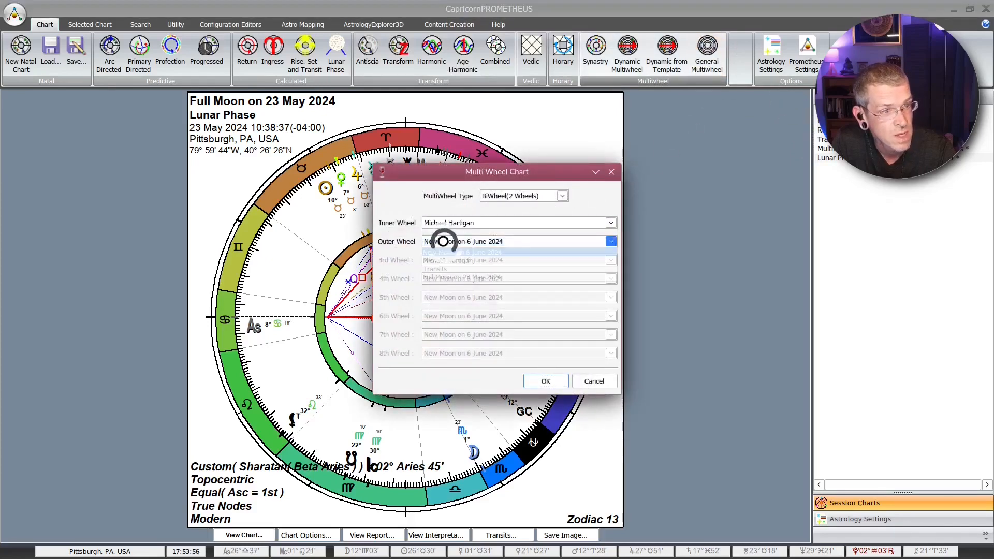
left_click(443, 278)
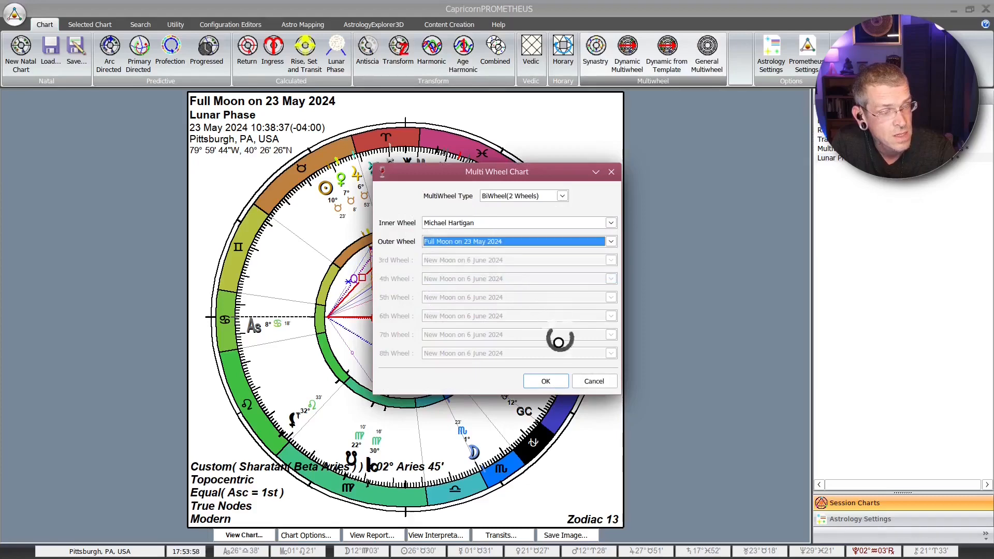
left_click(548, 381)
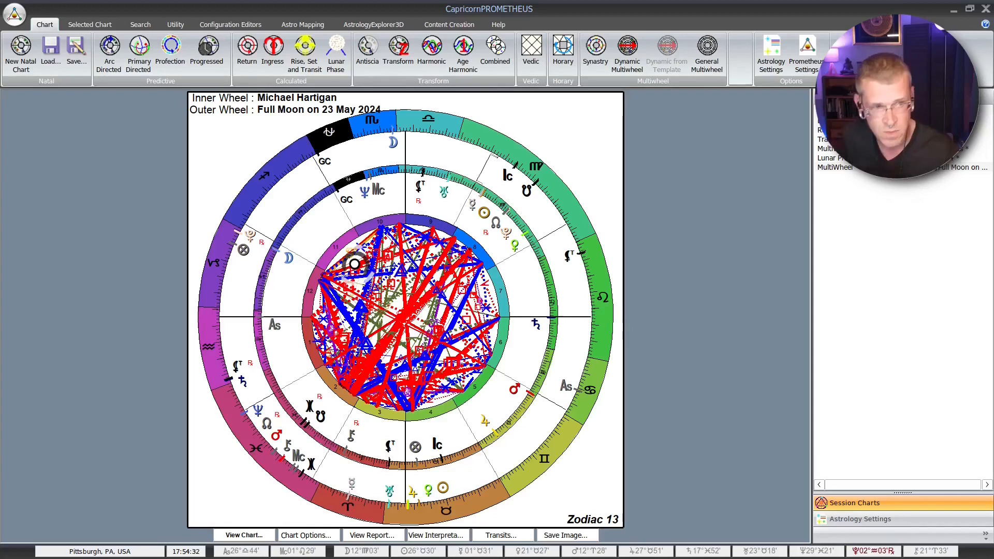
- View the Full Moon BiWheel in the One Sky Astrology Synastry Aspects and Wheel page design in a maximized window
left_click(241, 535)
left_click(265, 151)
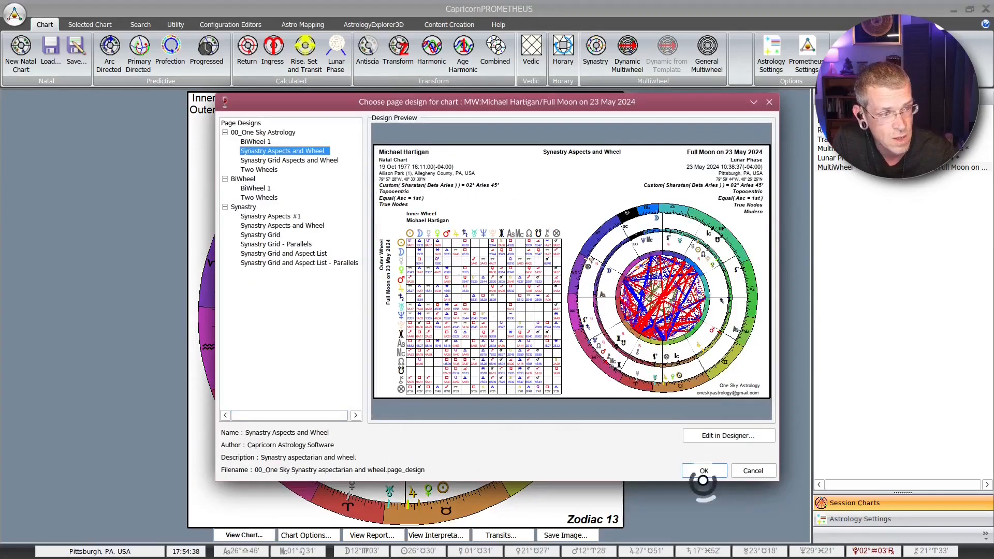
left_click(706, 470)
left_click(604, 32)
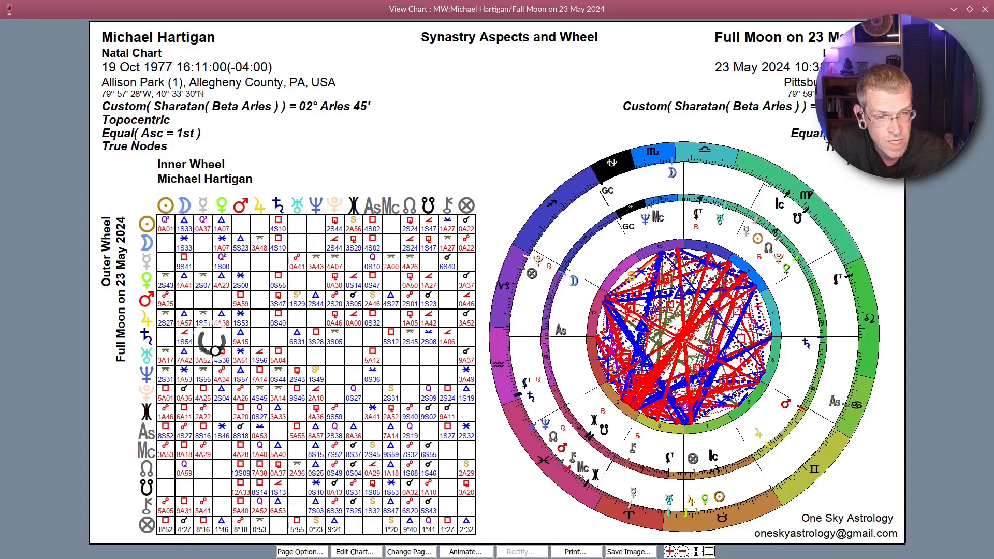
- Close the maximized chart and reopen the Full Moon BiWheel in the One Sky Astrology Synastry Grid Aspects and Wheel design
left_click(985, 9)
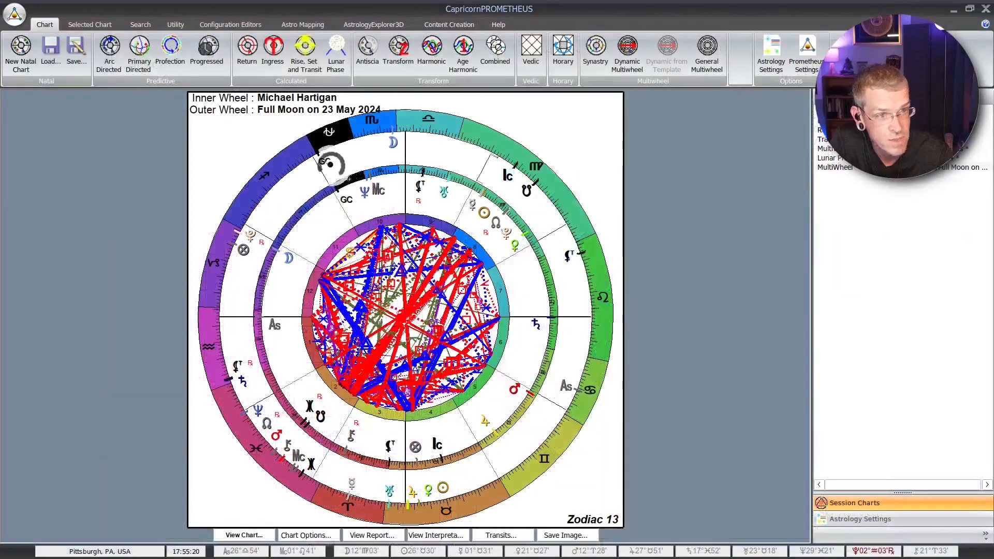
left_click(244, 535)
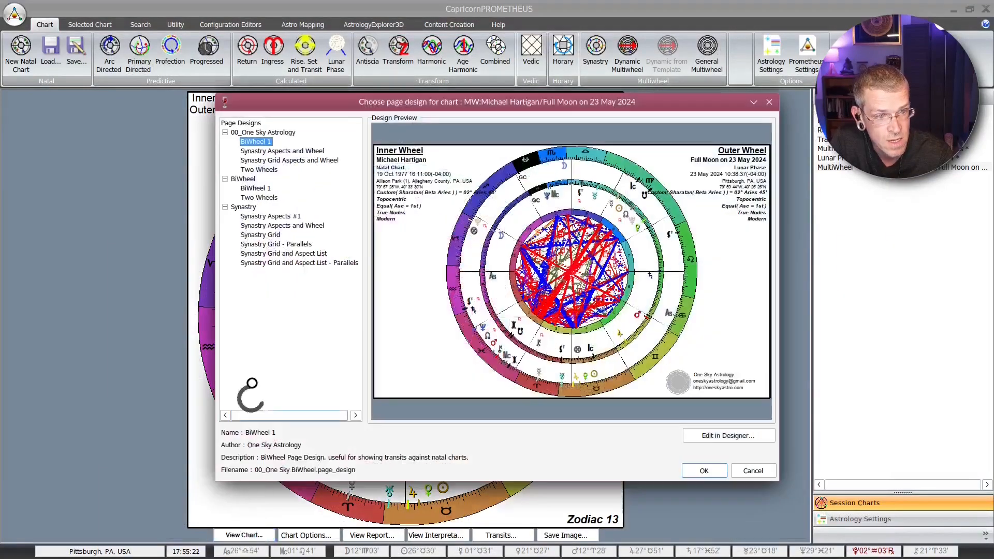
left_click(274, 160)
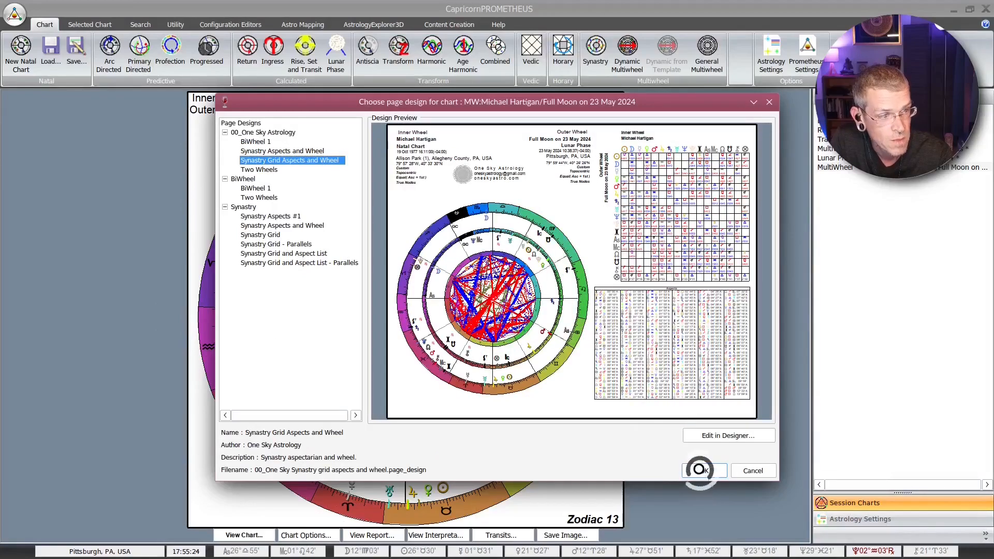
left_click(697, 472)
- Examine the Full Moon BiWheel's aspect list and the outer-wheel planets around Venus, and close the chart view
scroll(452, 339, "up", 2)
scroll(452, 338, "up", 1)
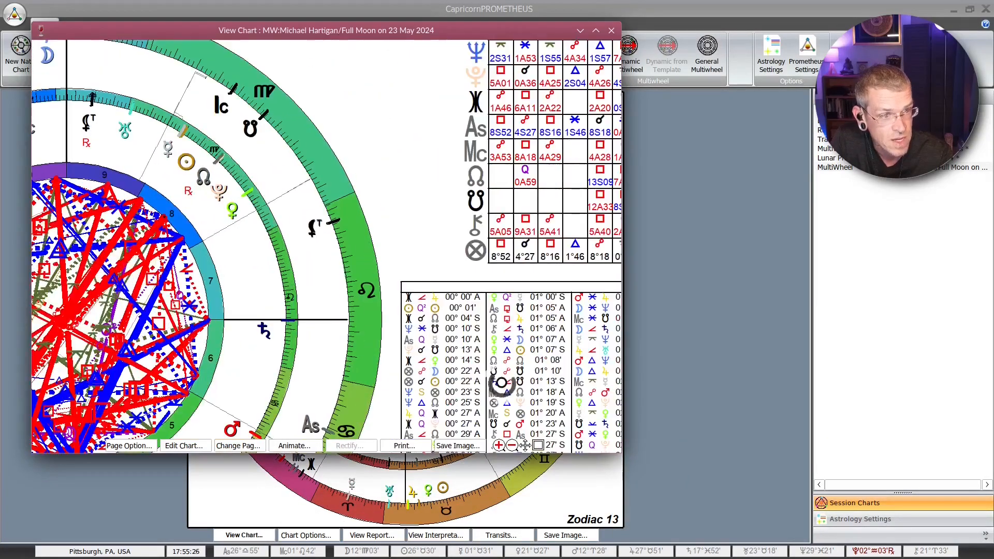
left_click_drag(502, 382, 323, 245)
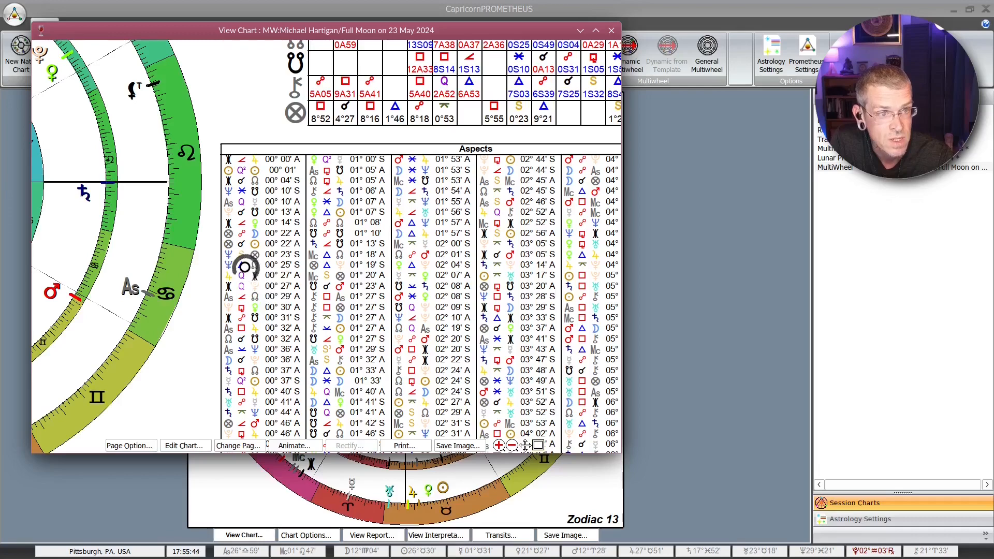
scroll(245, 268, "down", 2)
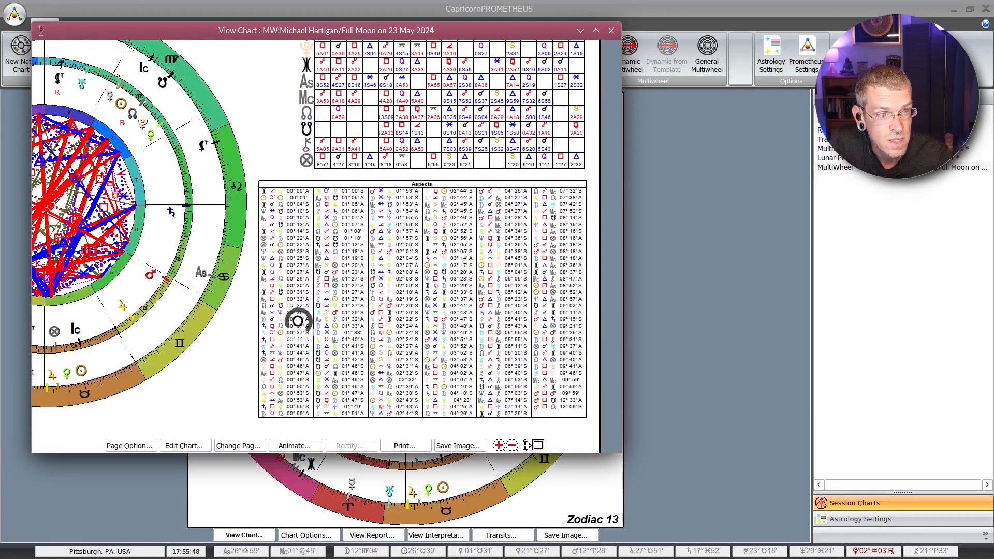
scroll(297, 321, "up", 2)
left_click_drag(257, 313, 261, 257)
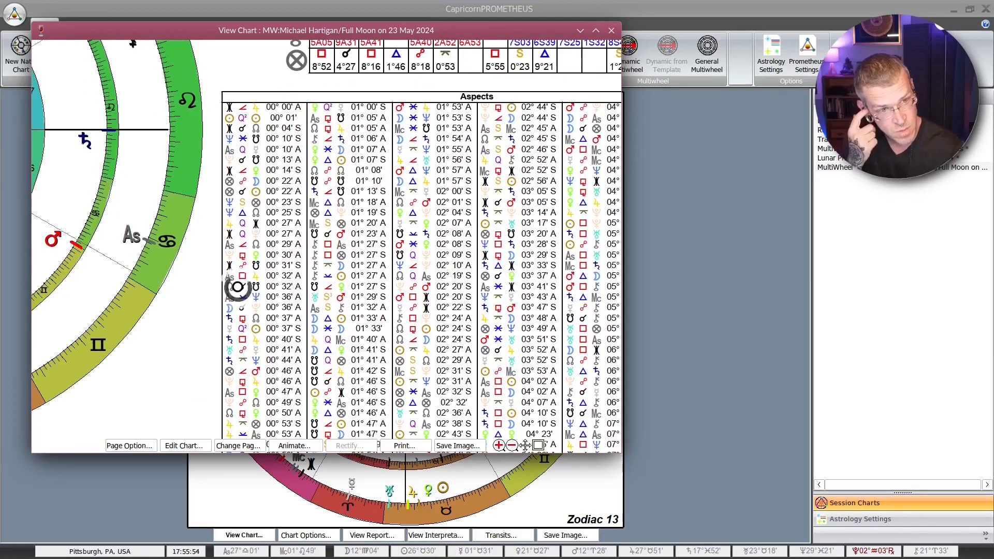
left_click_drag(140, 266, 590, 280)
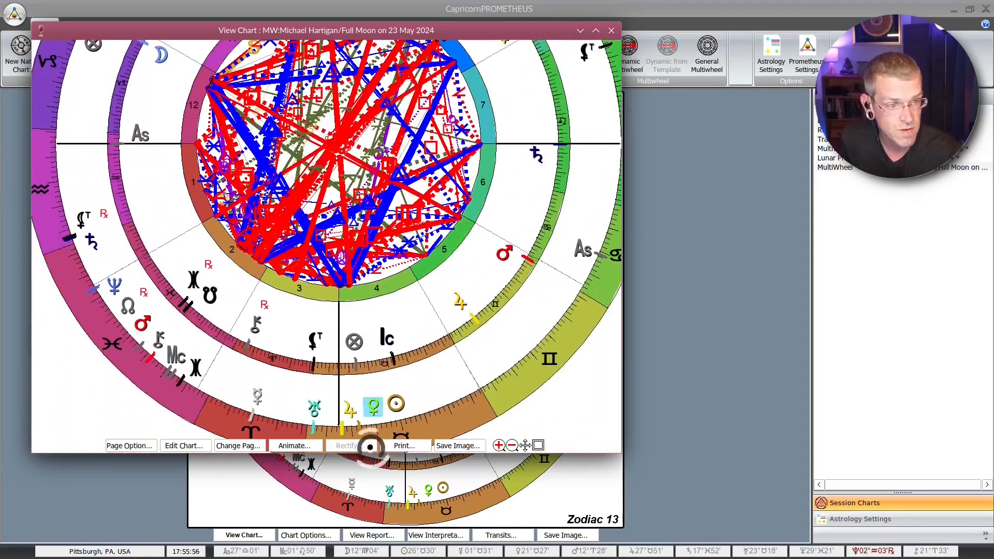
scroll(362, 363, "down", 2)
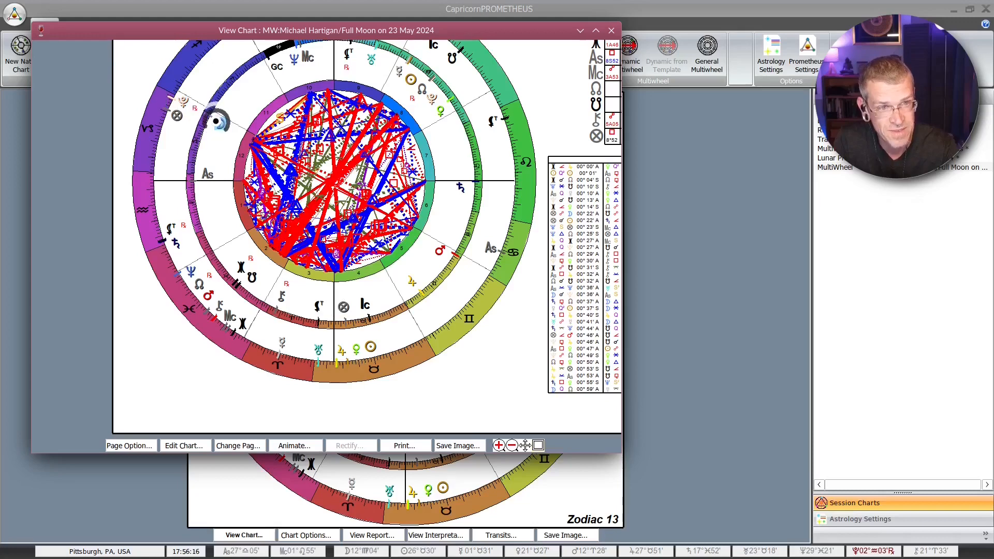
left_click(614, 32)
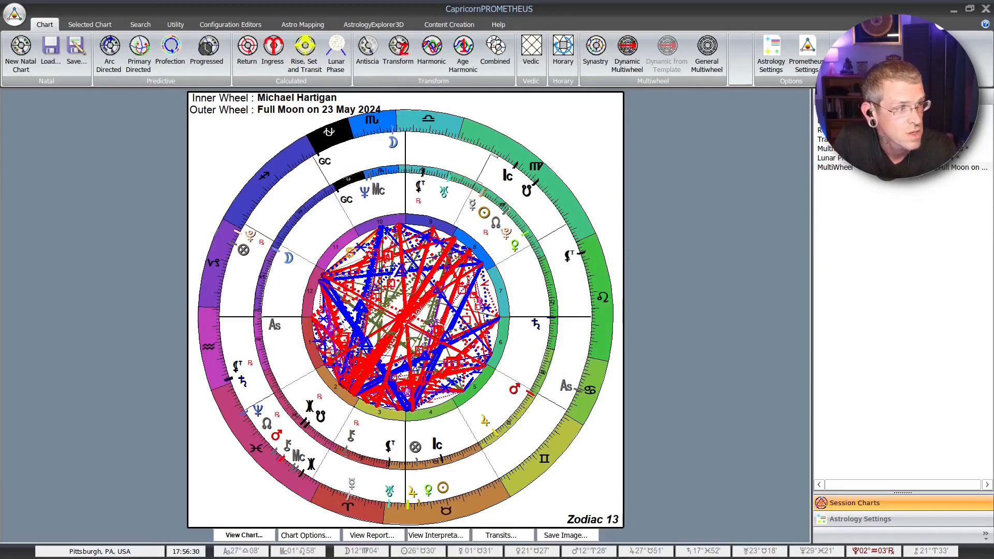
- Delete the BiWheel of the natal chart and the Full Moon on 23 May 2024 from the session charts
right_click(837, 168)
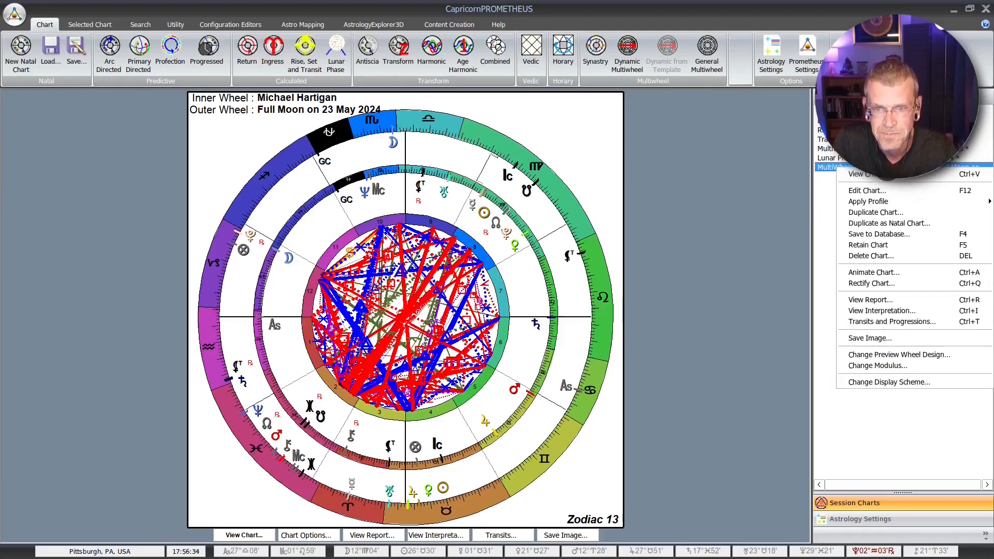
left_click(748, 184)
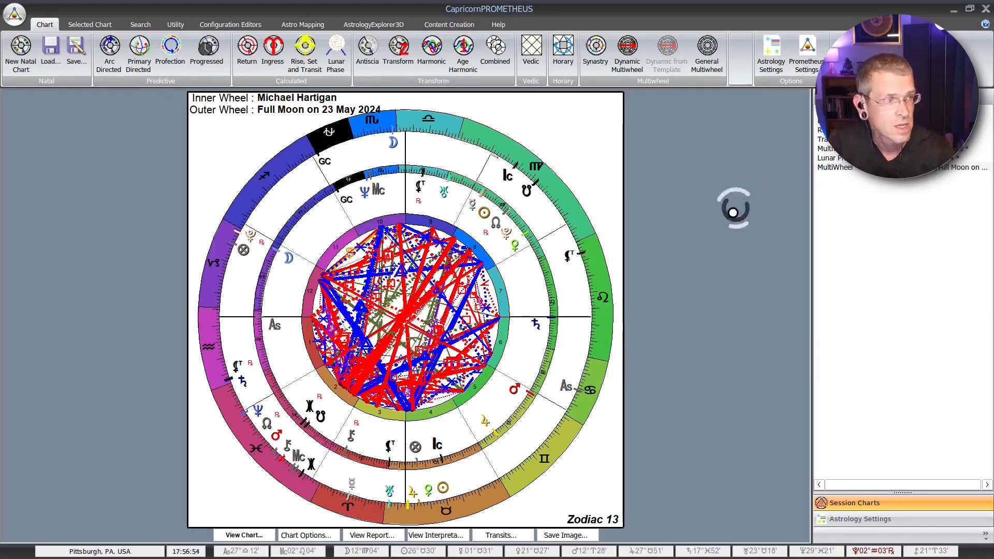
left_click(883, 167)
right_click(883, 167)
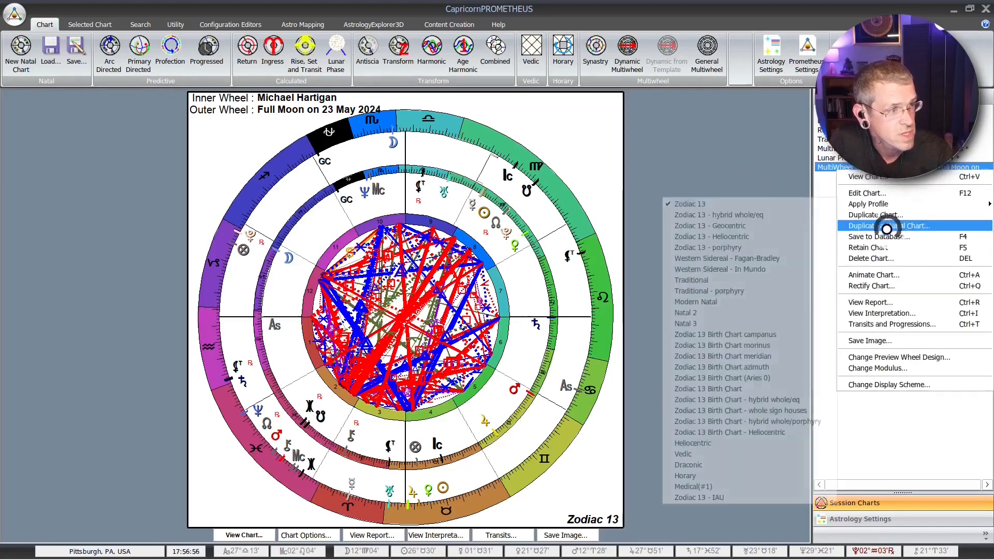
left_click(879, 257)
left_click(475, 309)
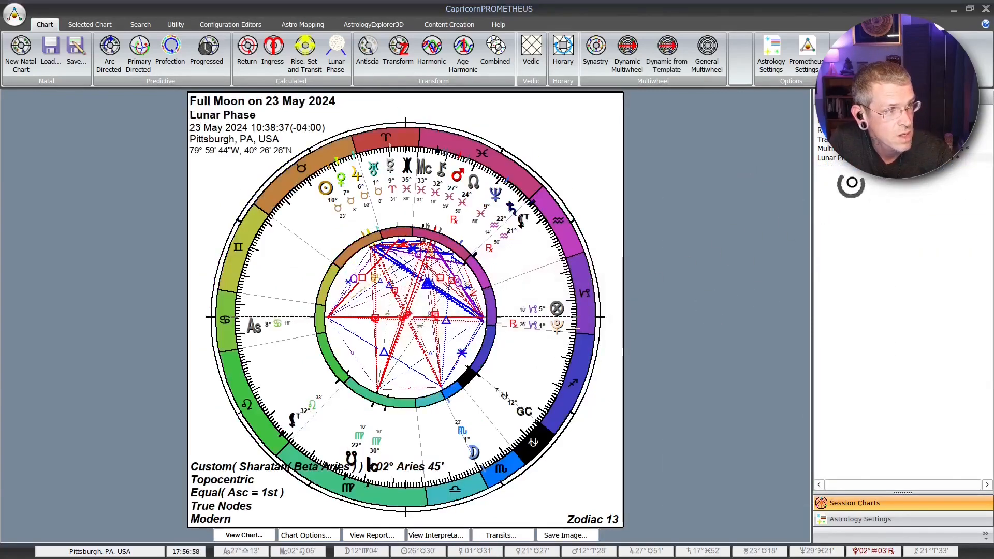
- Delete the Full Moon on 23 May 2024 lunar phase chart and the natal-with-transits MultiWheel from the session charts
right_click(837, 158)
left_click(861, 247)
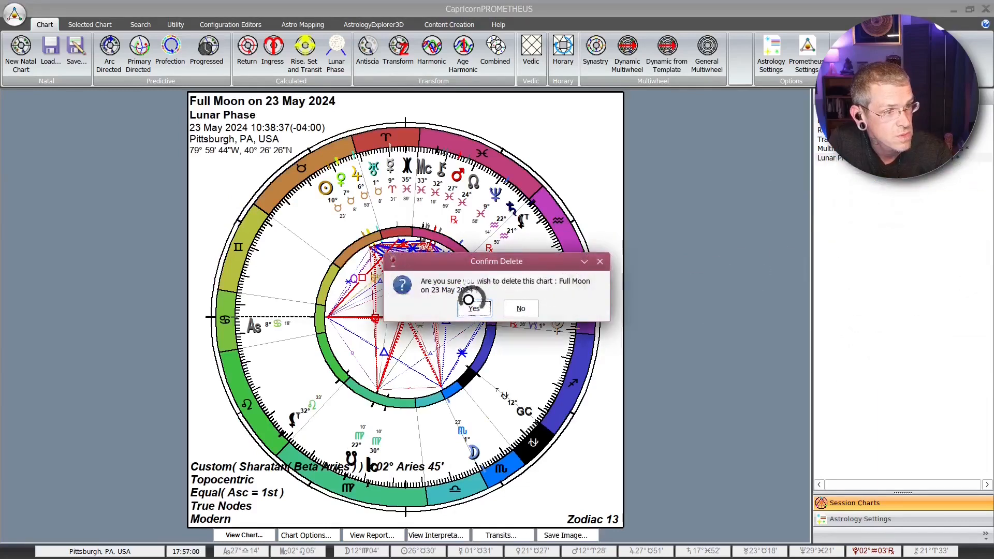
left_click(476, 309)
right_click(826, 158)
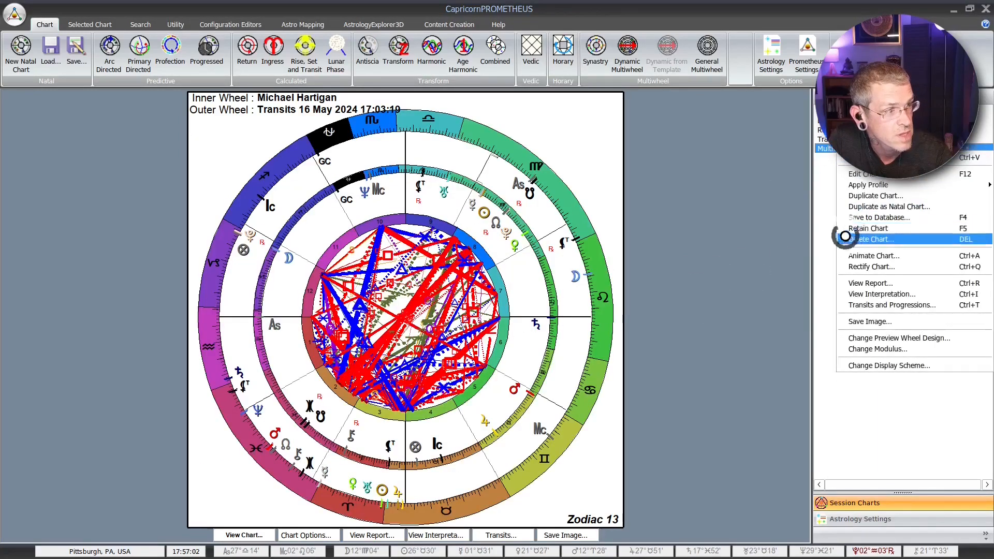
left_click(852, 243)
left_click(471, 309)
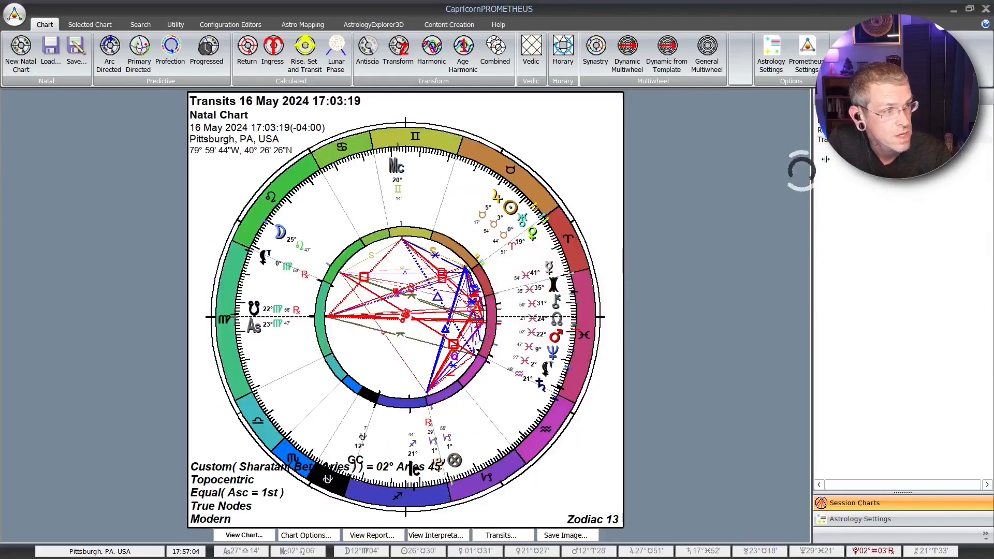
- Select the personal natal chart and inspect the Progressed-to-Radix Dynamic MultiWheel template in the astrology settings
left_click(850, 130)
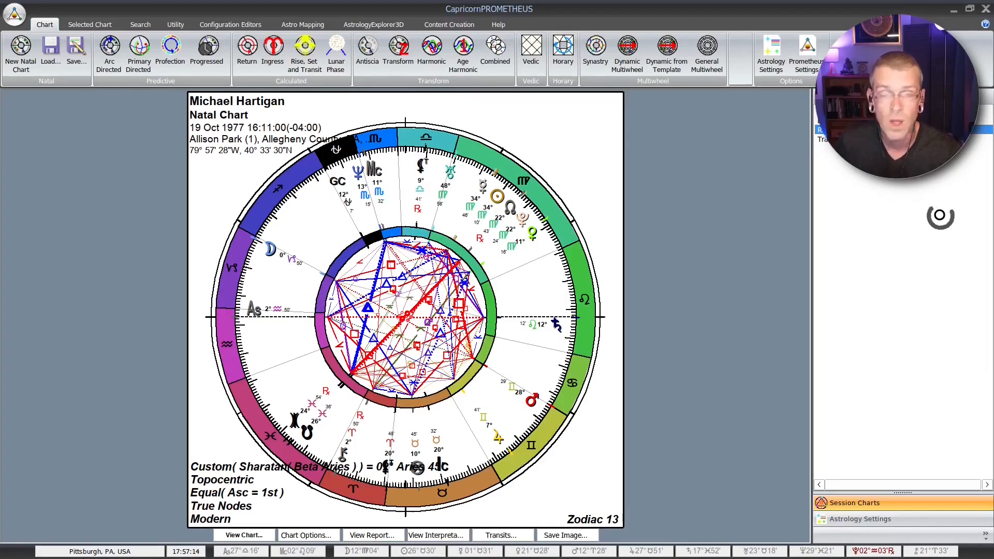
left_click(772, 52)
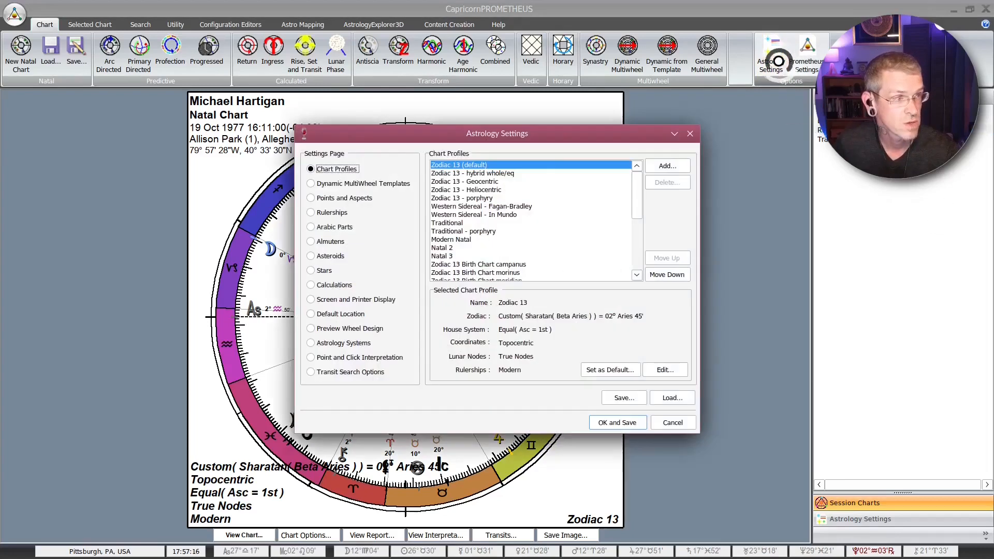
left_click(317, 183)
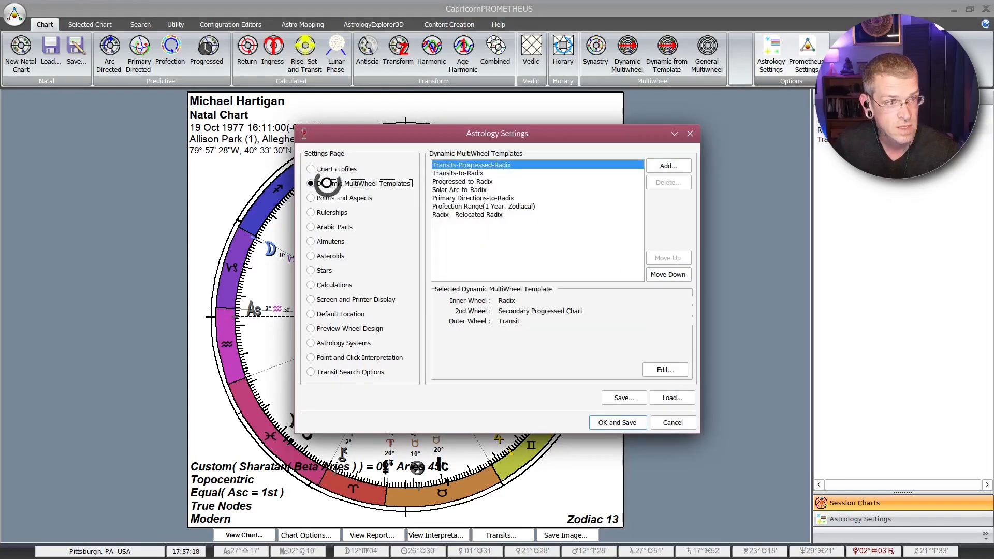
left_click(461, 182)
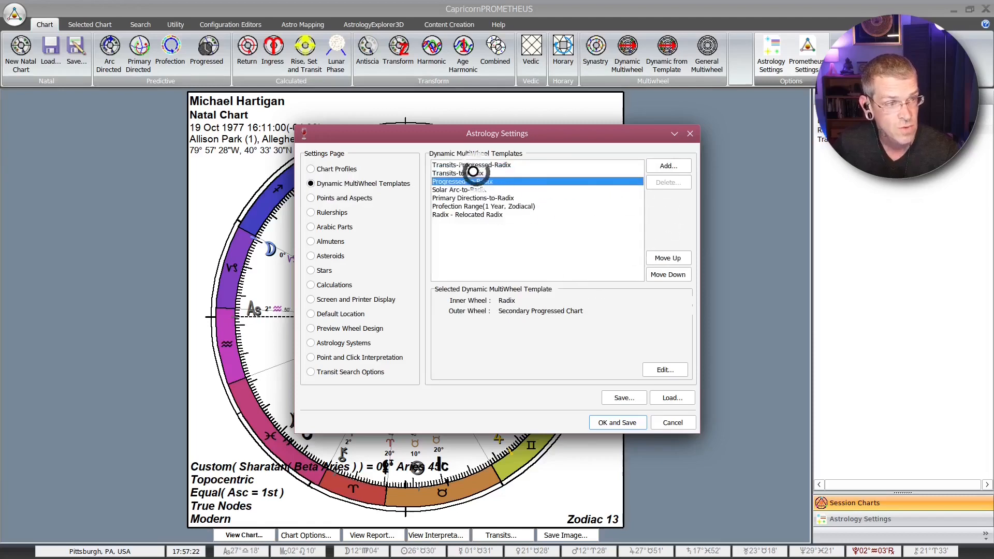
left_click(665, 370)
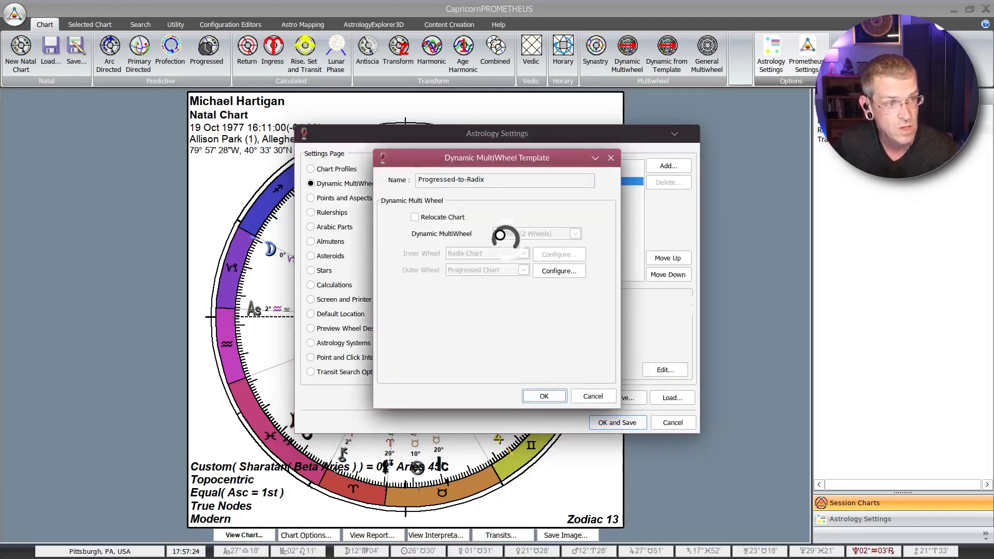
left_click(425, 181)
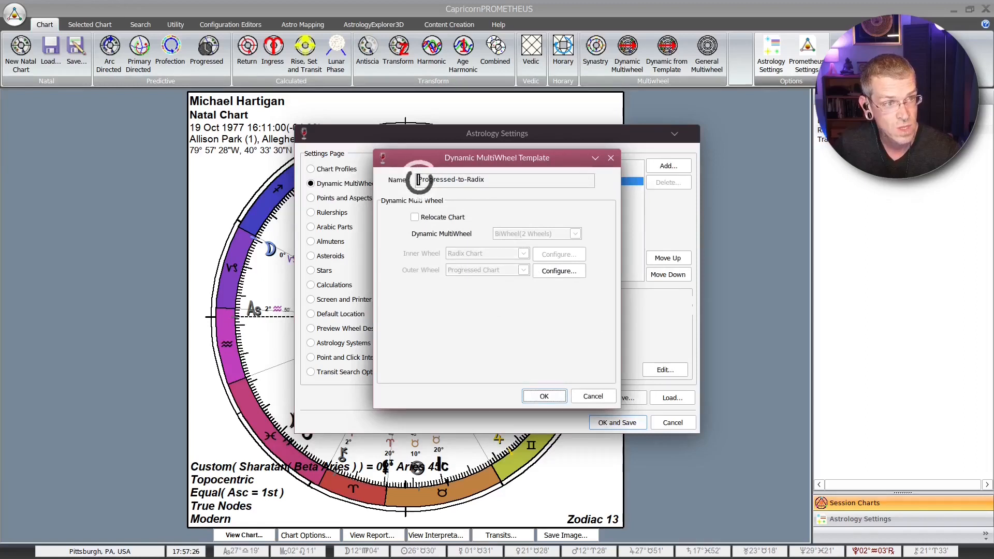
left_click(497, 179)
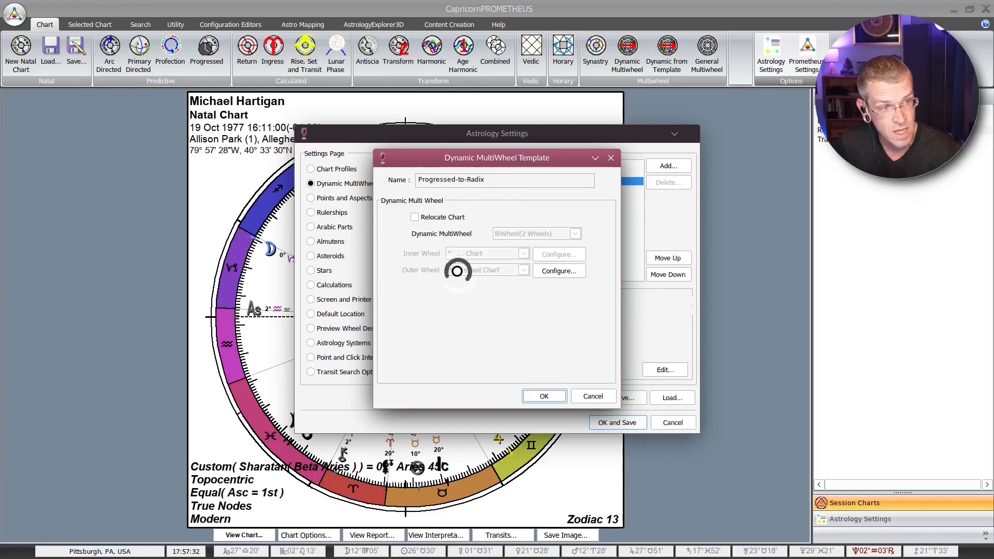
- Review the chart progression choices for the template's outer wheel and leave the astrology settings without saving
left_click(552, 272)
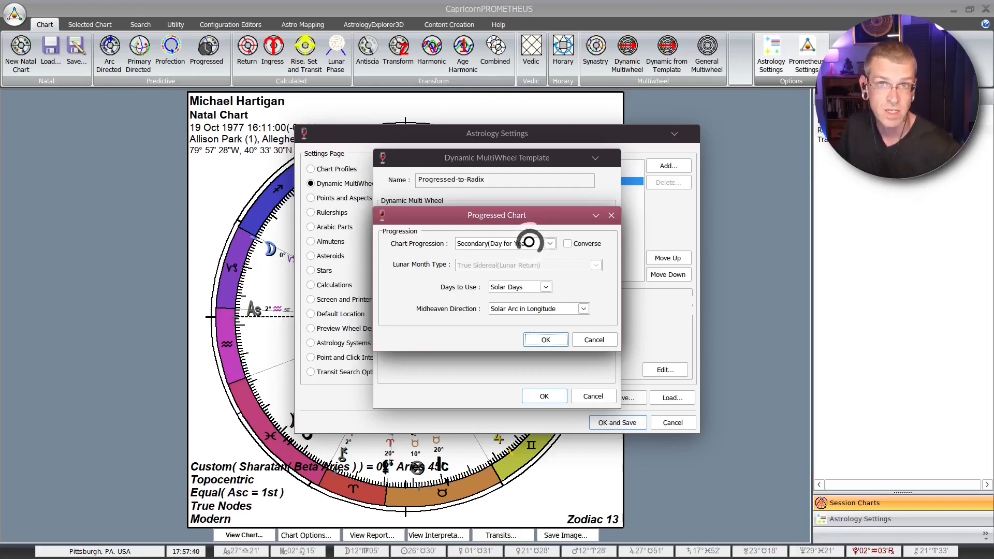
left_click(542, 244)
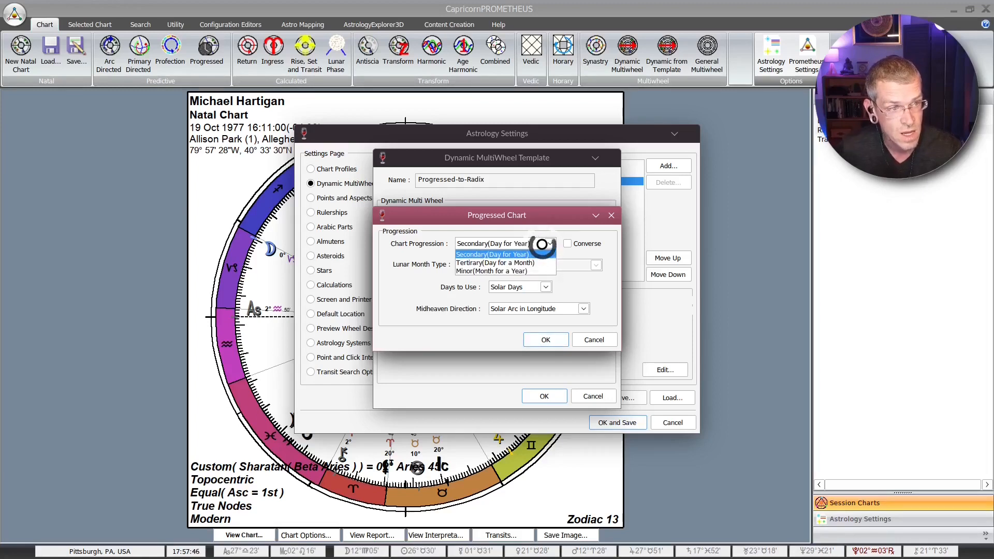
left_click(542, 244)
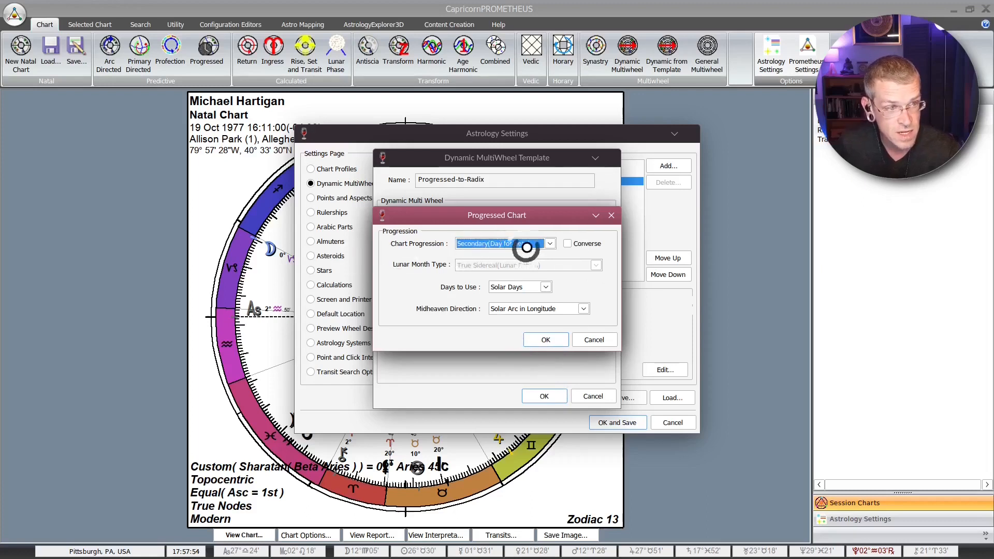
left_click(540, 339)
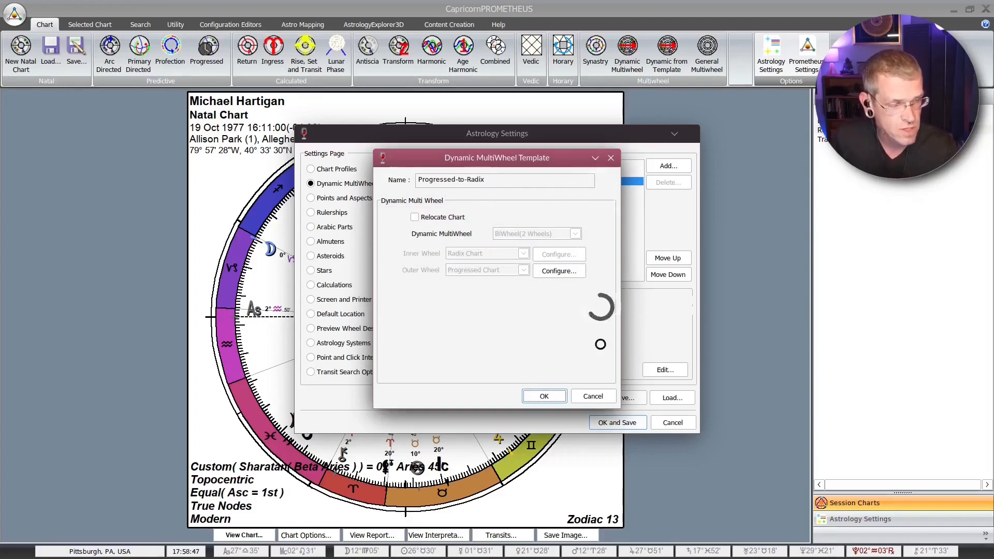
left_click(590, 395)
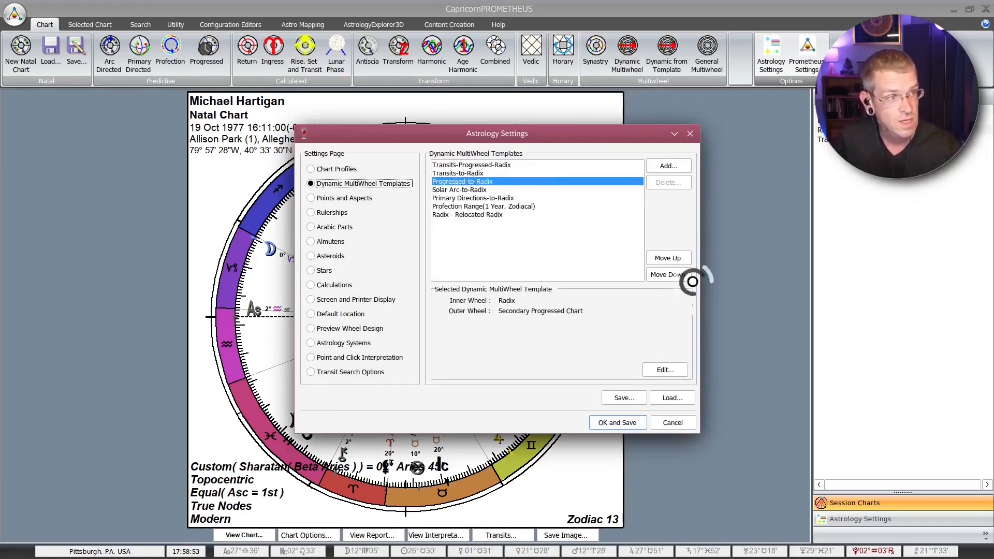
left_click(675, 423)
- Create a Progressed-to-Radix BiWheel from the personal natal chart, relocated to Pittsburgh, PA, USA, for the current date and time
left_click(669, 47)
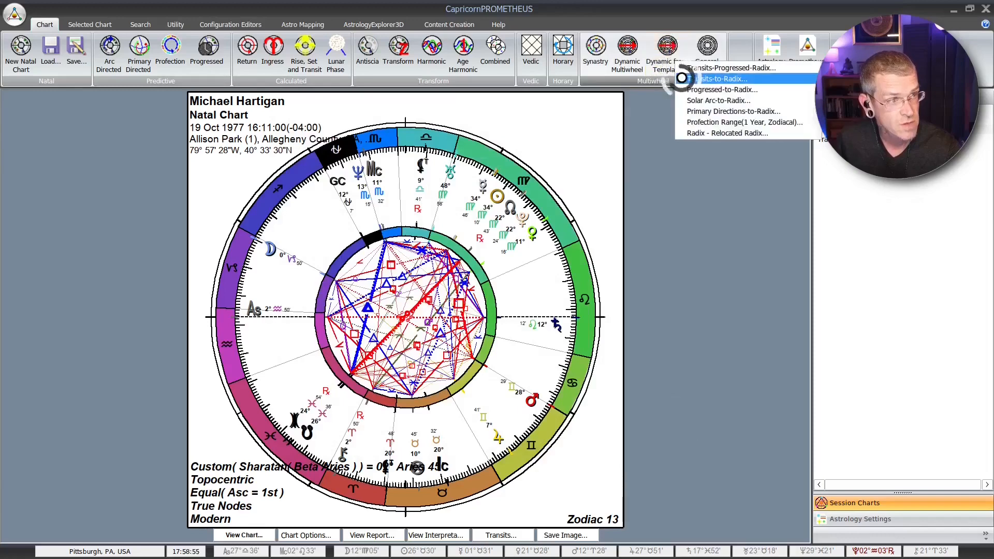
left_click(730, 90)
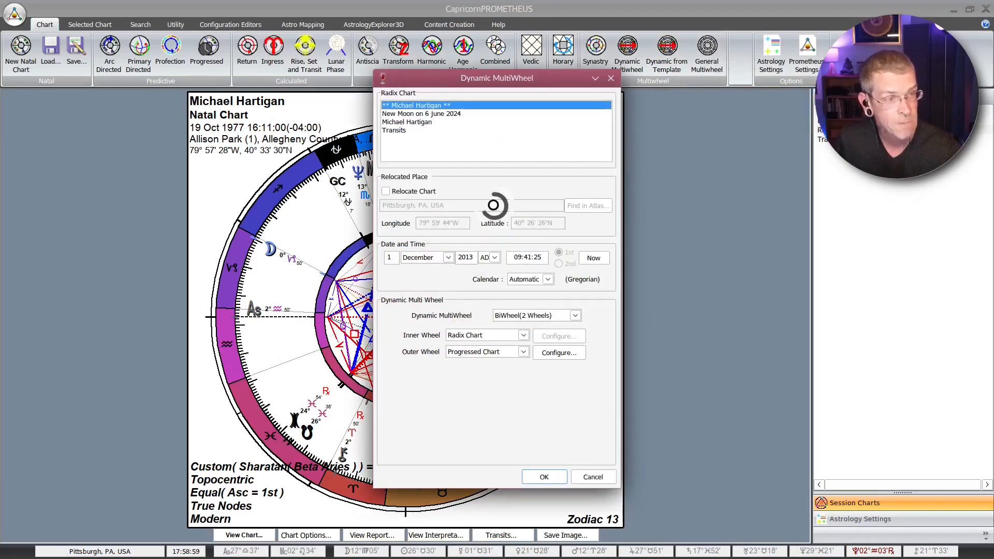
left_click(416, 123)
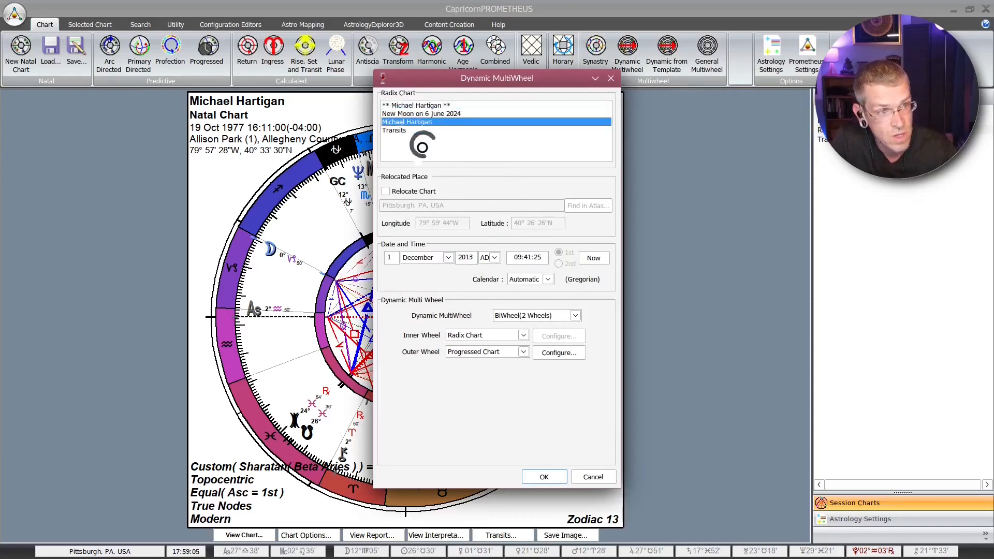
left_click(387, 192)
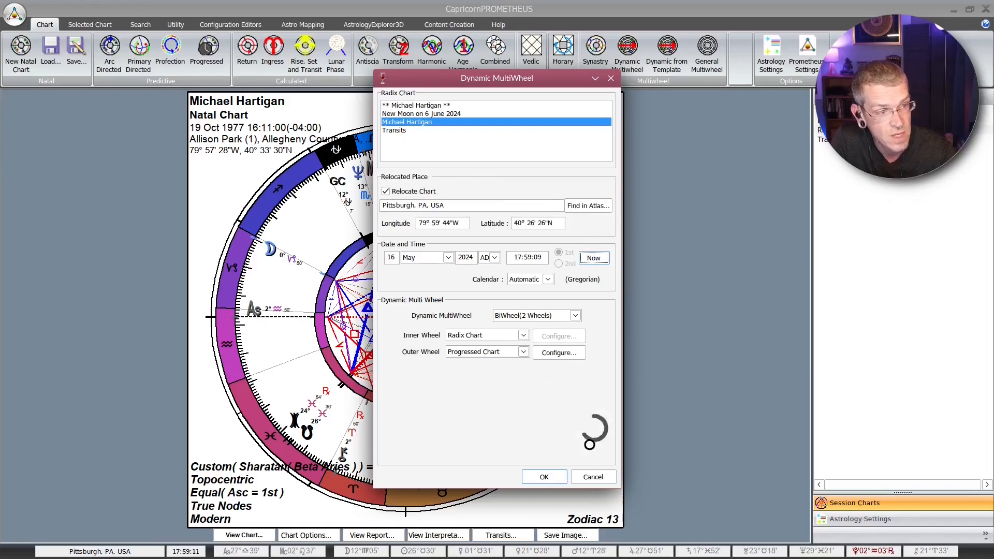
left_click(546, 477)
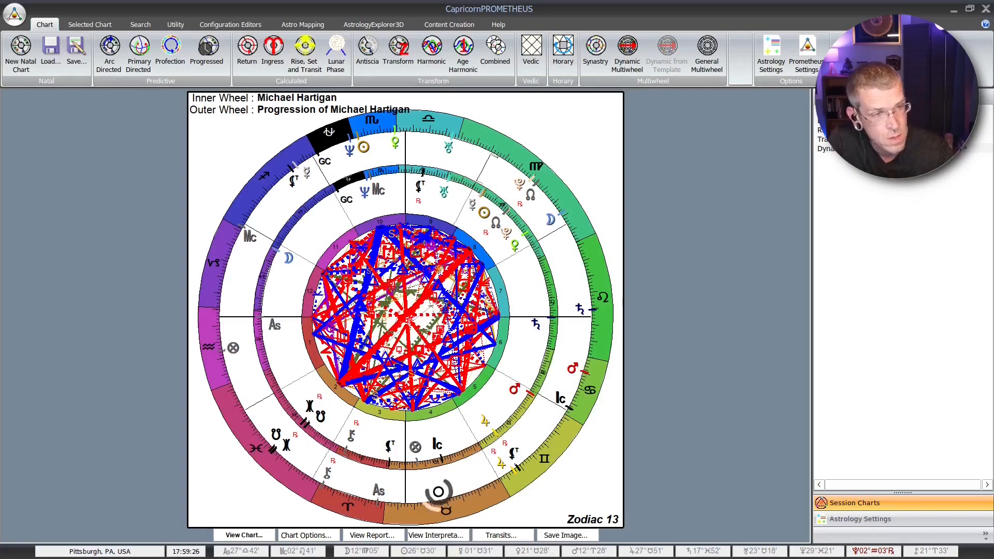
- Delete the dynamic Progressed-to-Radix BiWheel of the personal natal chart from the session charts
right_click(837, 149)
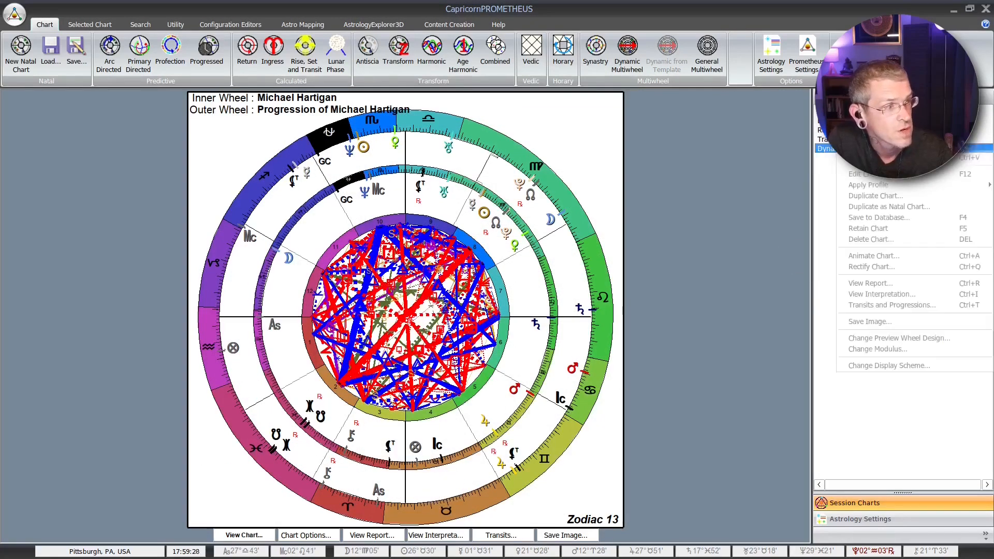
left_click(874, 238)
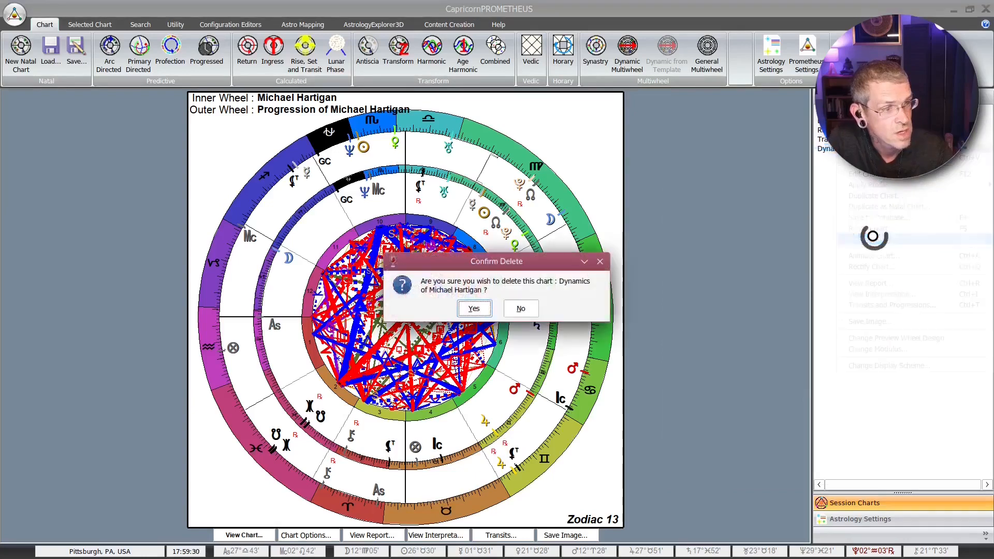
left_click(478, 310)
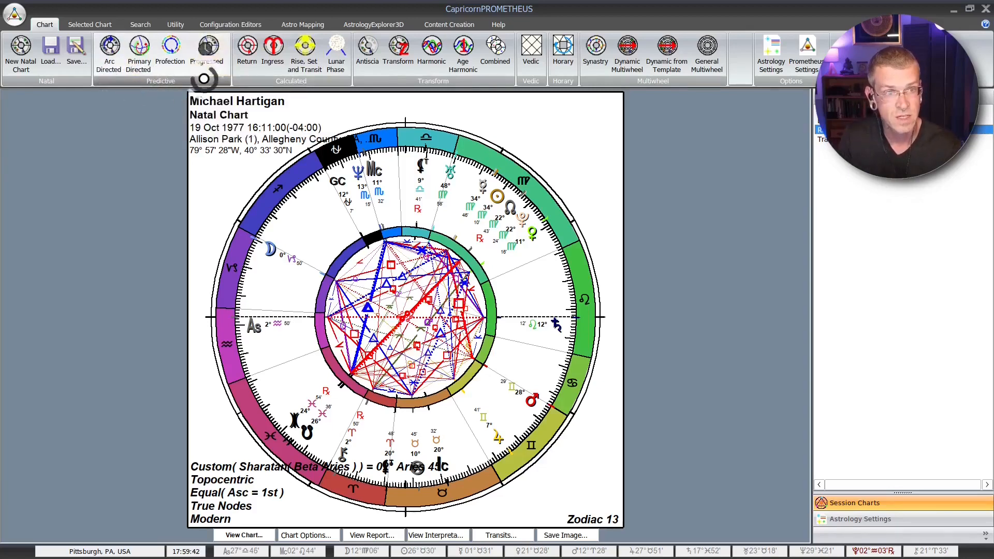
- Create a Secondary (Day for Year) progressed chart from the personal natal chart for 16 May 2024, 17:59:49, relocated to Pittsburgh, PA, USA
mouse_move(201, 81)
left_mouse_down()
mouse_move(255, 40)
mouse_move(170, 67)
left_mouse_up()
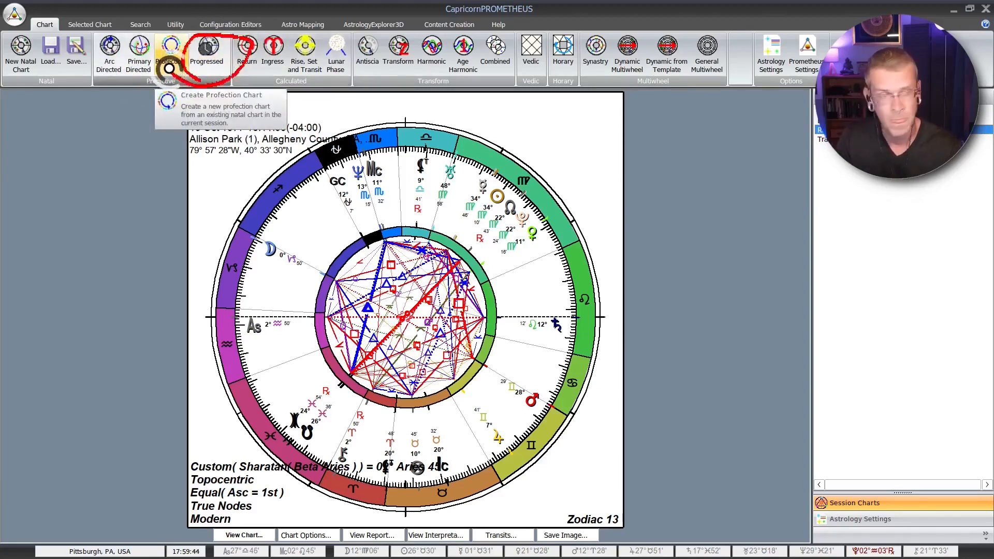
left_click(209, 49)
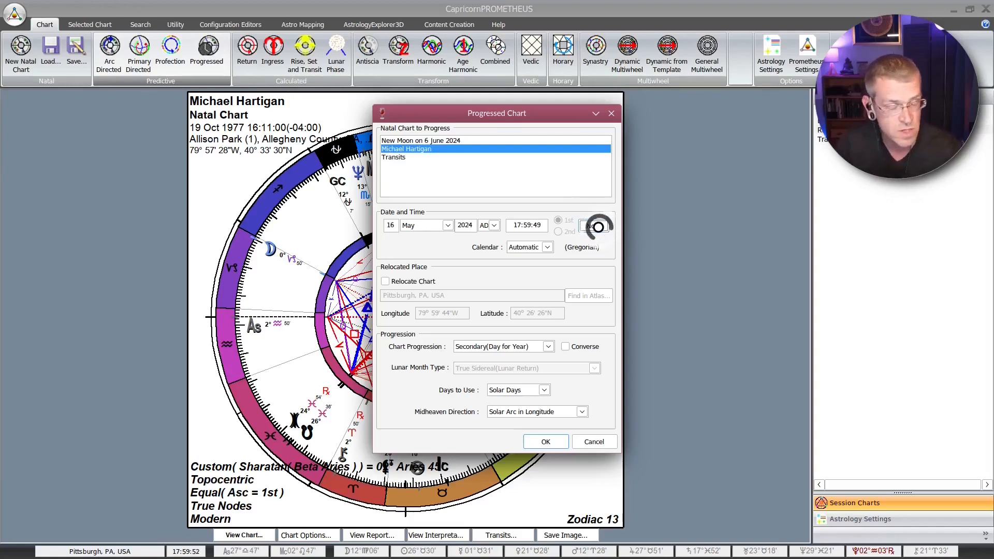
left_click(386, 282)
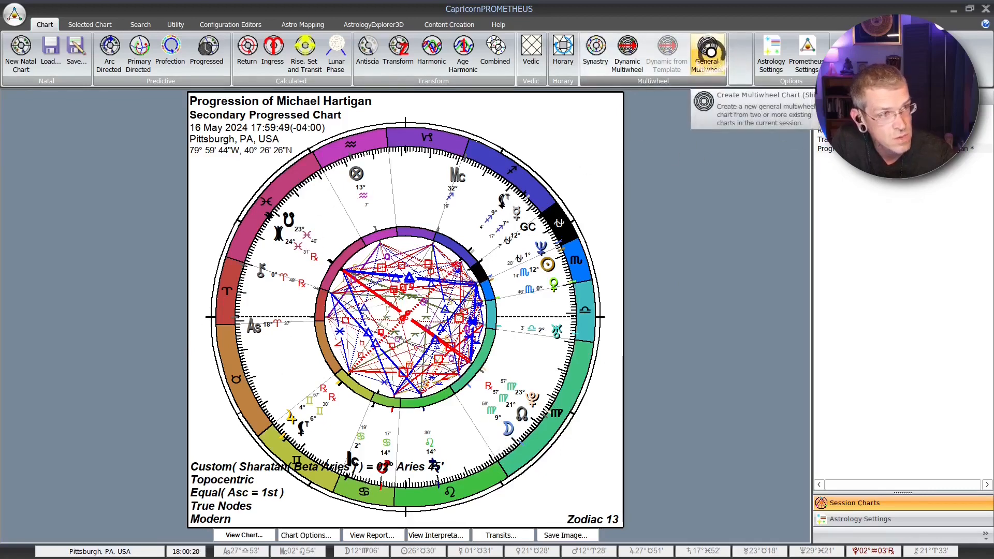
- Create a general BiWheel with the personal natal chart as inner wheel and its progression as outer wheel
left_click(710, 51)
left_click(472, 223)
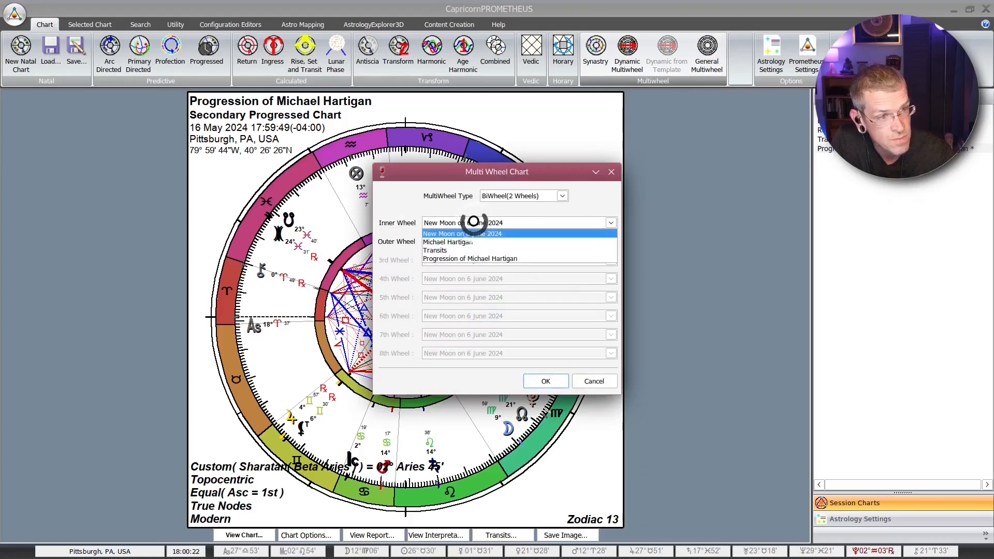
left_click(452, 240)
left_click(458, 242)
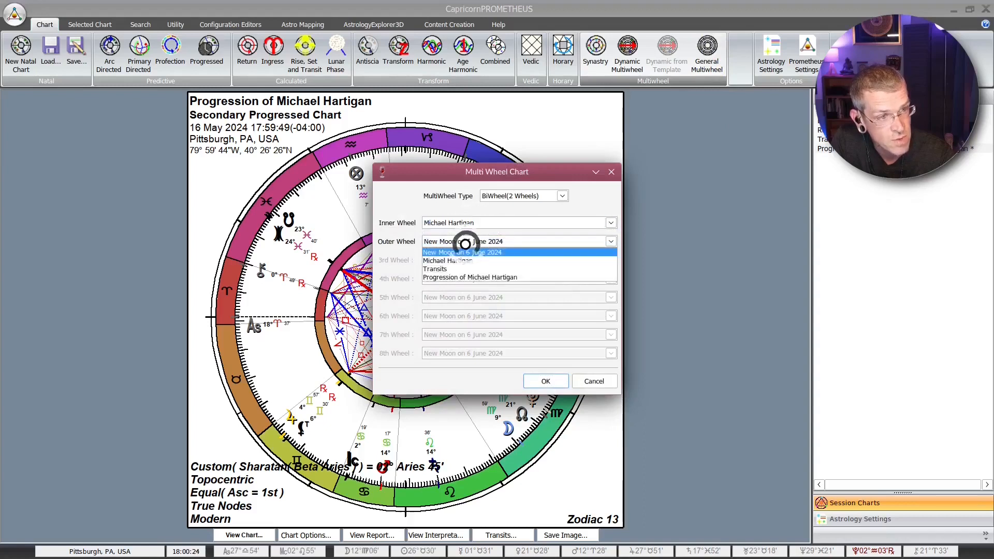
left_click(453, 277)
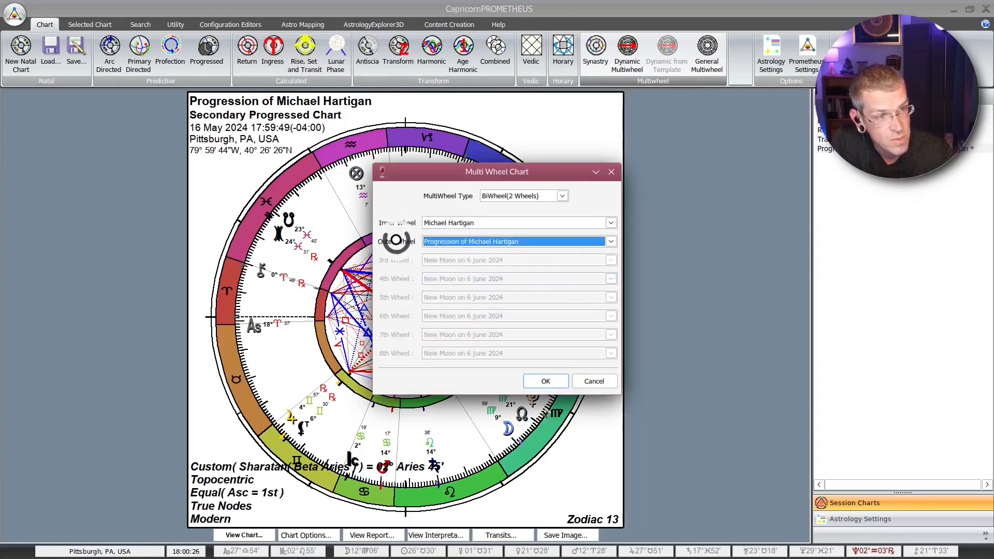
left_click(546, 381)
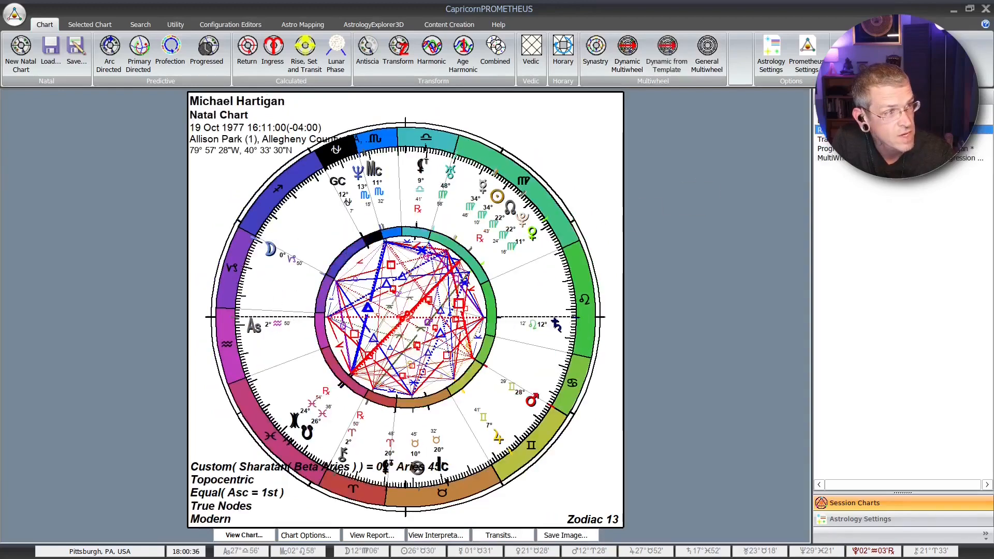
- Create a Progressed-to-Radix dynamic BiWheel from the personal natal chart for the current date and time, relocated to Pittsburgh, PA, USA
left_click(667, 49)
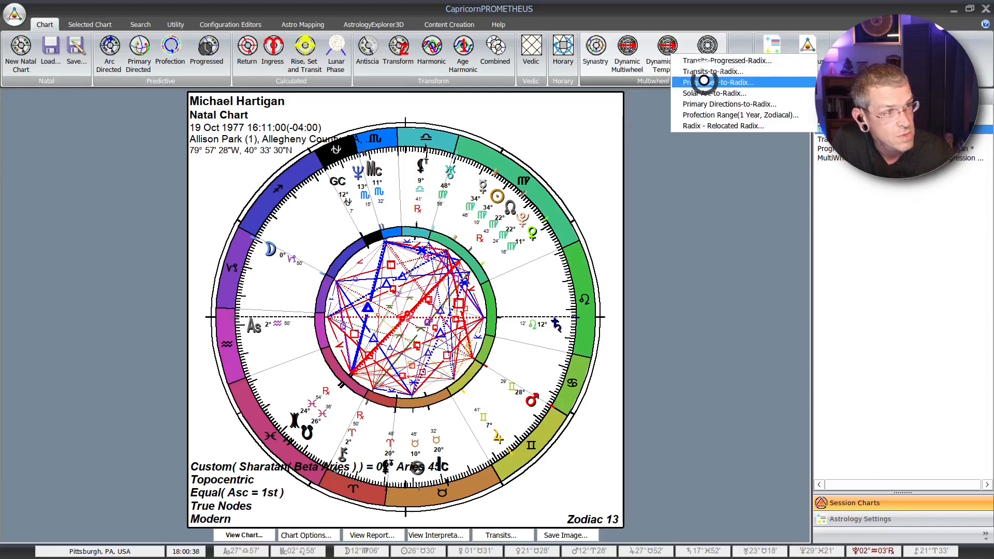
left_click(689, 82)
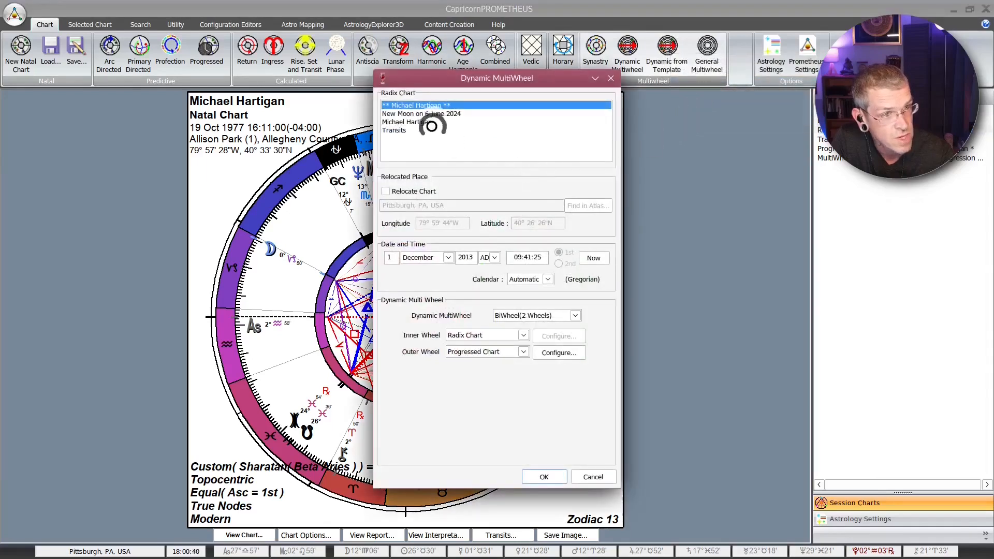
left_click(389, 191)
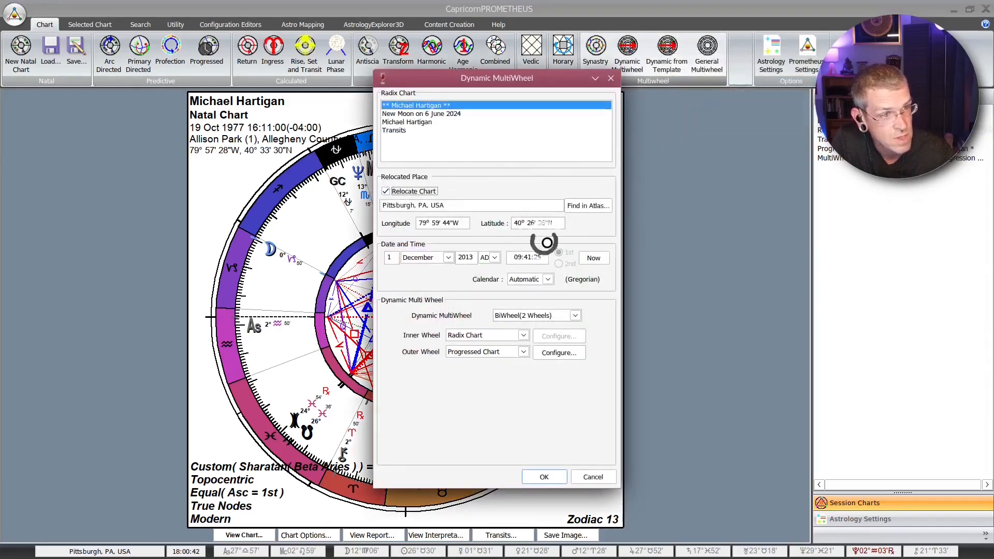
left_click(593, 258)
left_click(550, 477)
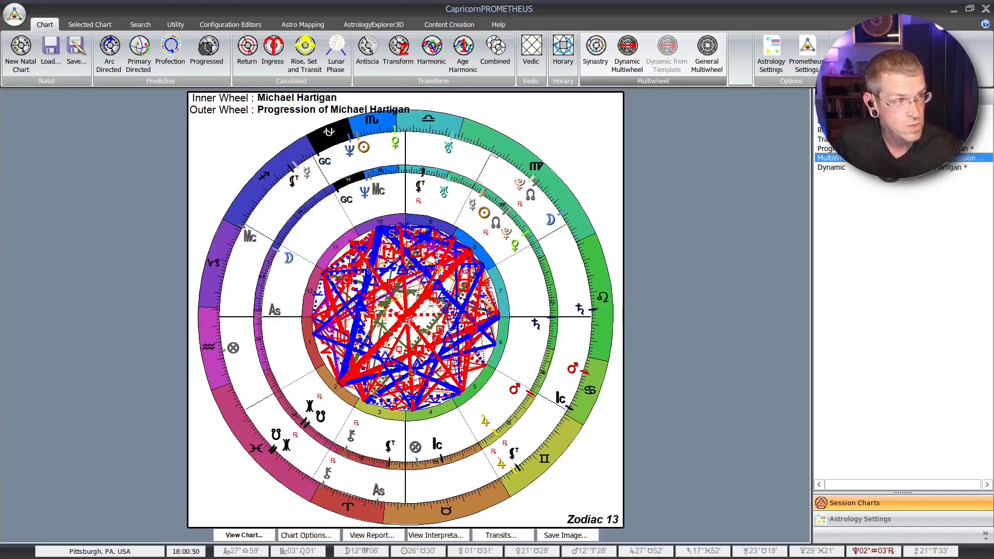
- Compare the dynamic Progressed-to-Radix BiWheel with the general natal and progression MultiWheel by alternating between them
left_click(891, 167)
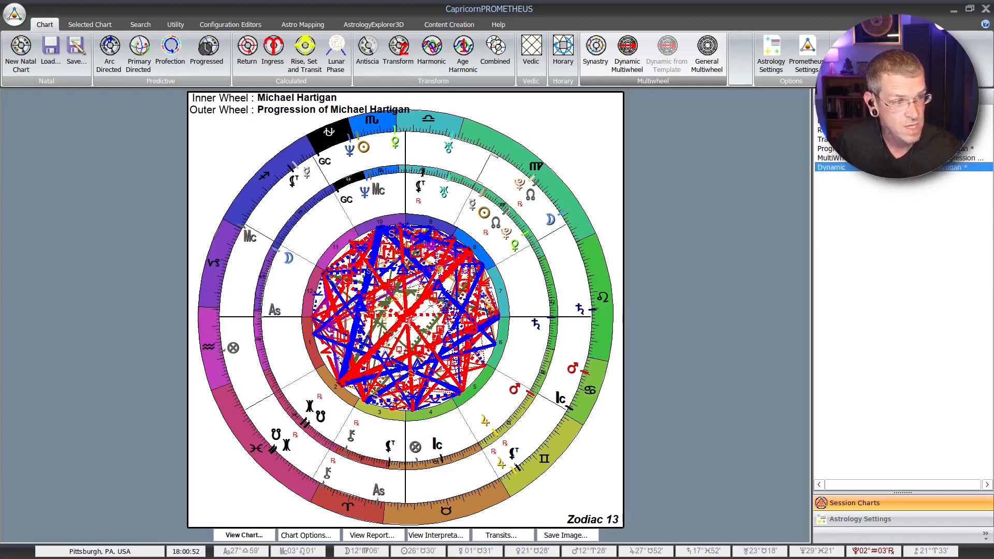
left_click(891, 158)
left_click(891, 167)
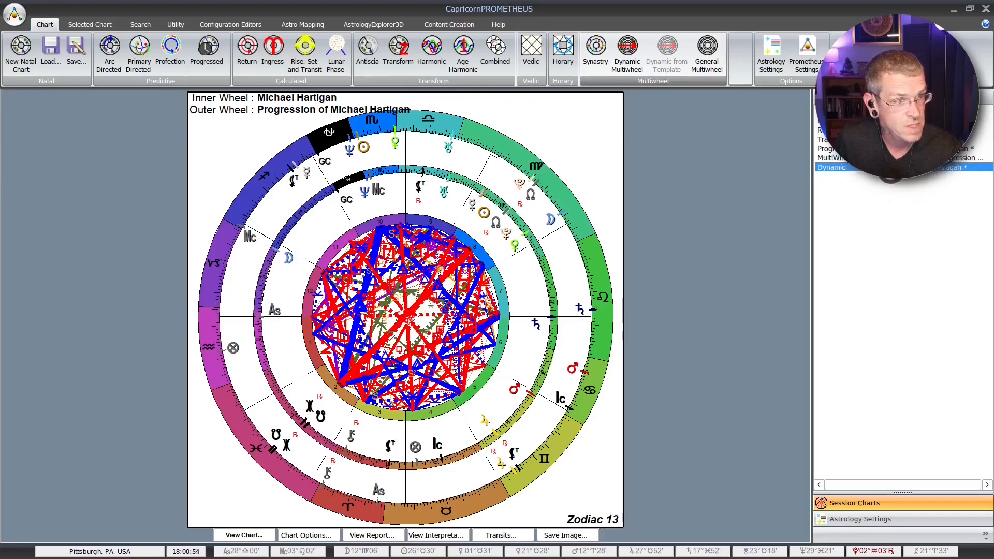
left_click(891, 158)
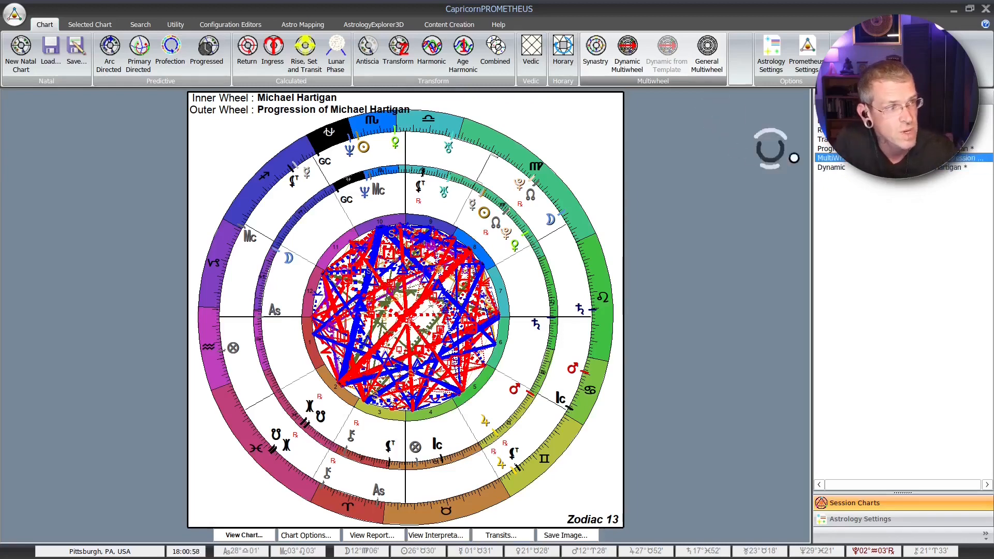
- Delete the dynamic Progressed-to-Radix BiWheel and the general natal and progression MultiWheel from the session charts
right_click(881, 167)
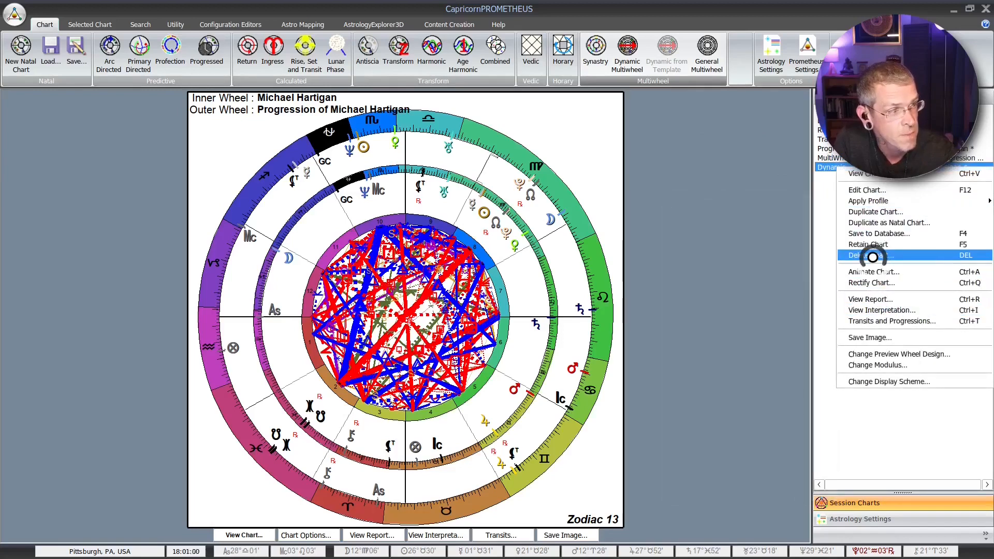
left_click(873, 255)
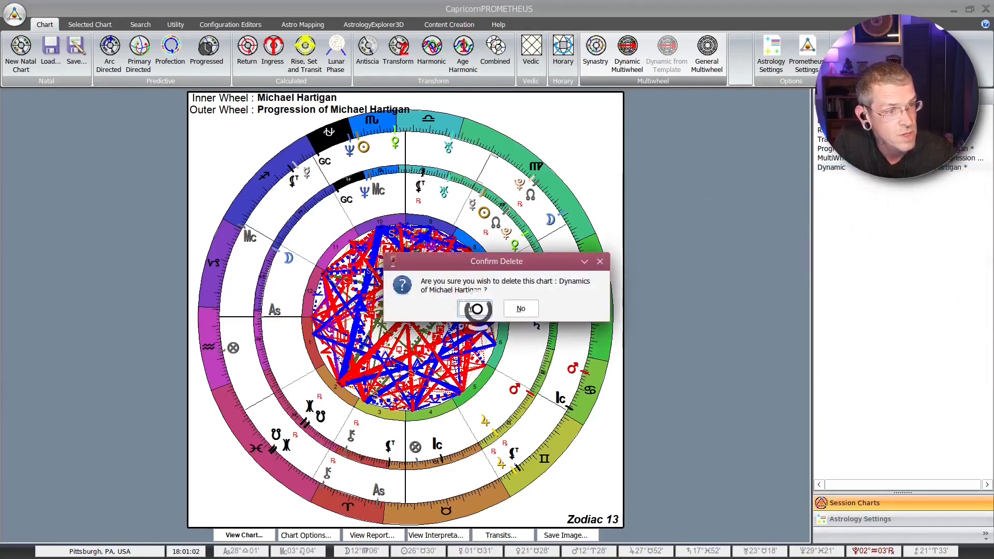
left_click(476, 309)
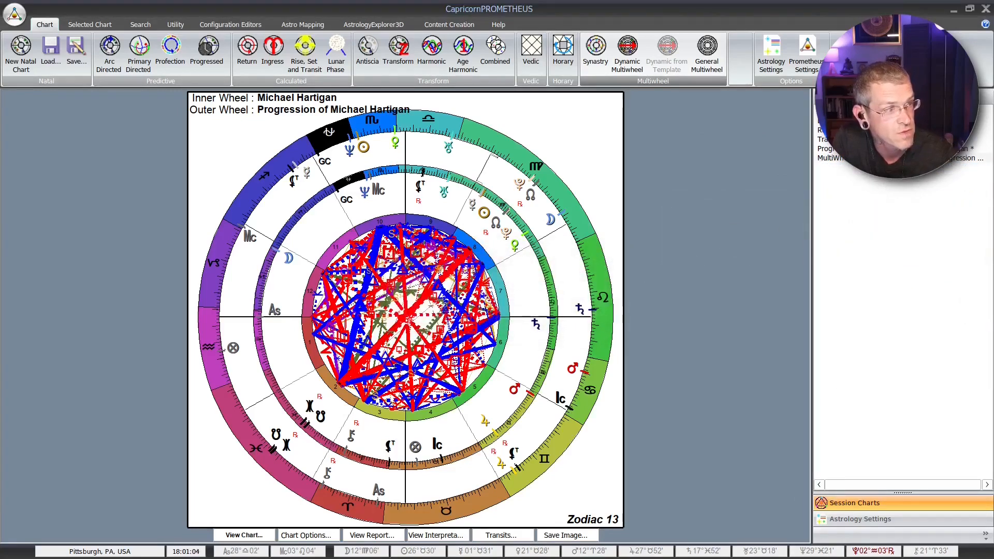
right_click(845, 158)
left_click(872, 249)
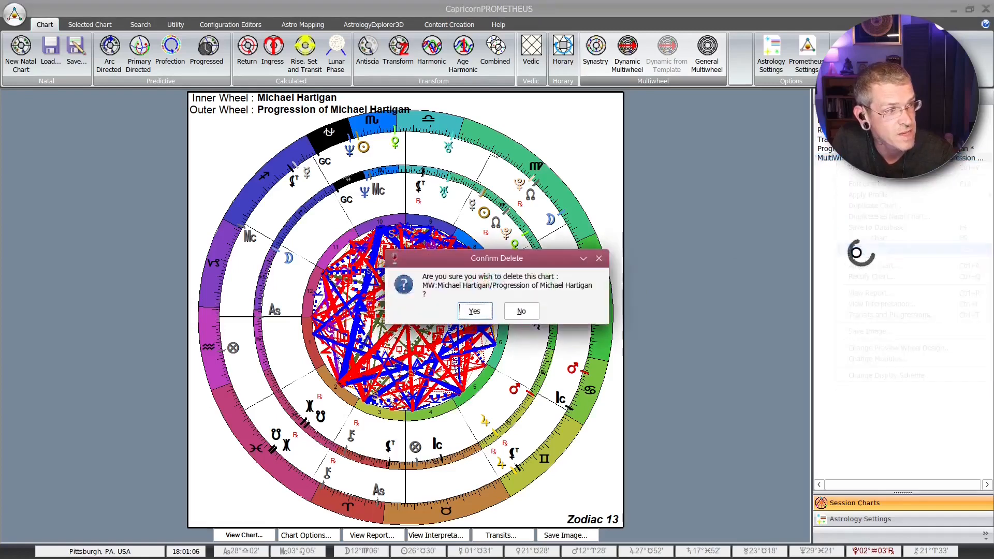
left_click(474, 311)
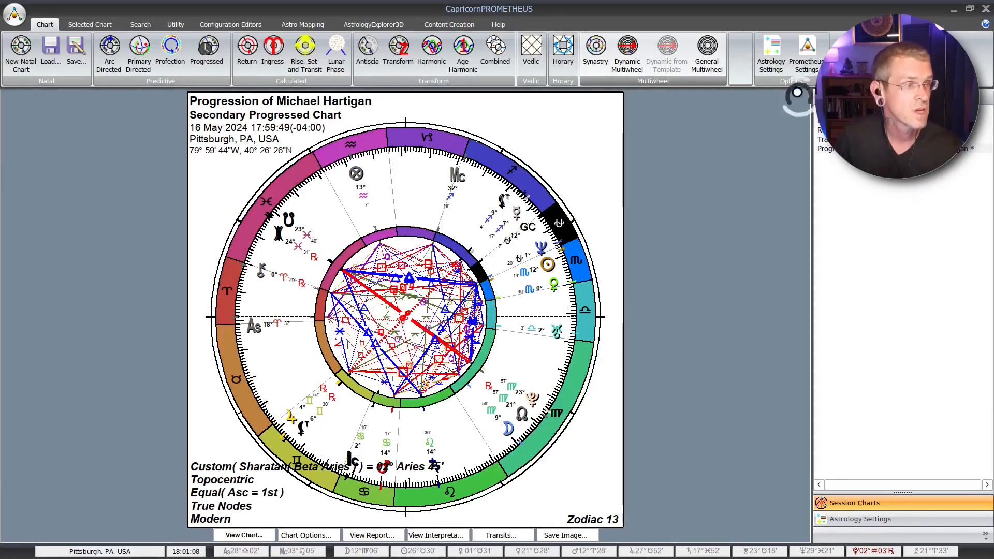
- Look up the Dynamic MultiWheel Templates in the astrology settings and leave without saving
left_click(772, 52)
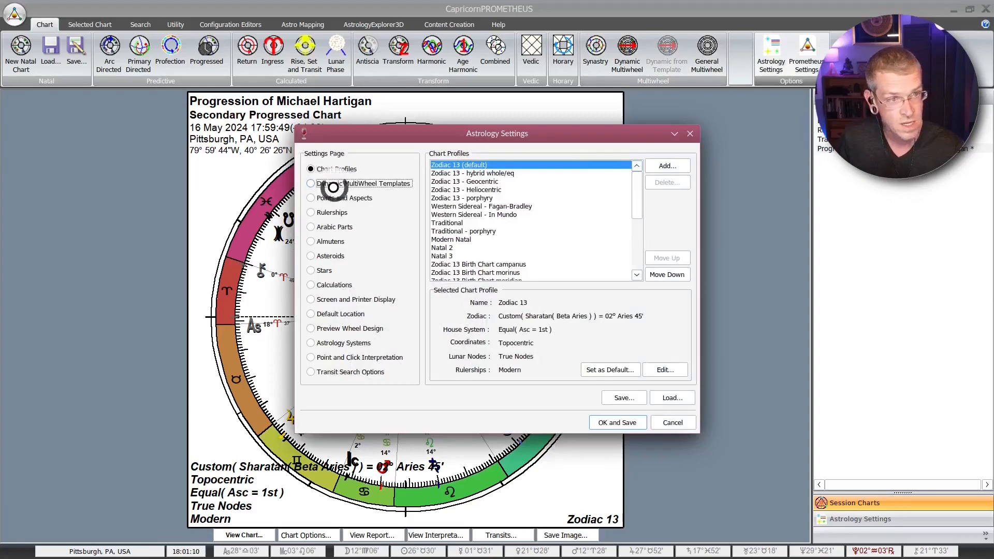
left_click(333, 187)
left_click(673, 421)
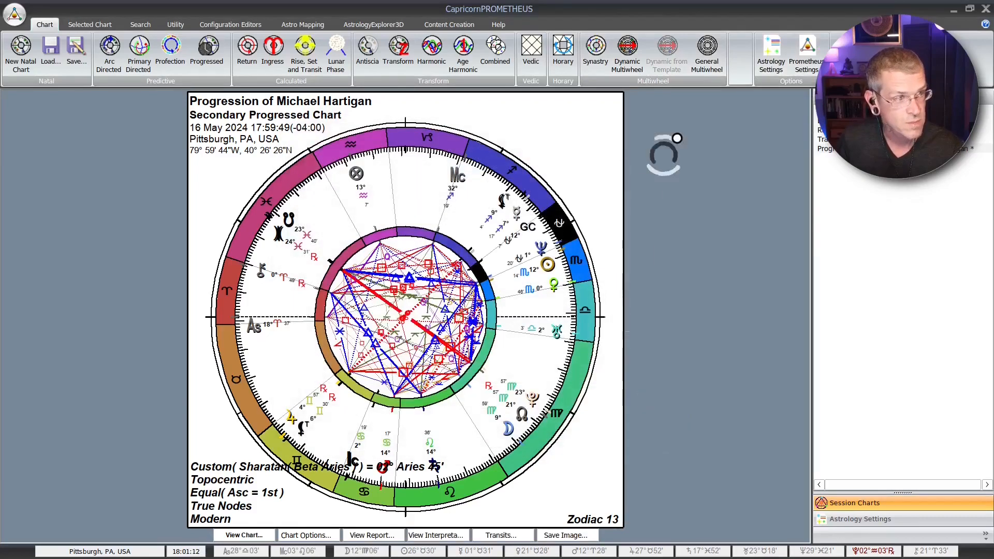
- Bring up the available chart actions for the secondary progressed chart in the session charts
right_click(837, 149)
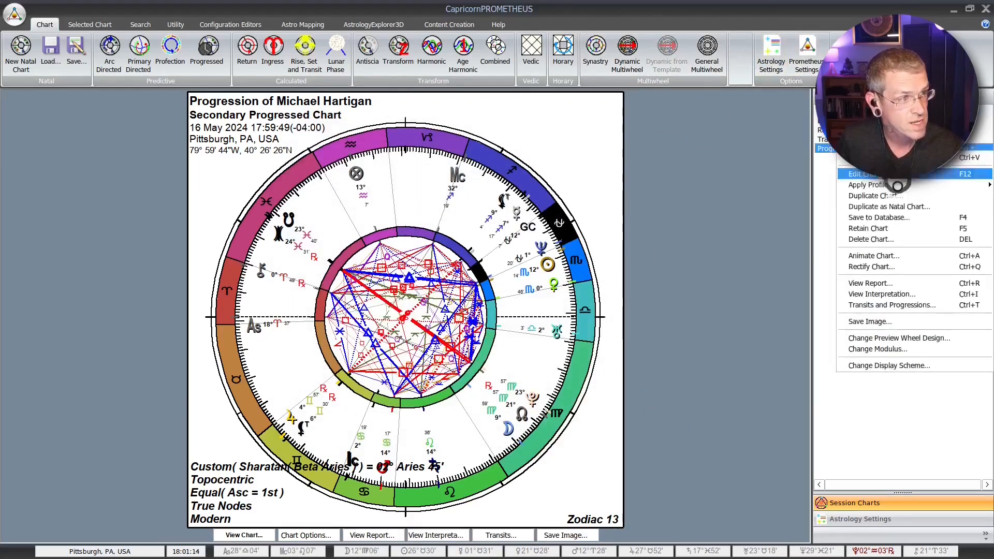